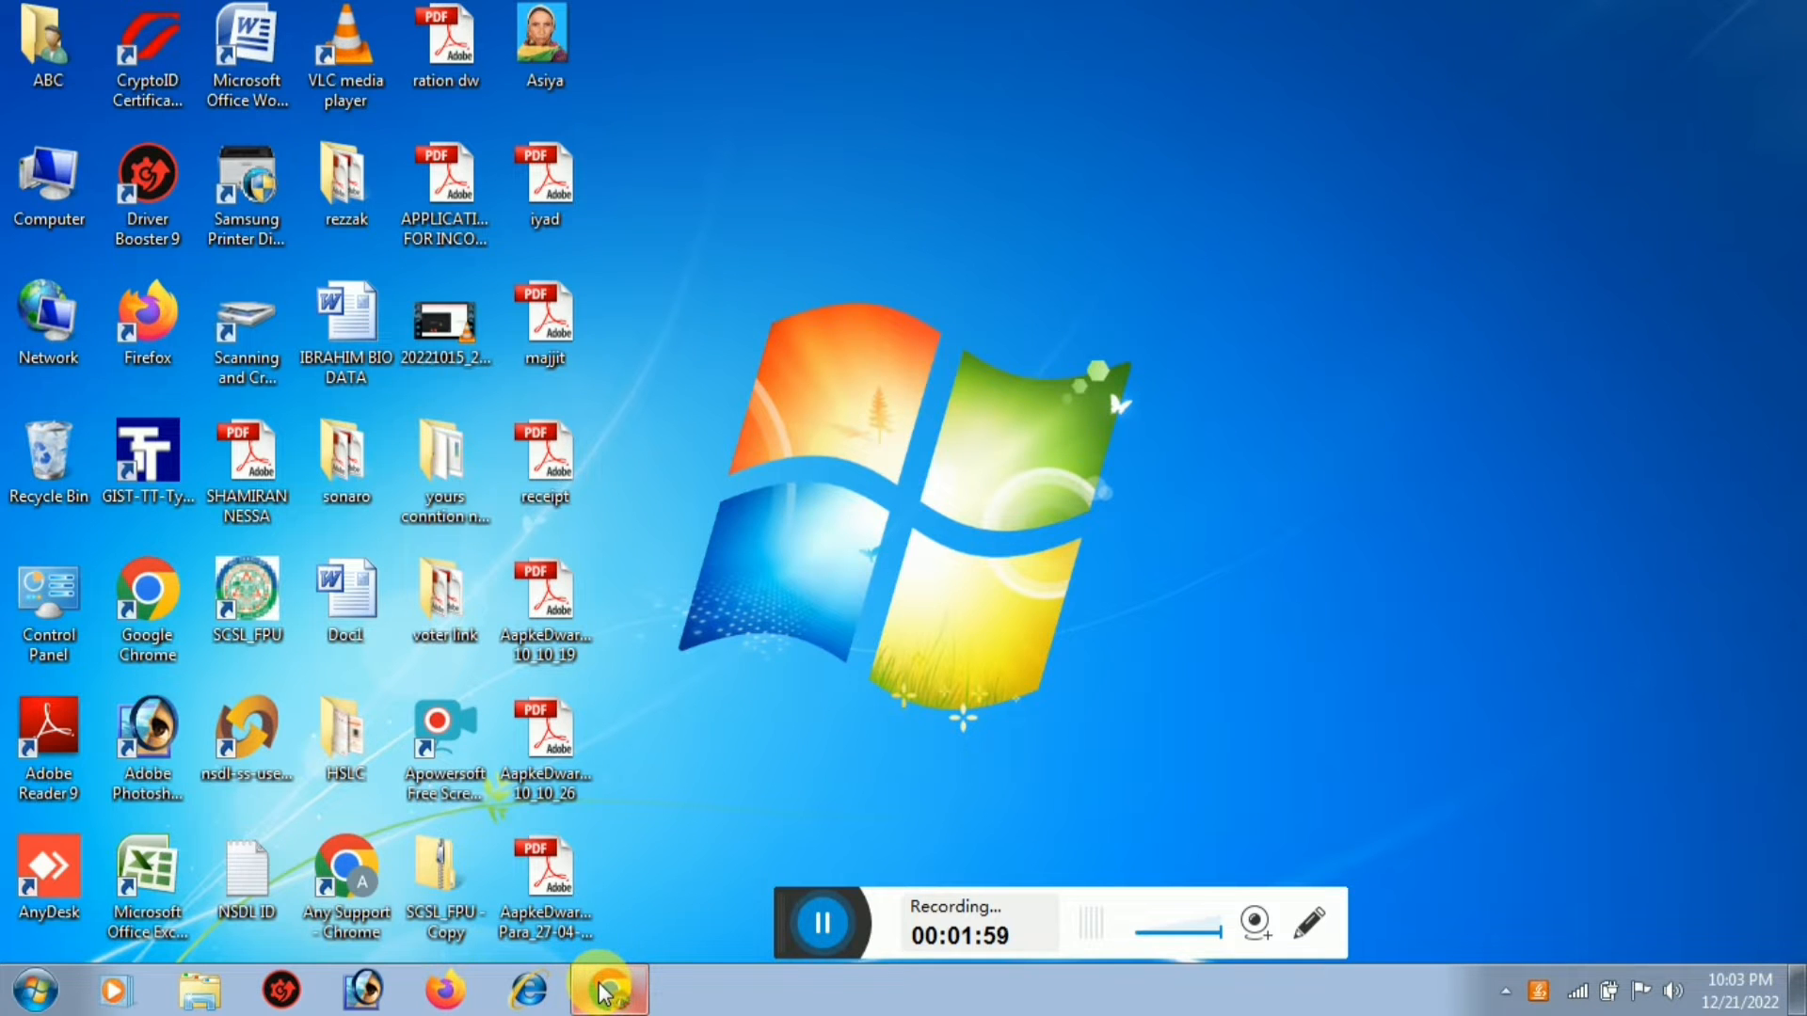
Launch Google Chrome from the taskbar
{"action": "left_click", "coordinate": [606, 991]}
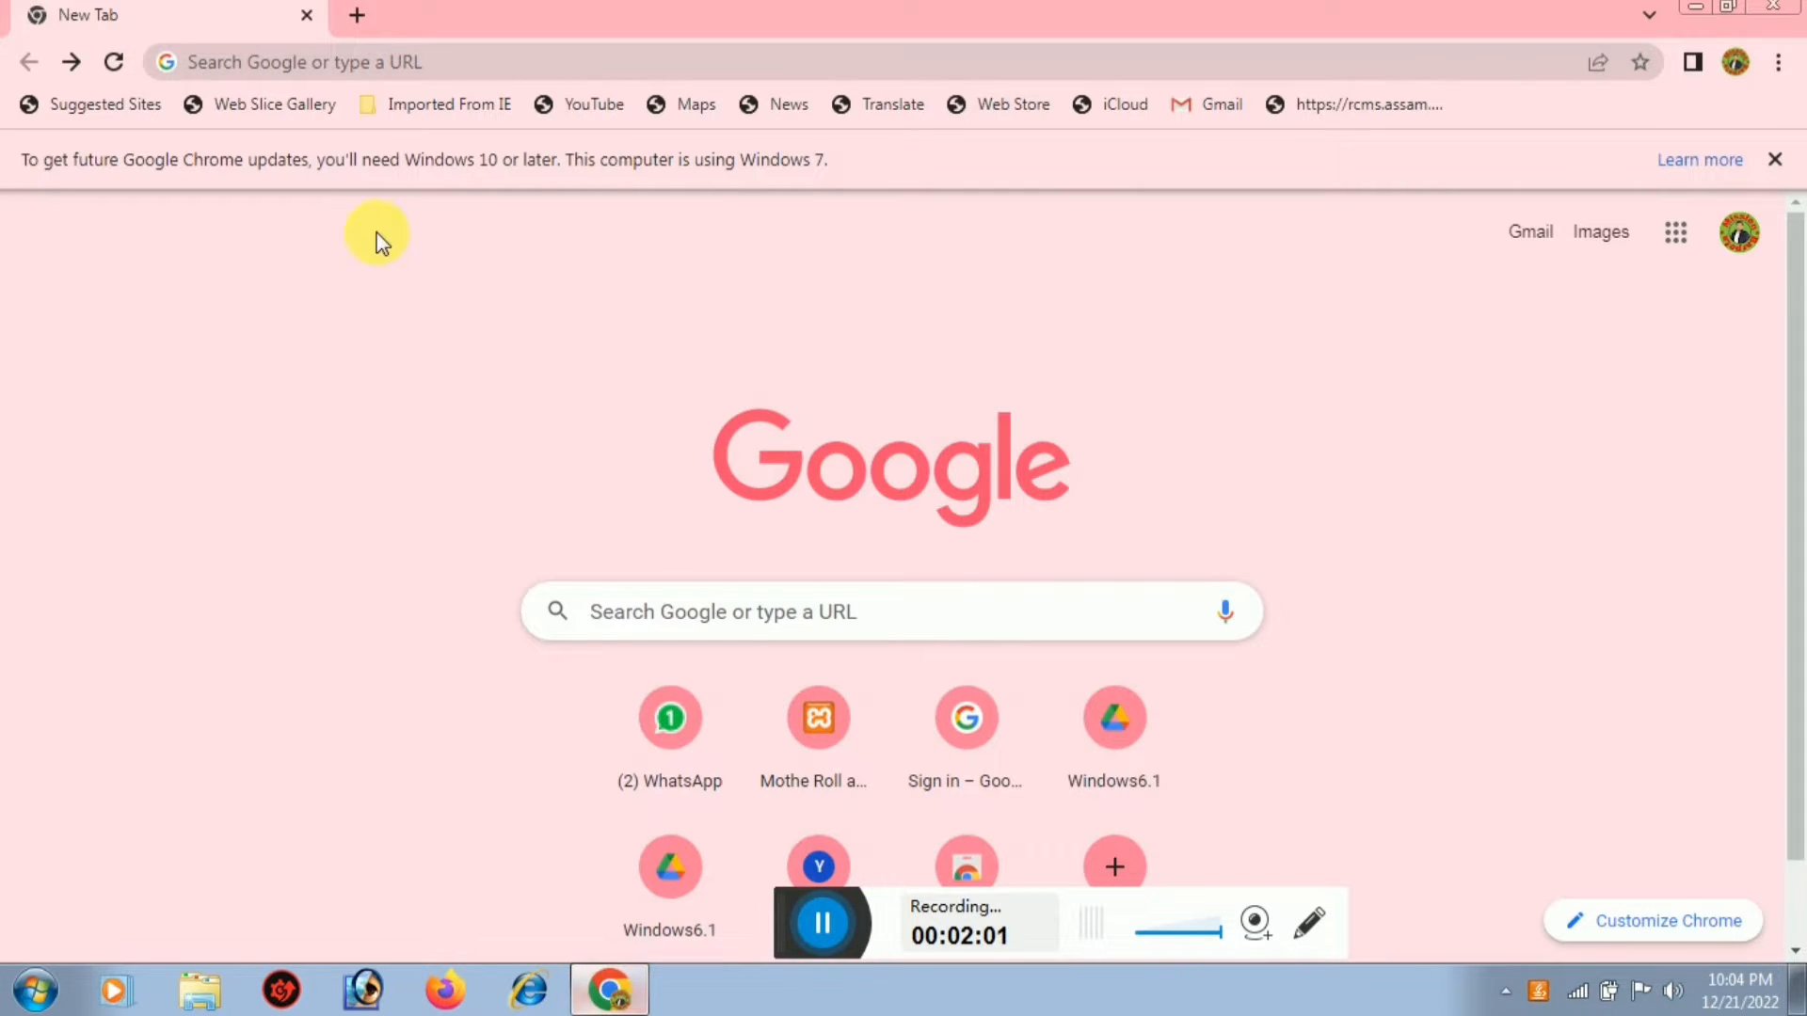
Go to setu.pmjay.gov.in in Chrome
{"action": "left_click", "coordinate": [316, 64]}
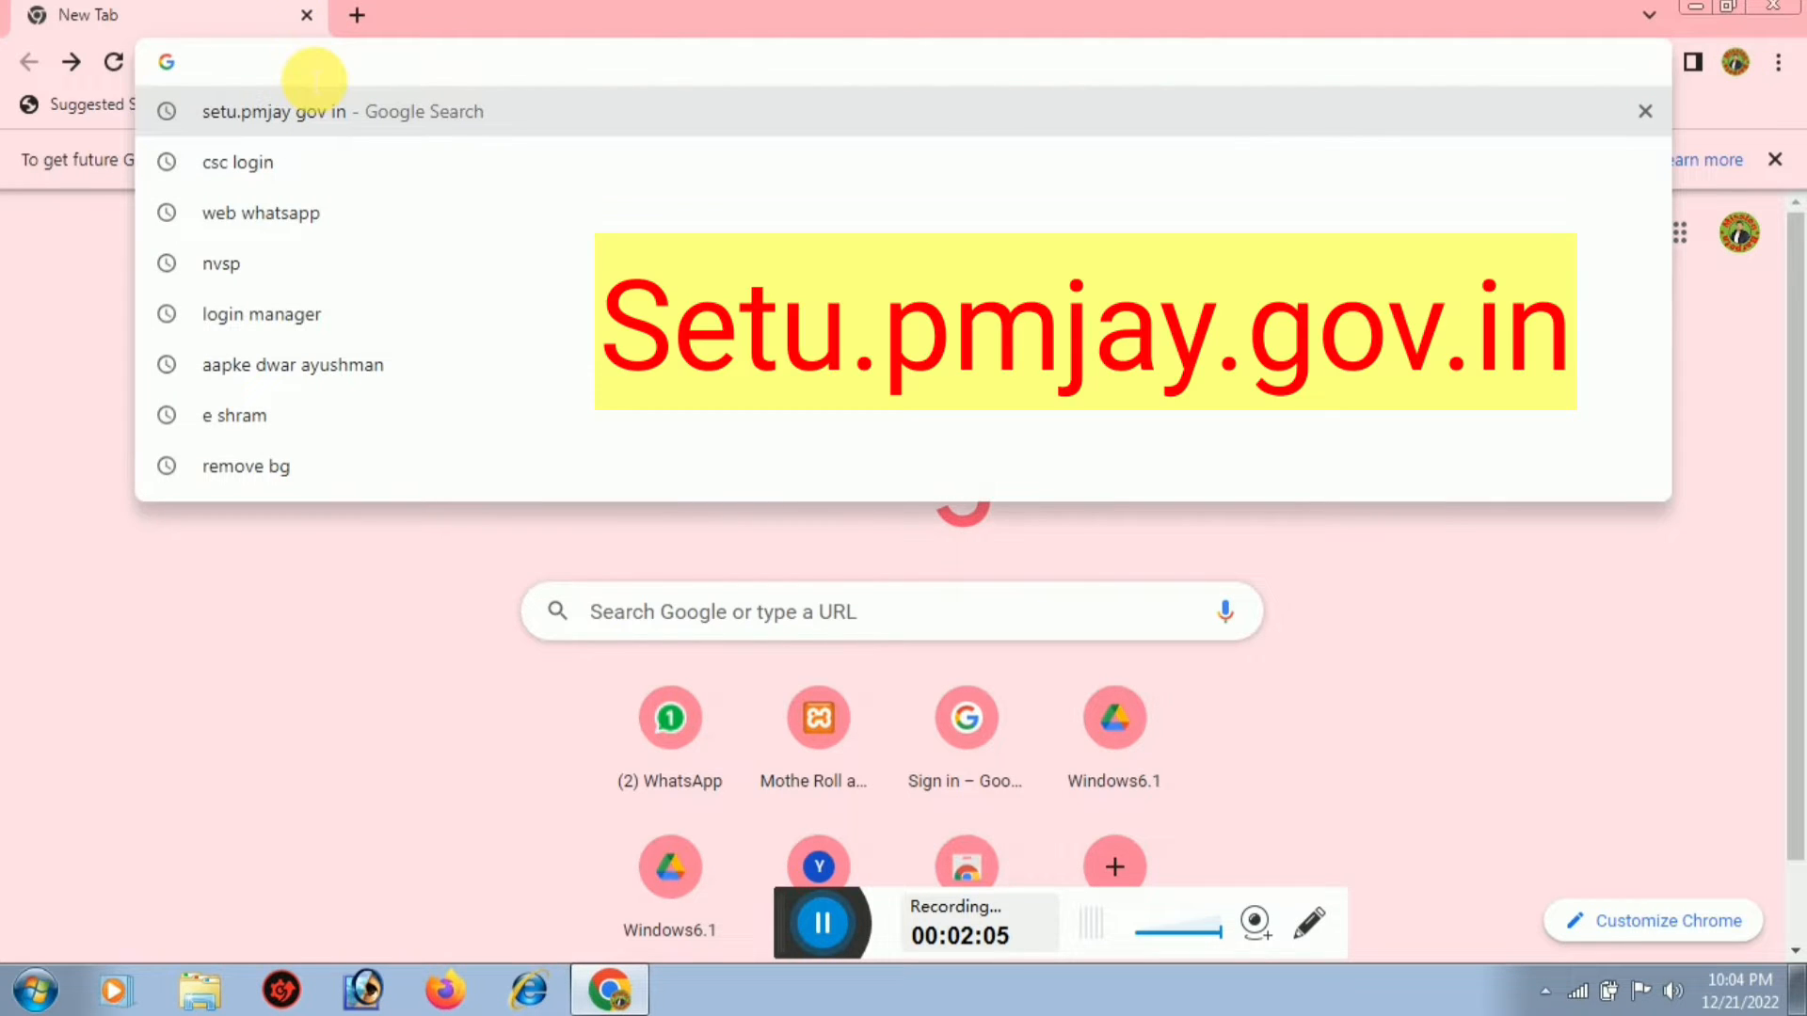
{"action": "type", "text": "setu"}
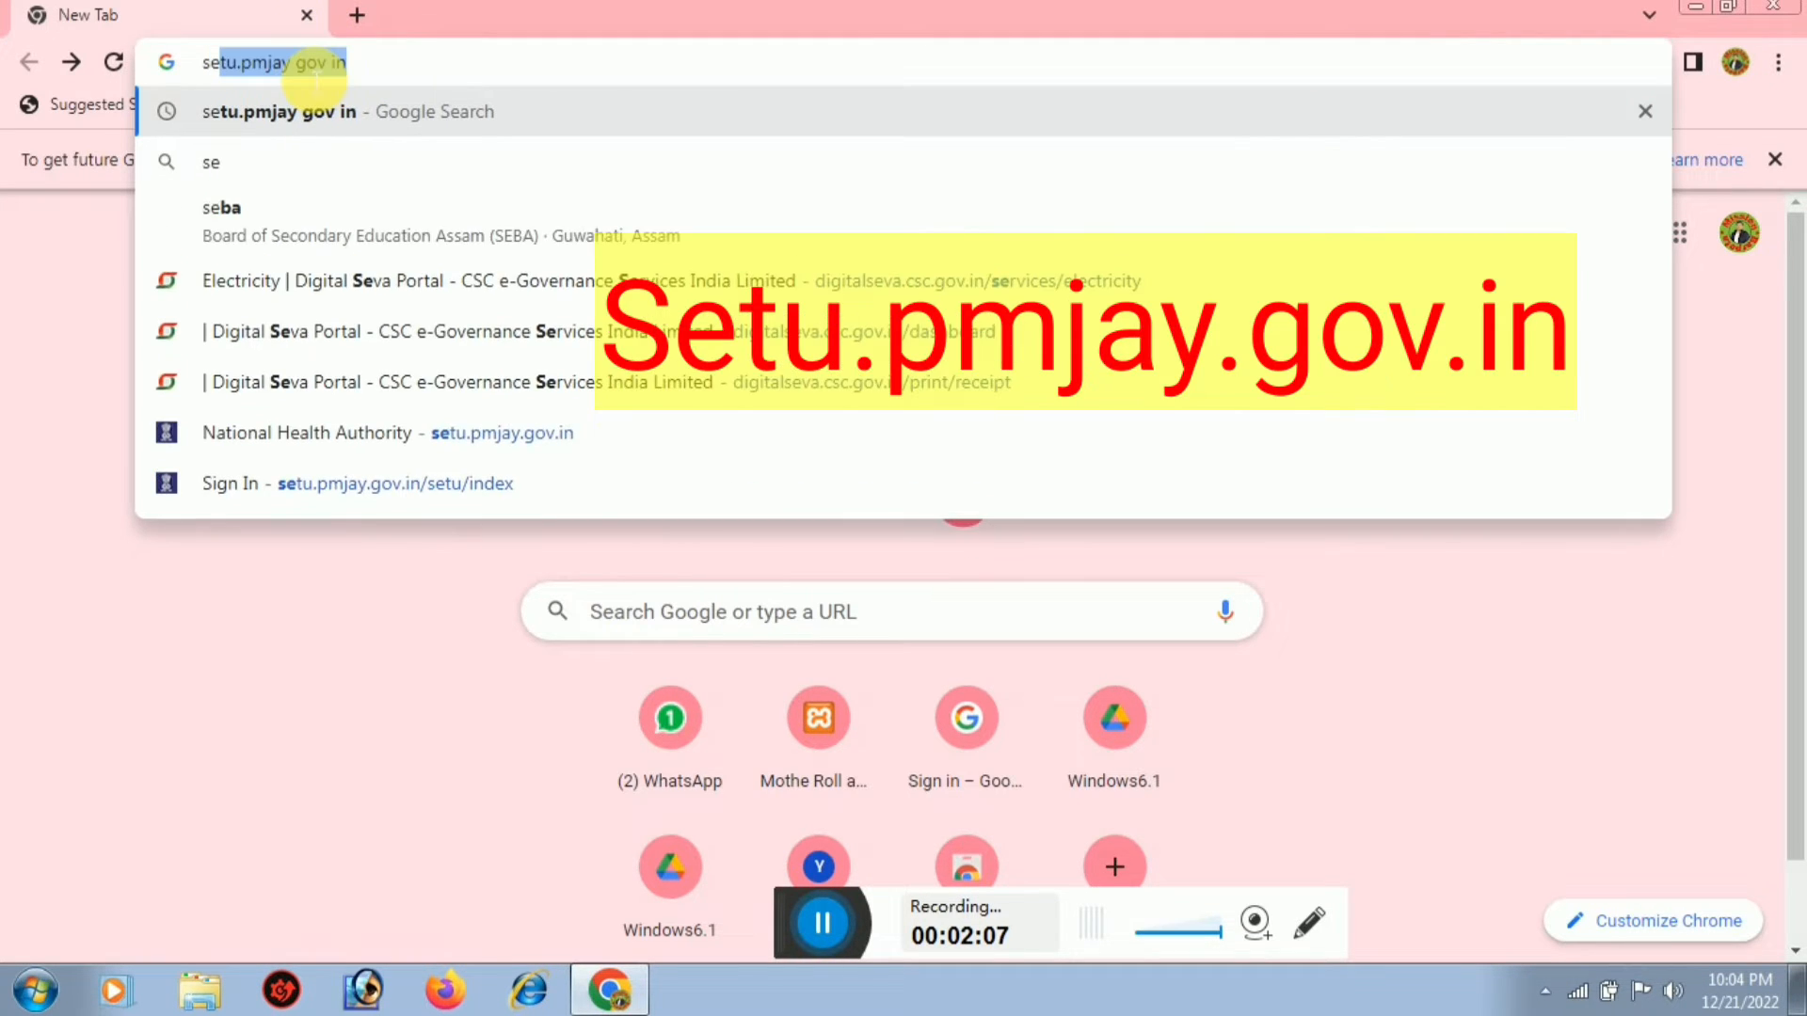
{"action": "type", "text": "."}
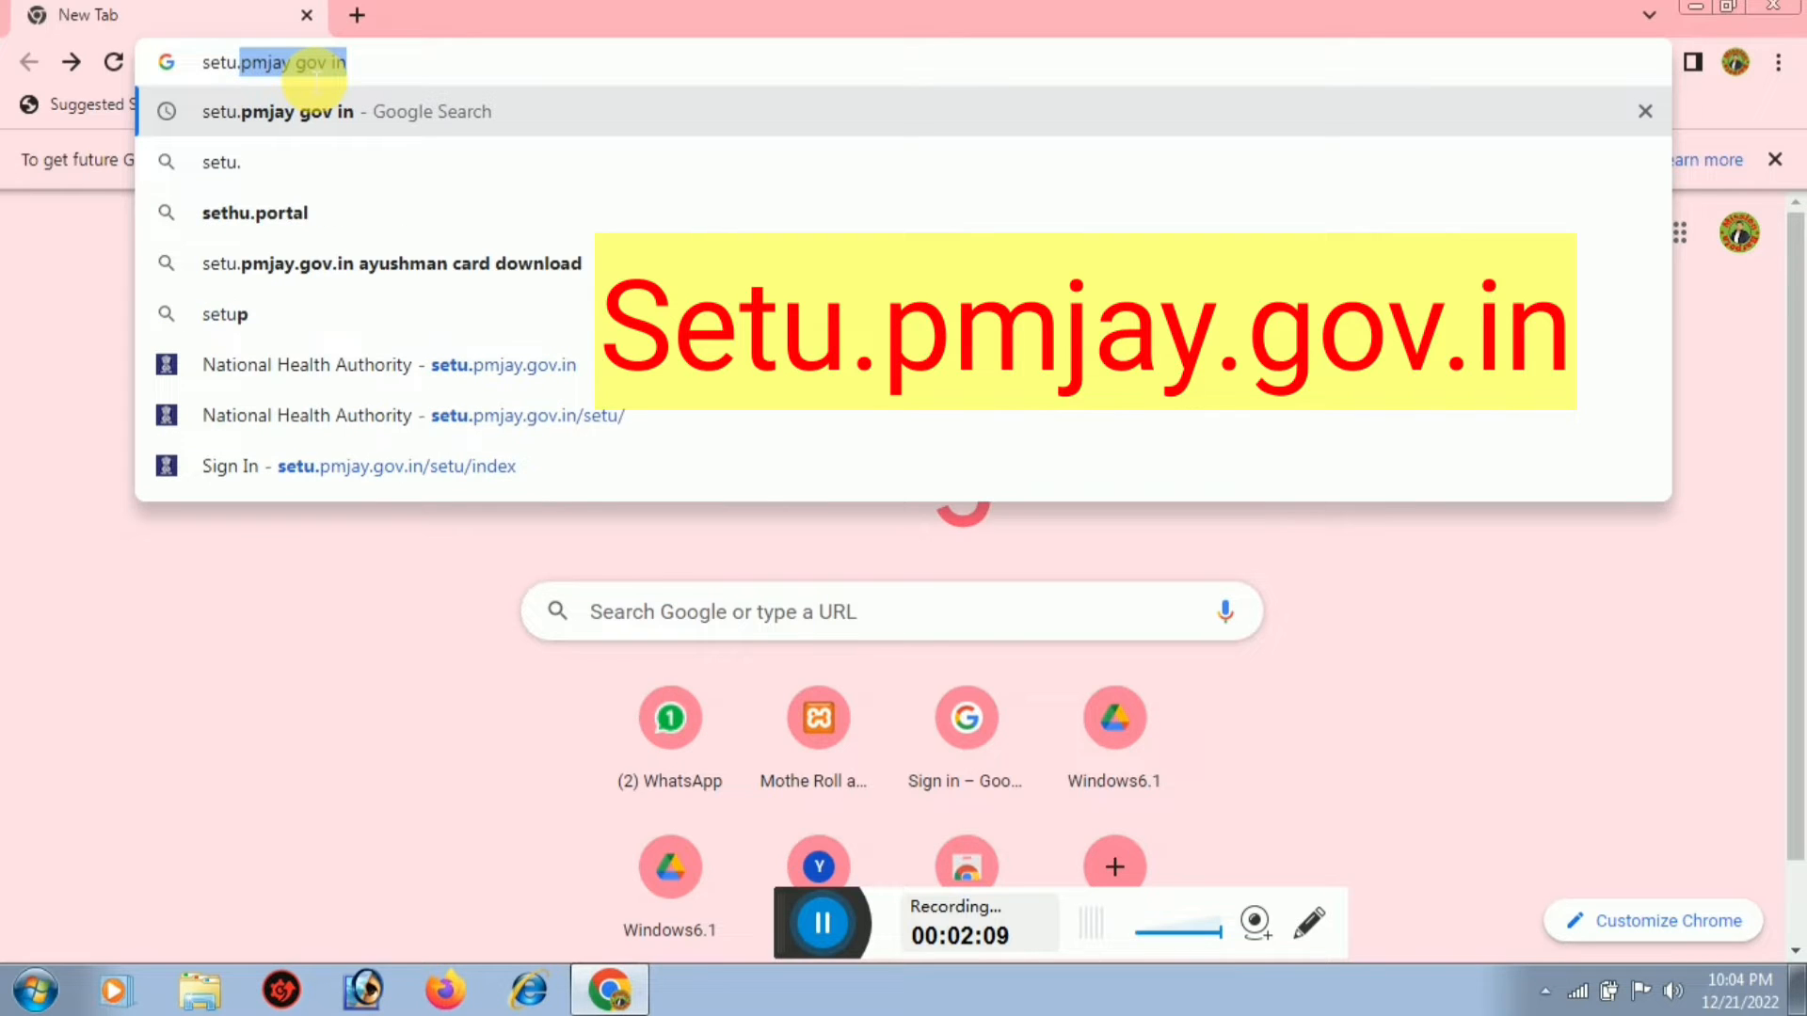
{"action": "type", "text": "pm"}
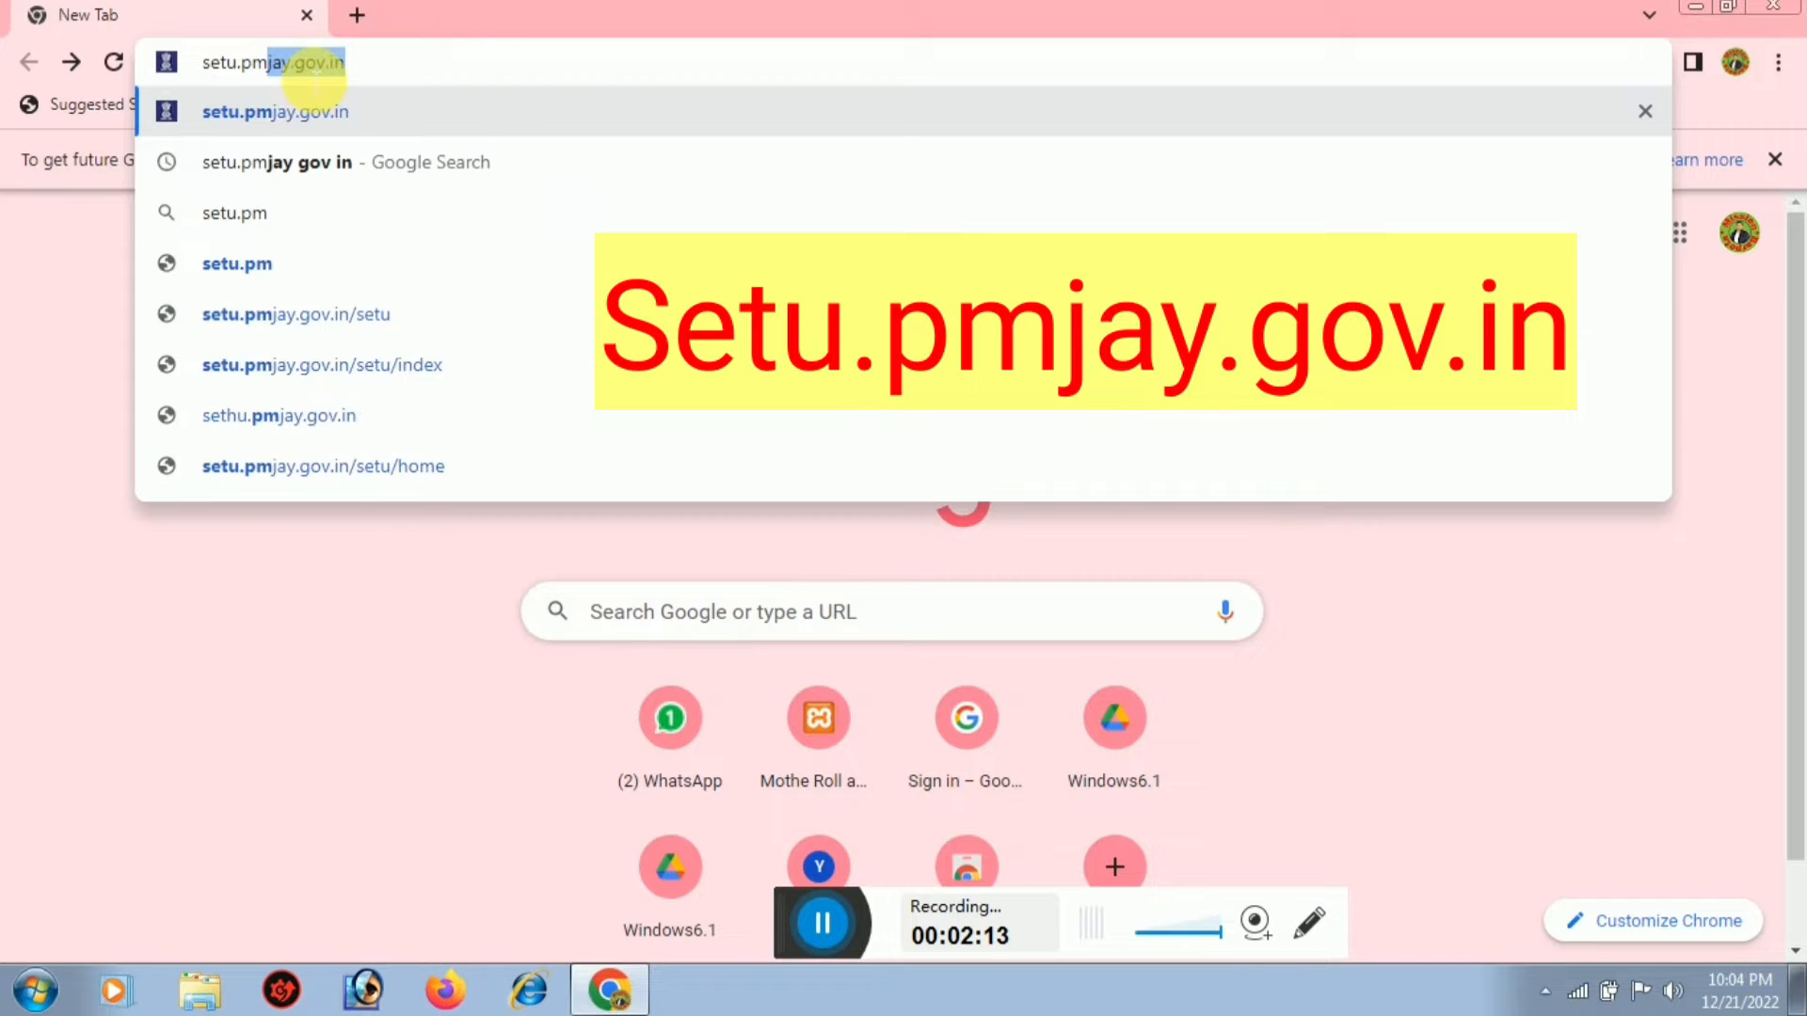
{"action": "type", "text": "jay"}
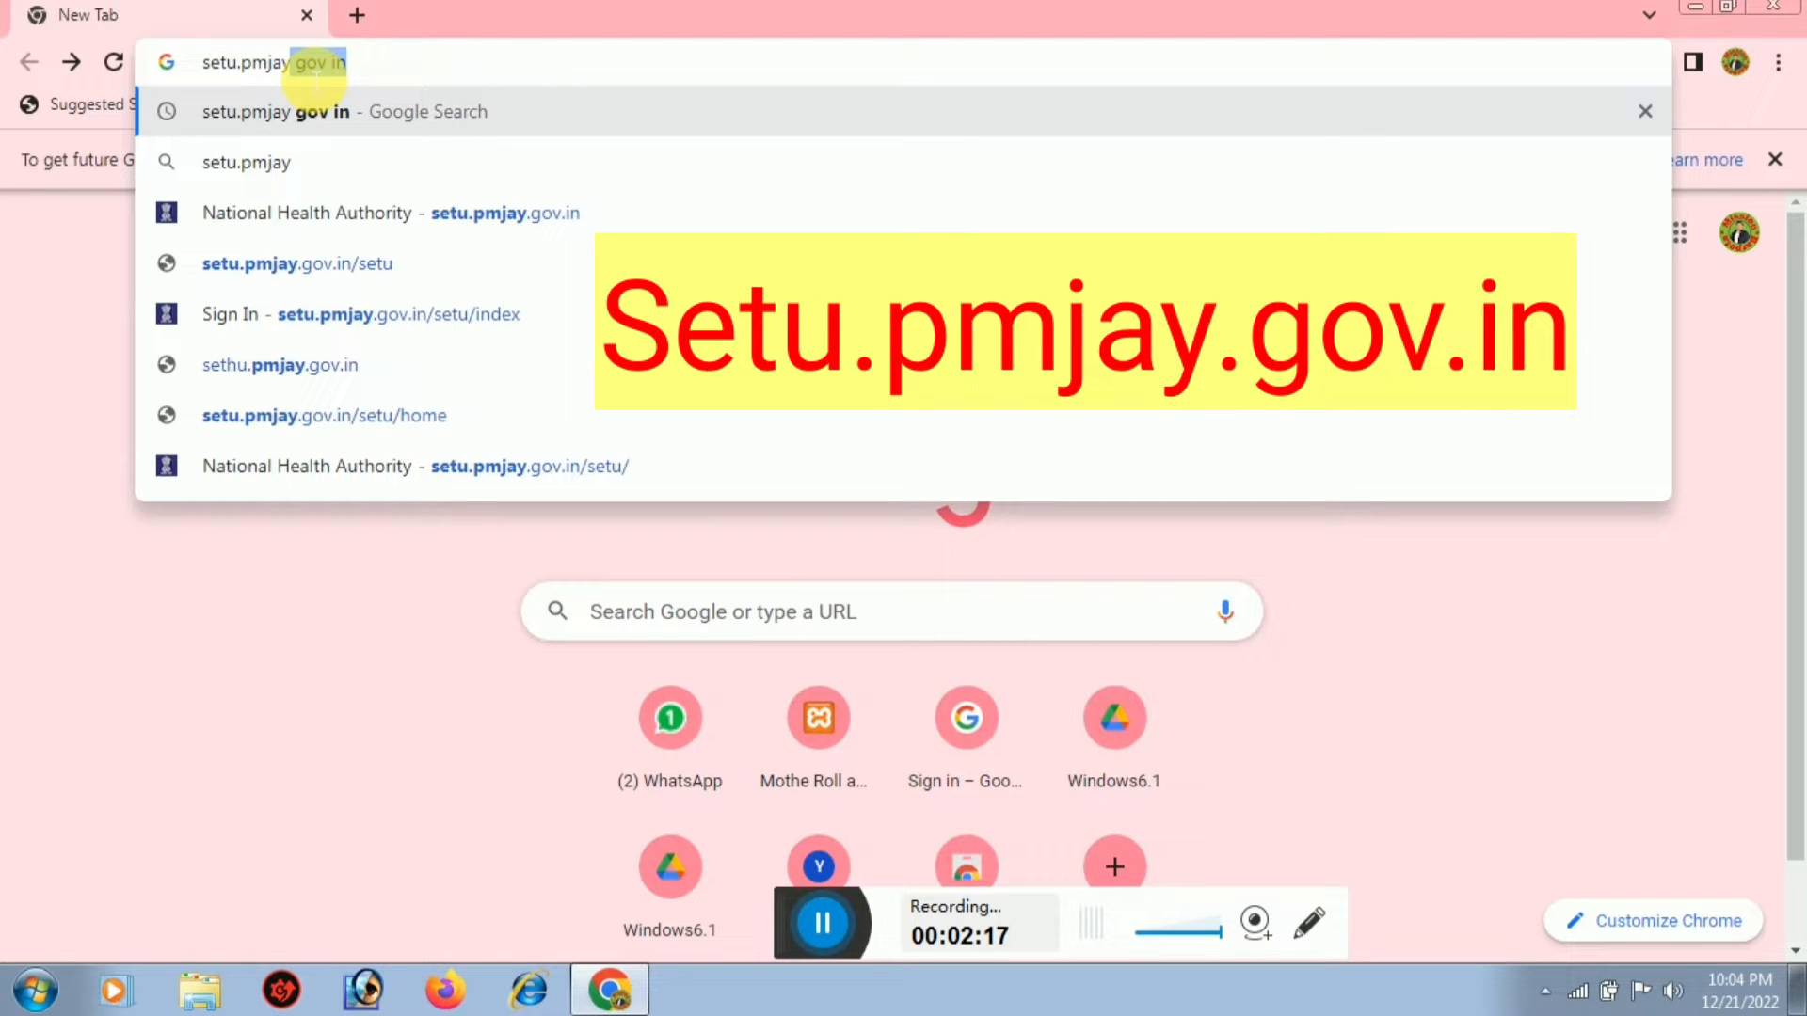
{"action": "type", "text": ".go"}
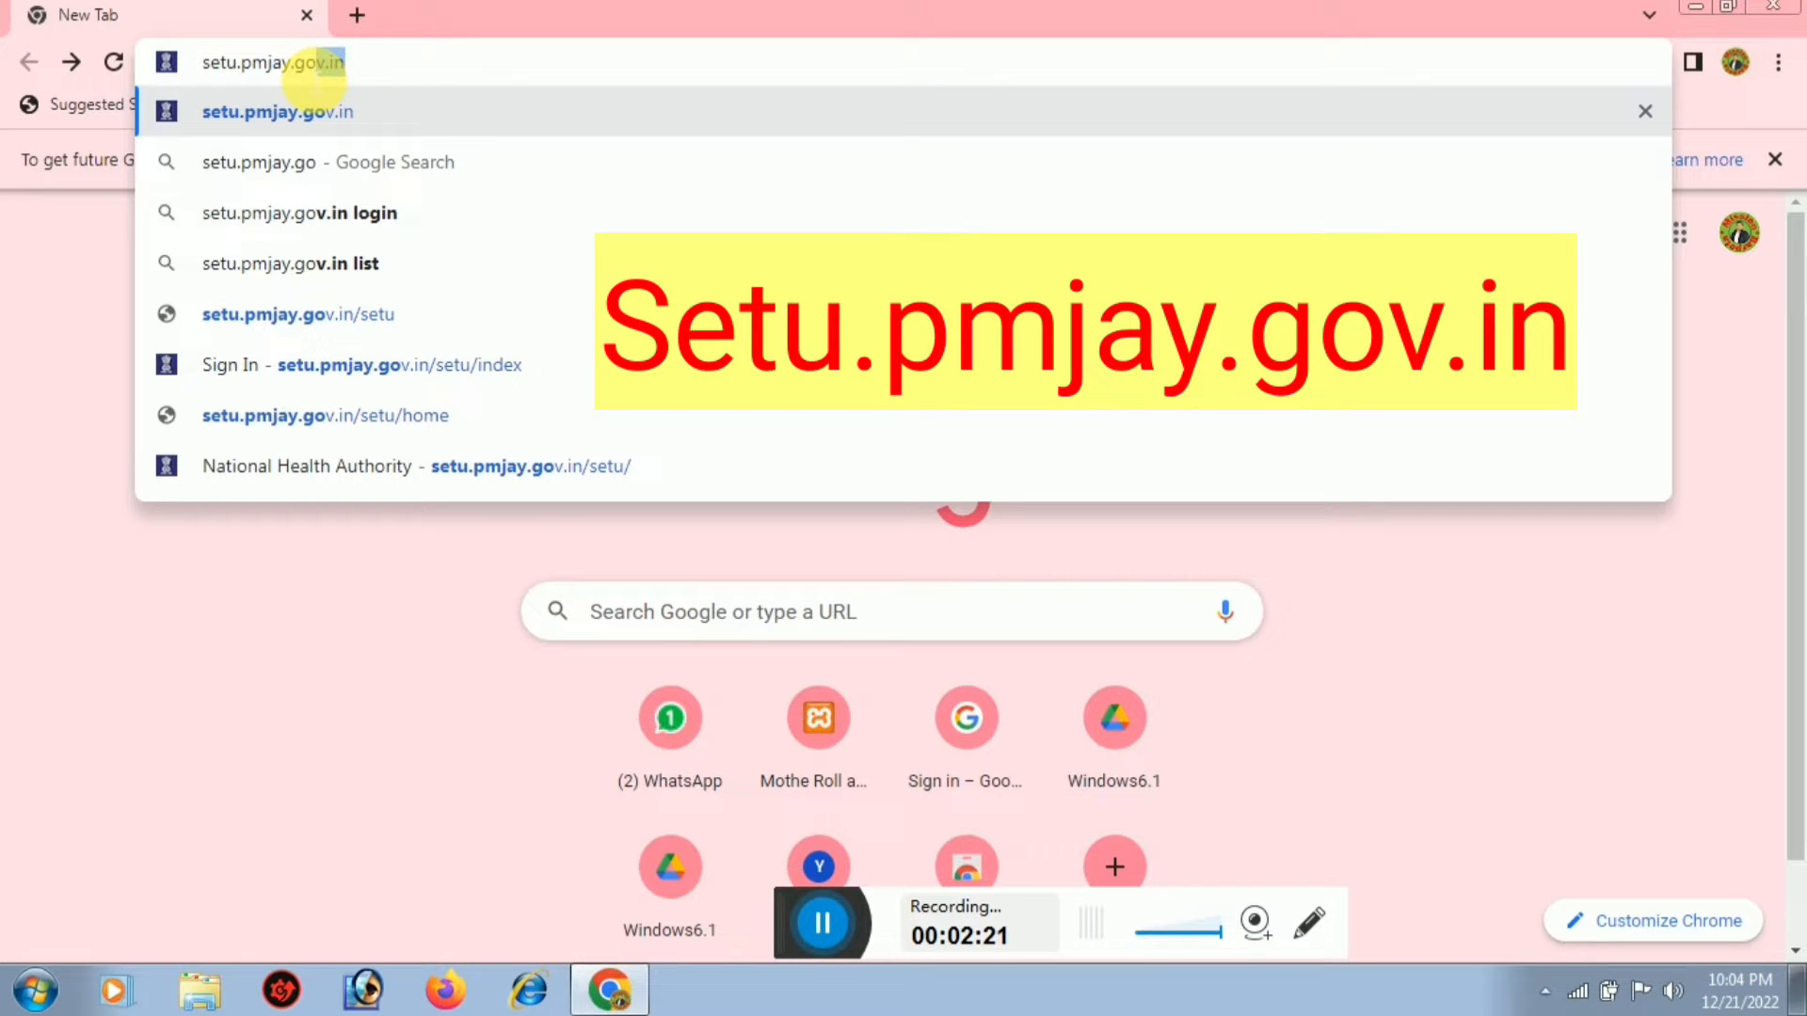
{"action": "type", "text": "v.in"}
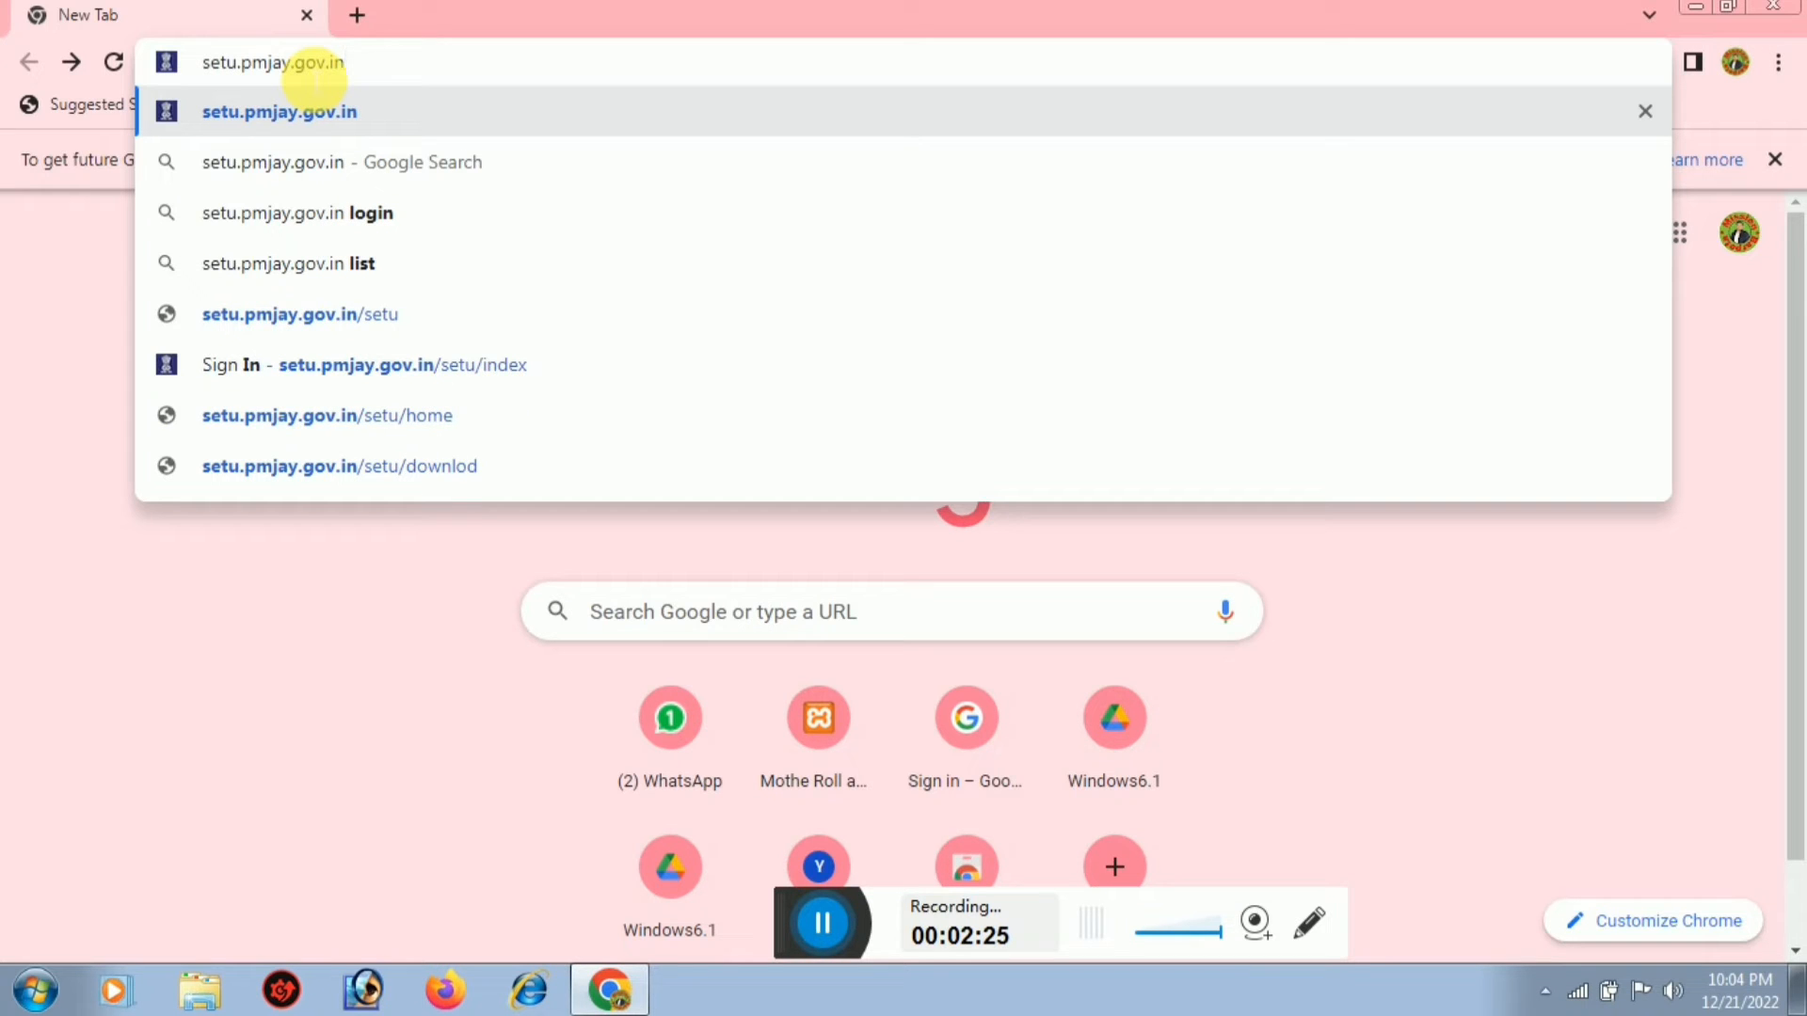
{"action": "key", "text": "Return"}
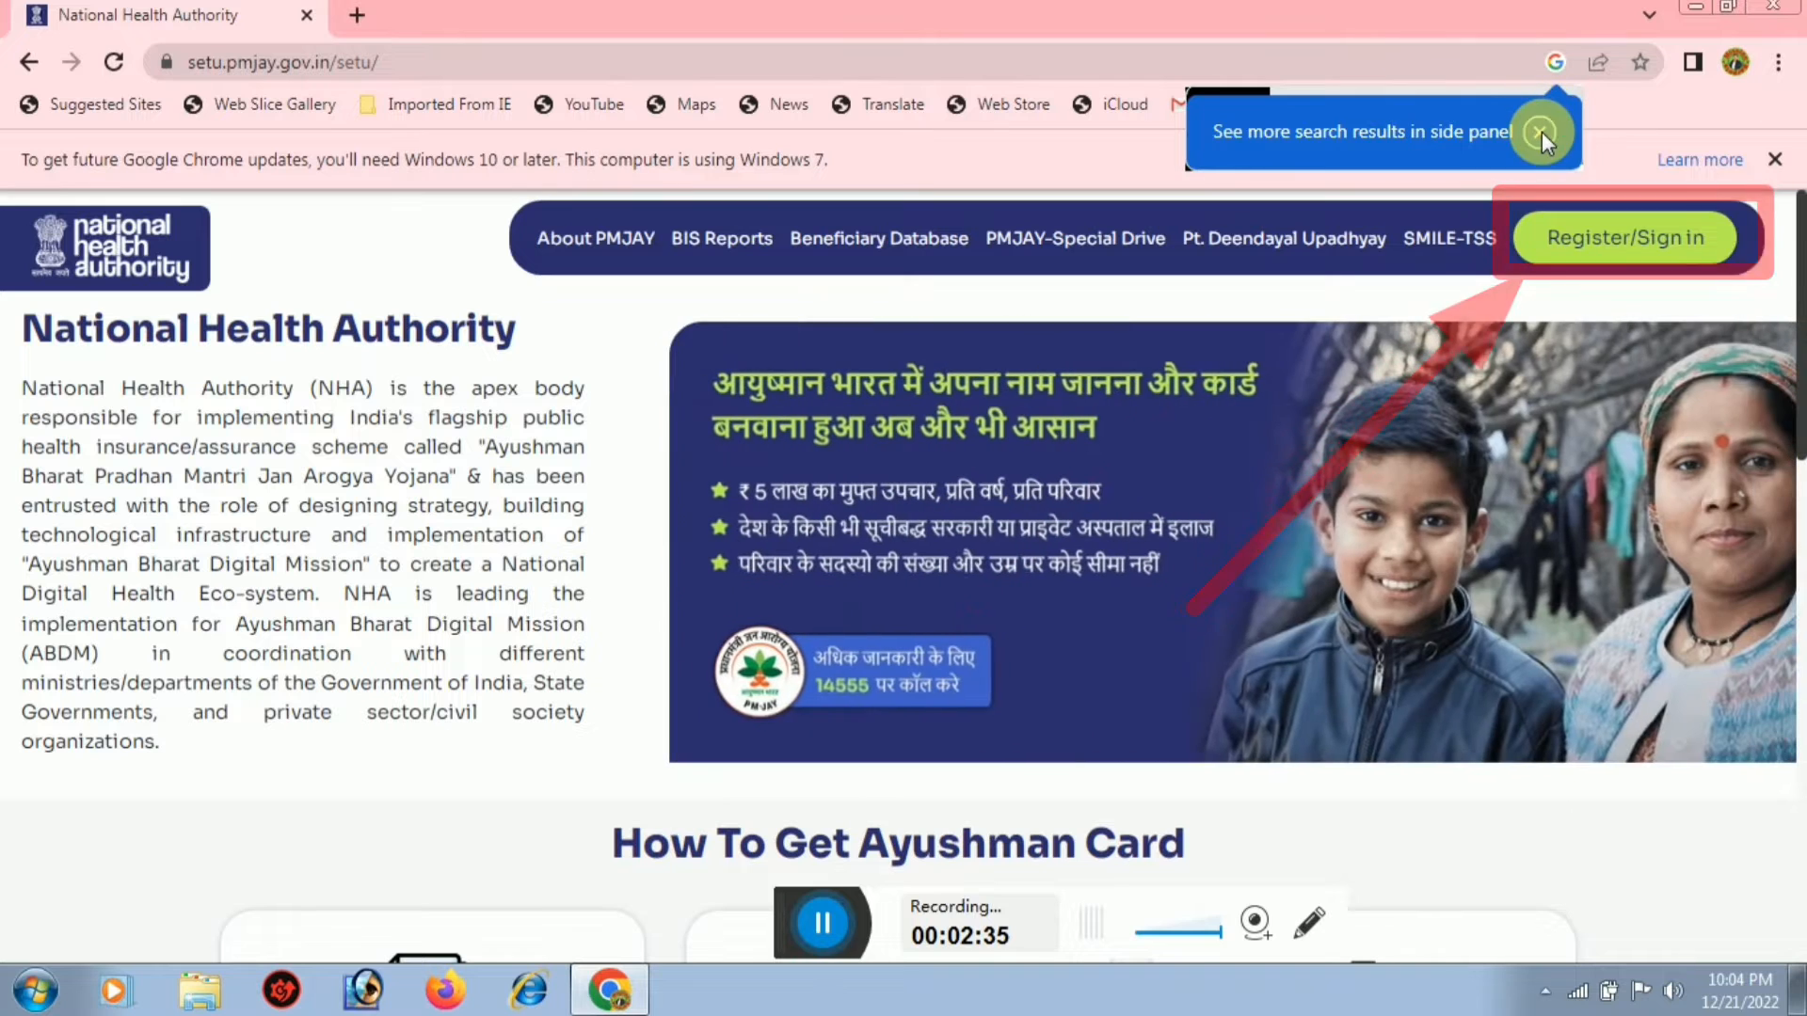
Dismiss the side-panel tip and go to the Register/Sign in page
{"action": "left_click", "coordinate": [1542, 132]}
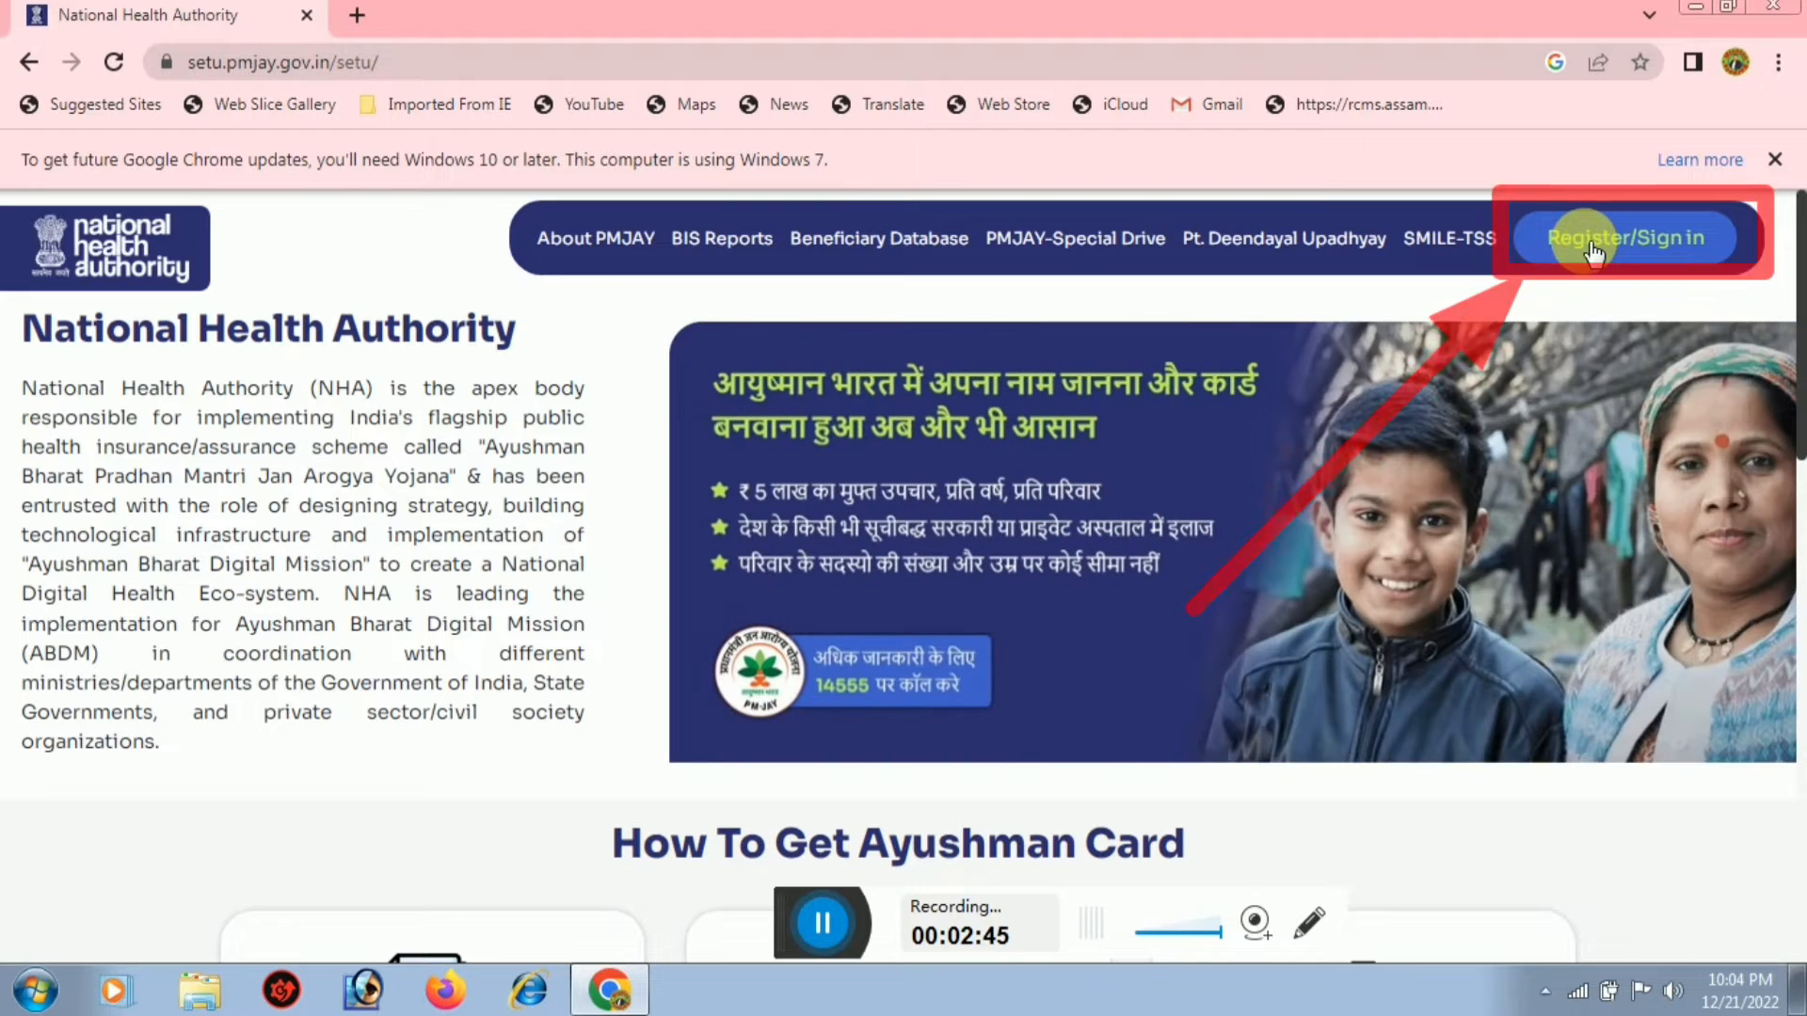
{"action": "left_click", "coordinate": [1589, 250]}
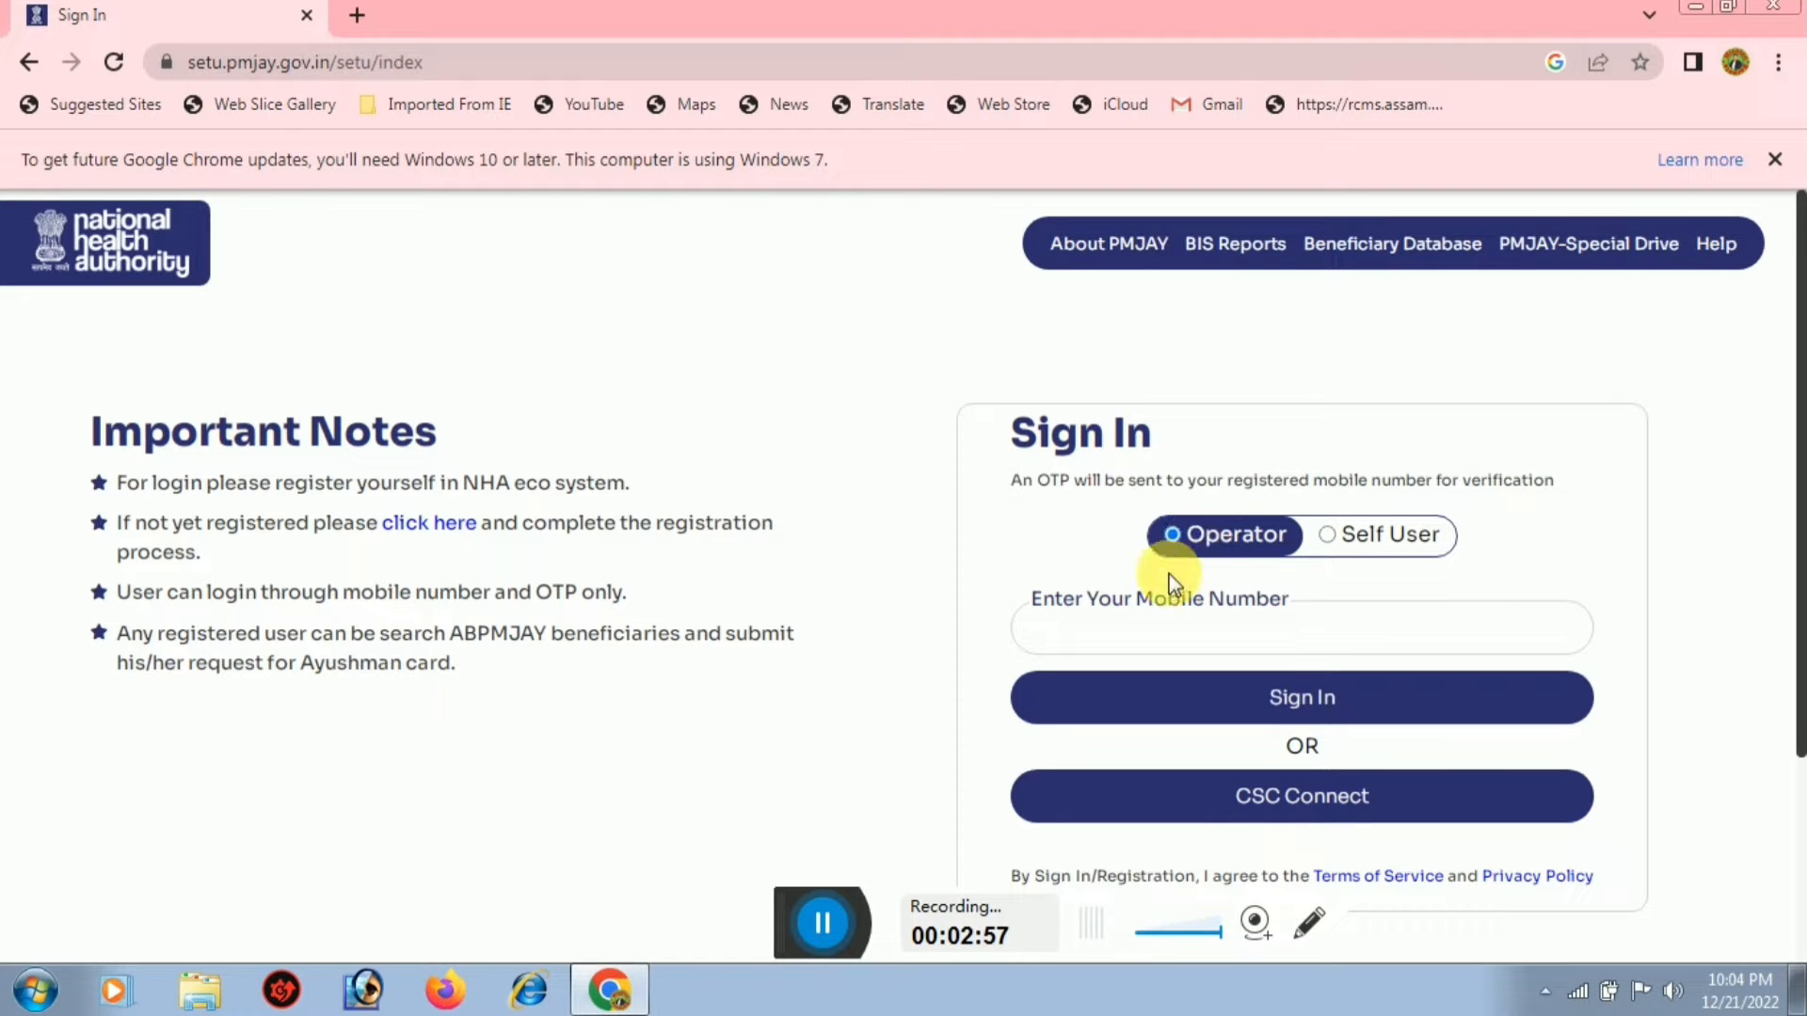
Enter the operator's registered mobile number and request a sign-in OTP
{"action": "left_click", "coordinate": [1146, 629]}
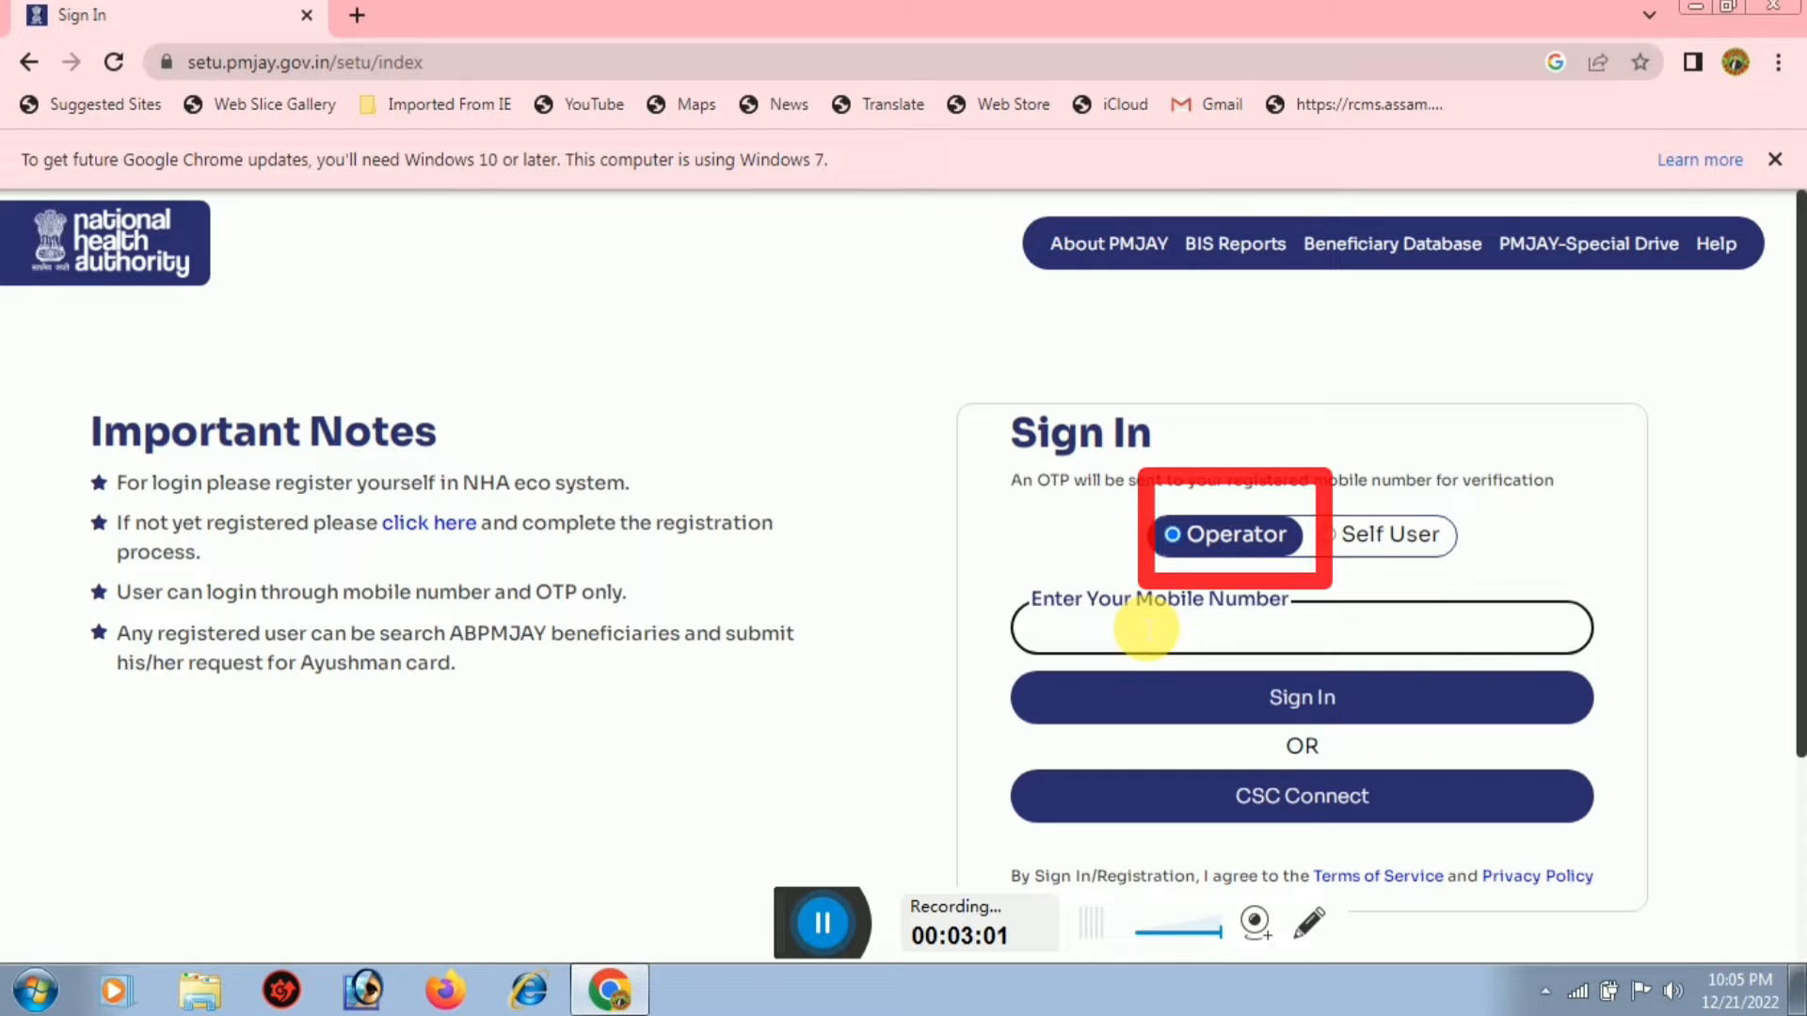
{"action": "type", "text": "936"}
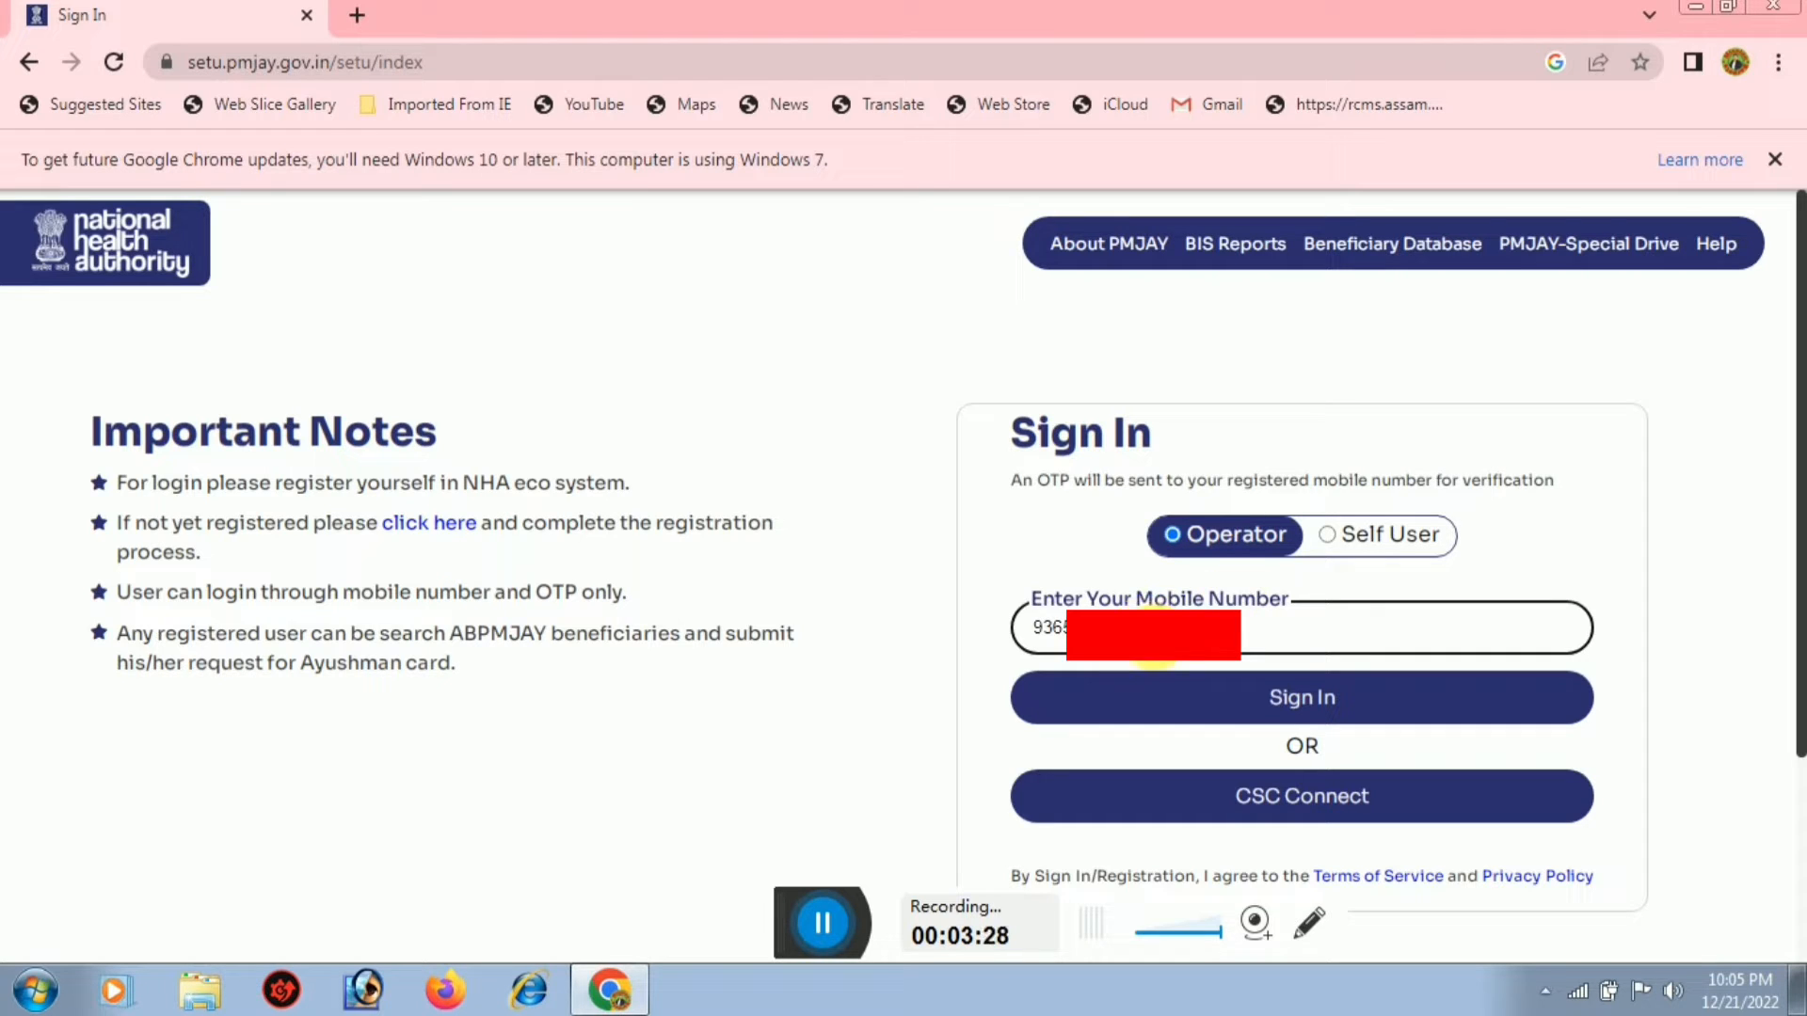
{"action": "left_click", "coordinate": [1316, 708]}
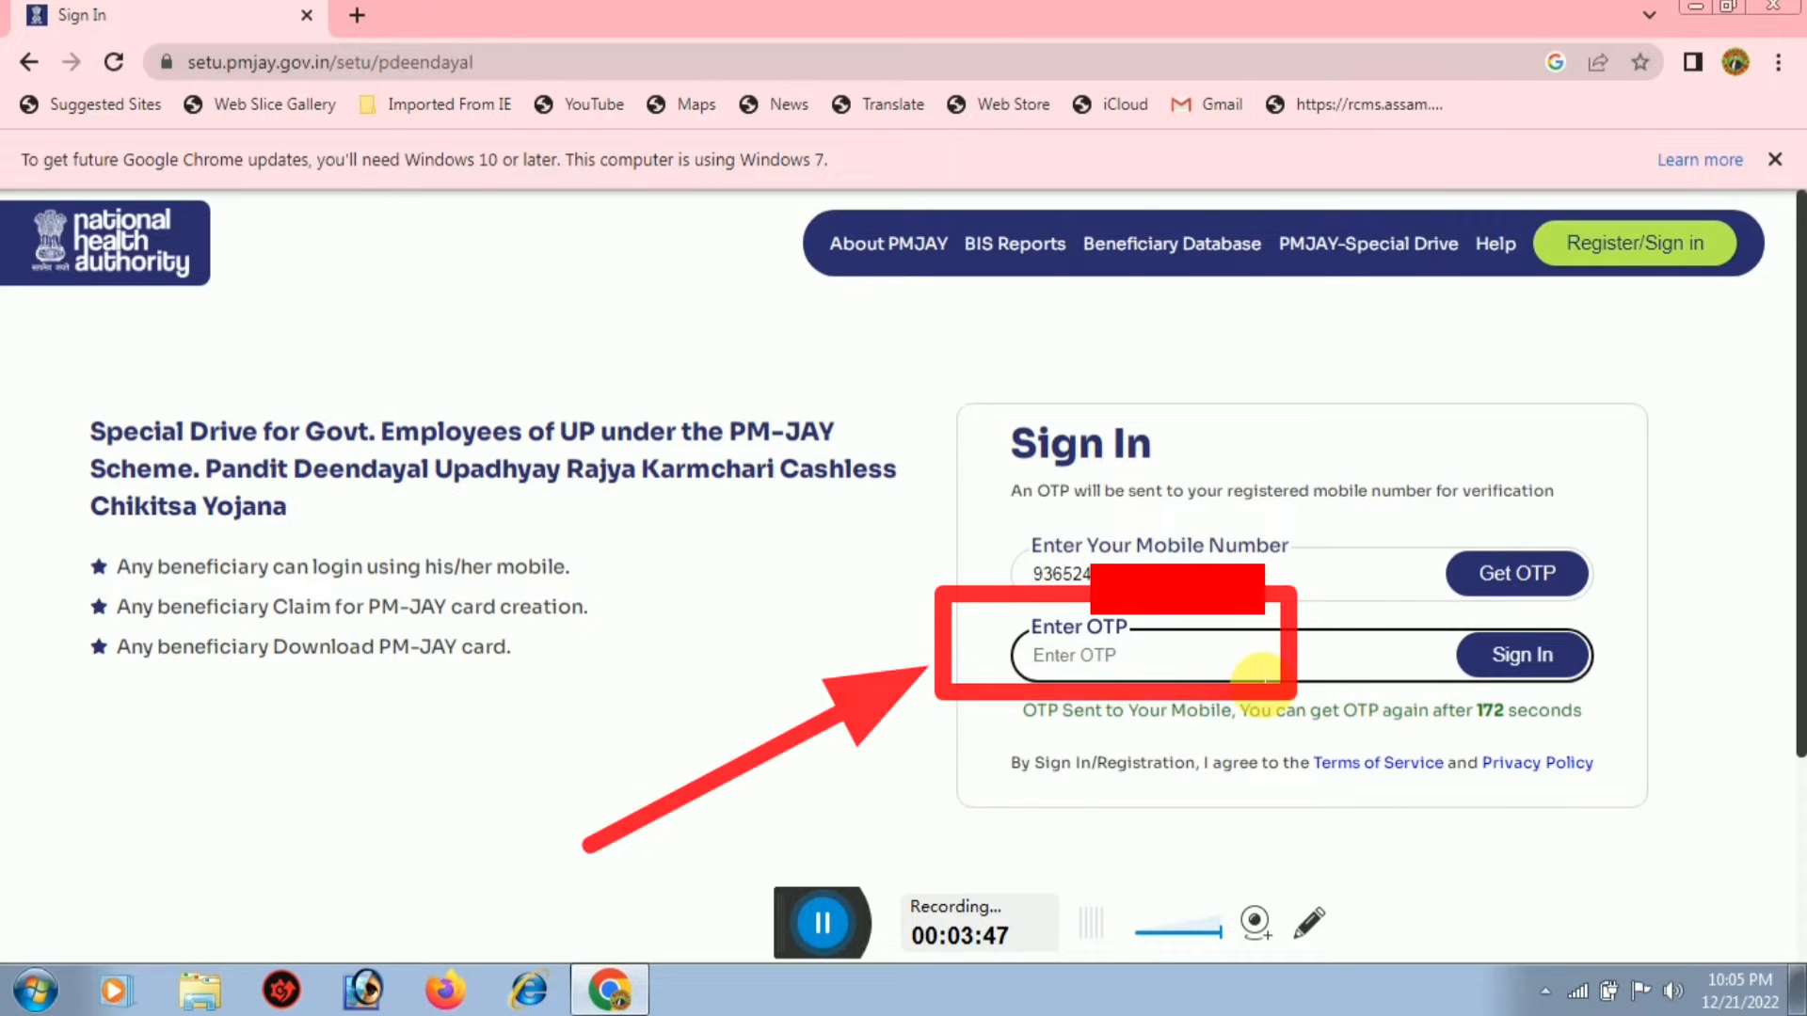
Sign in using the received OTP
{"action": "type", "text": "••"}
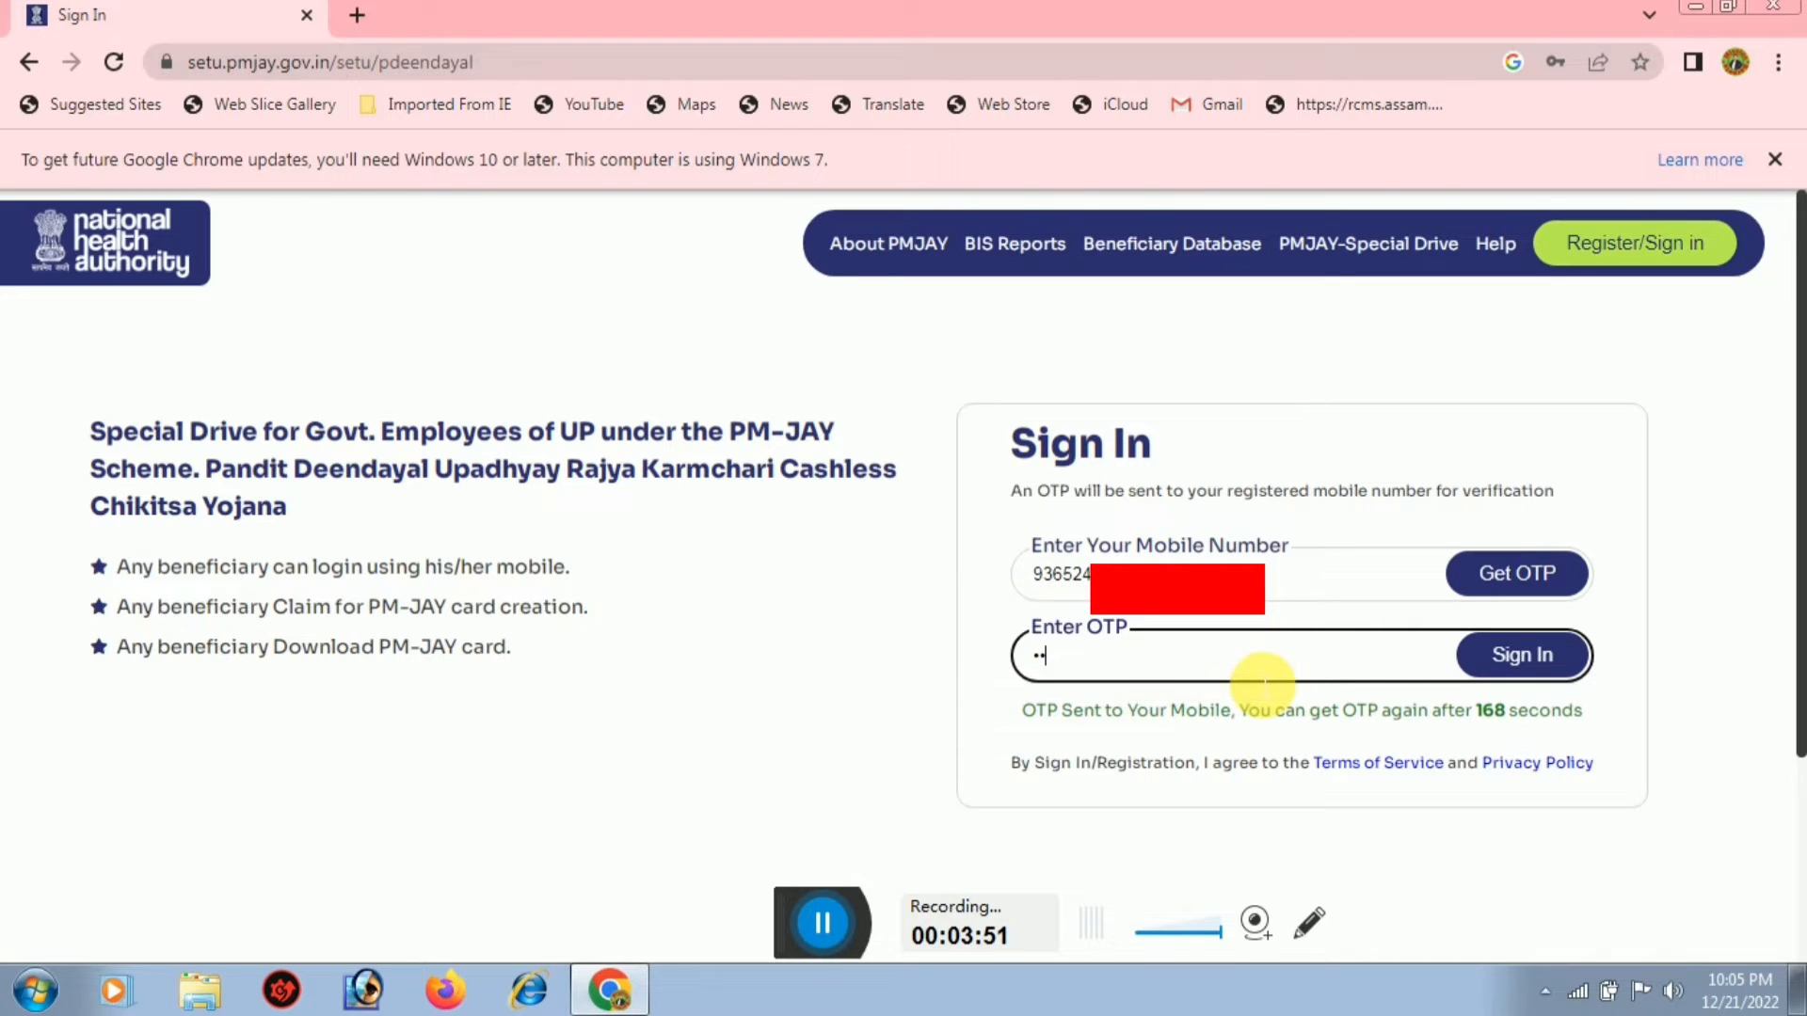
{"action": "type", "text": "•"}
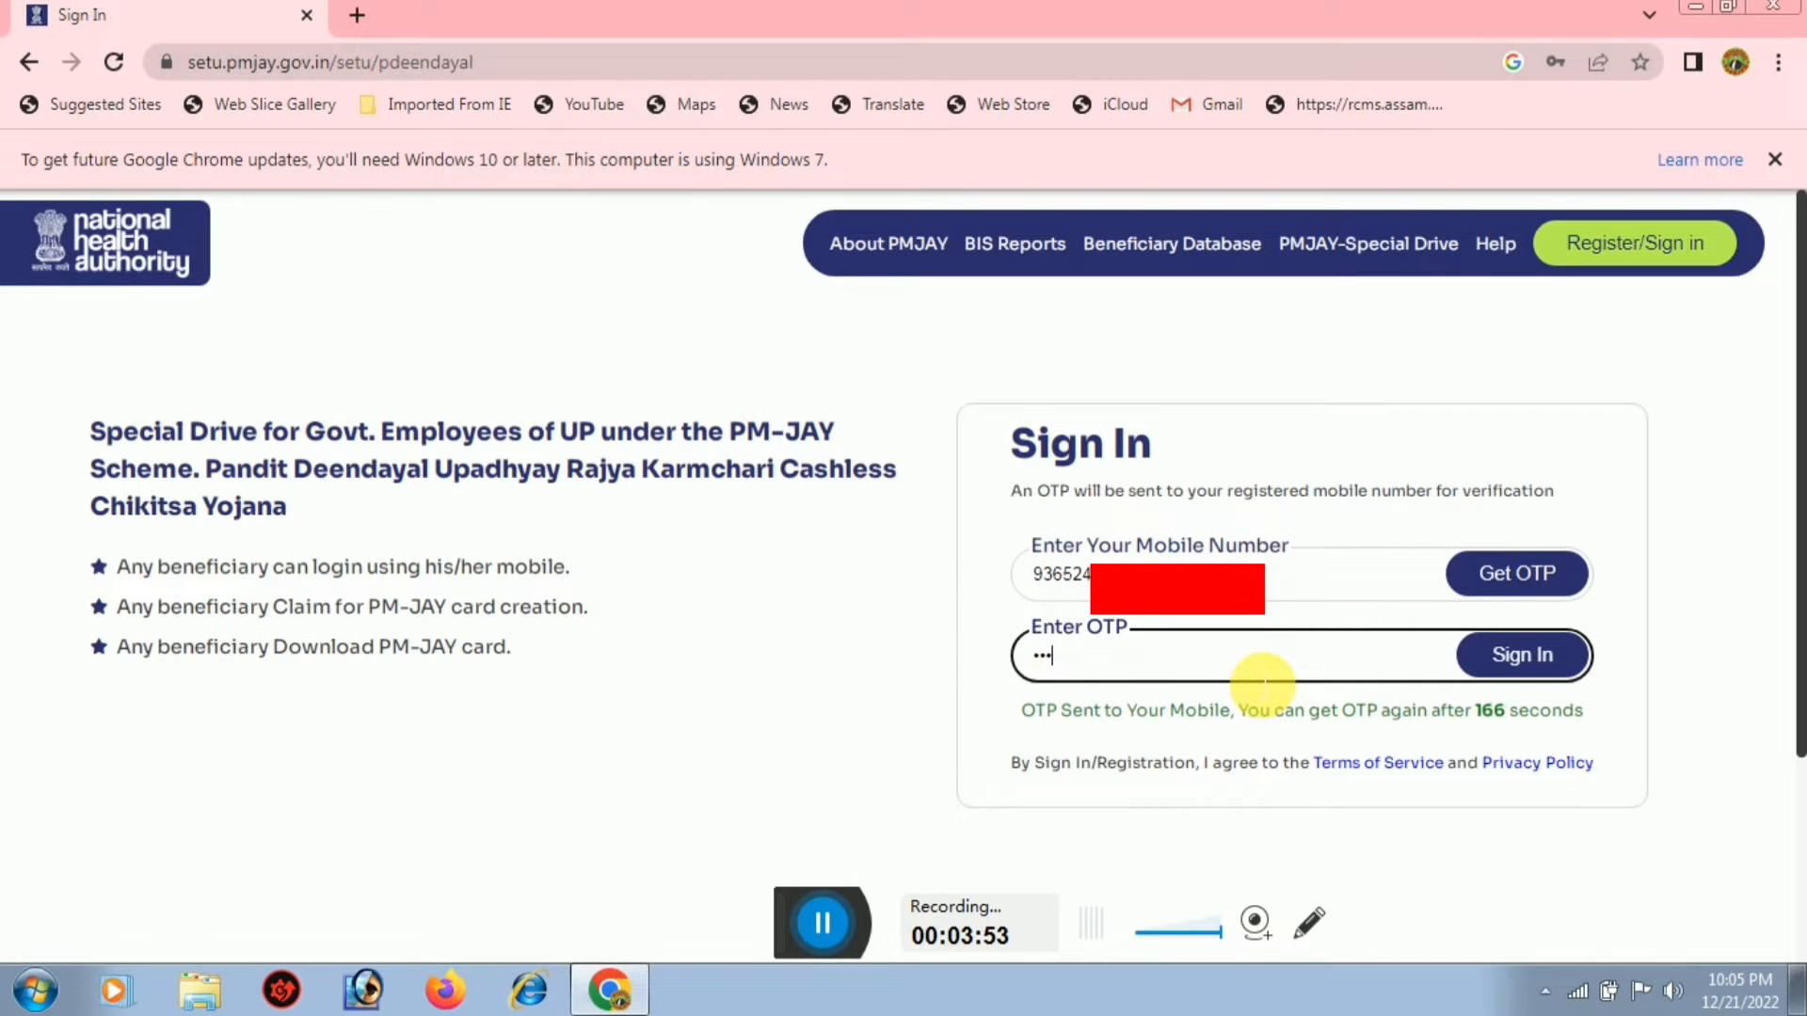
{"action": "type", "text": "••"}
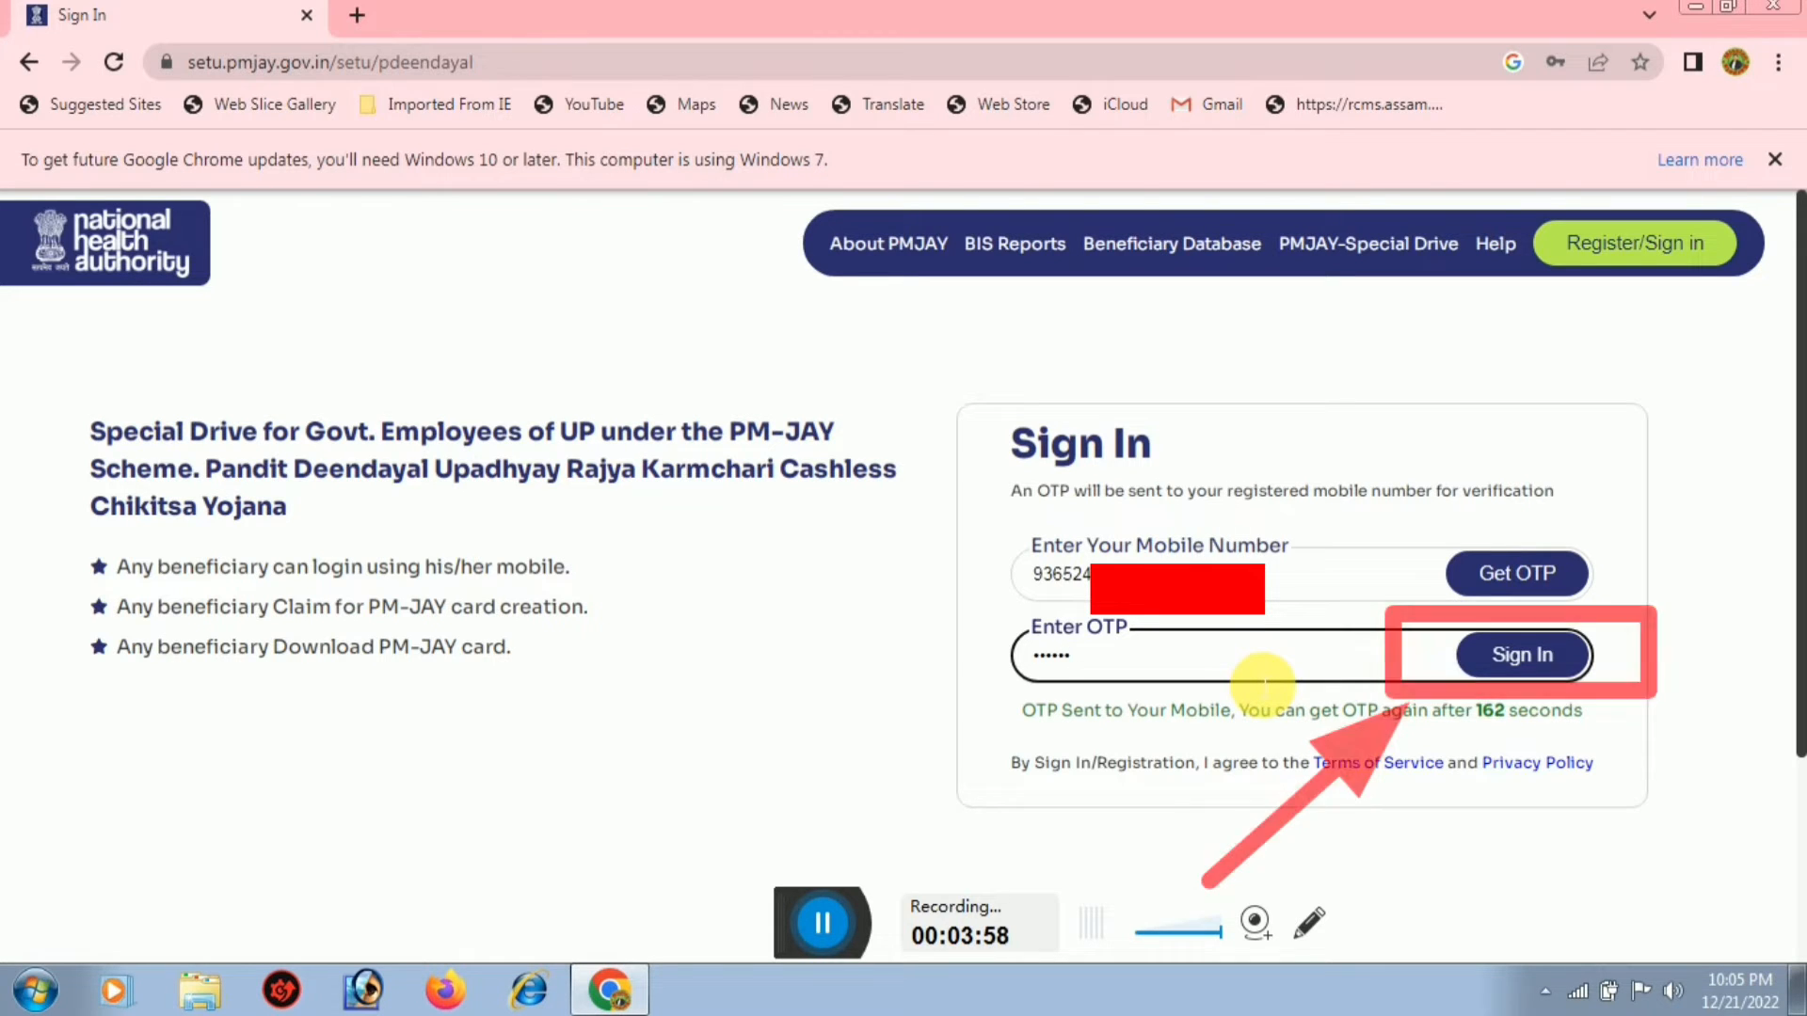
{"action": "left_click", "coordinate": [1523, 664]}
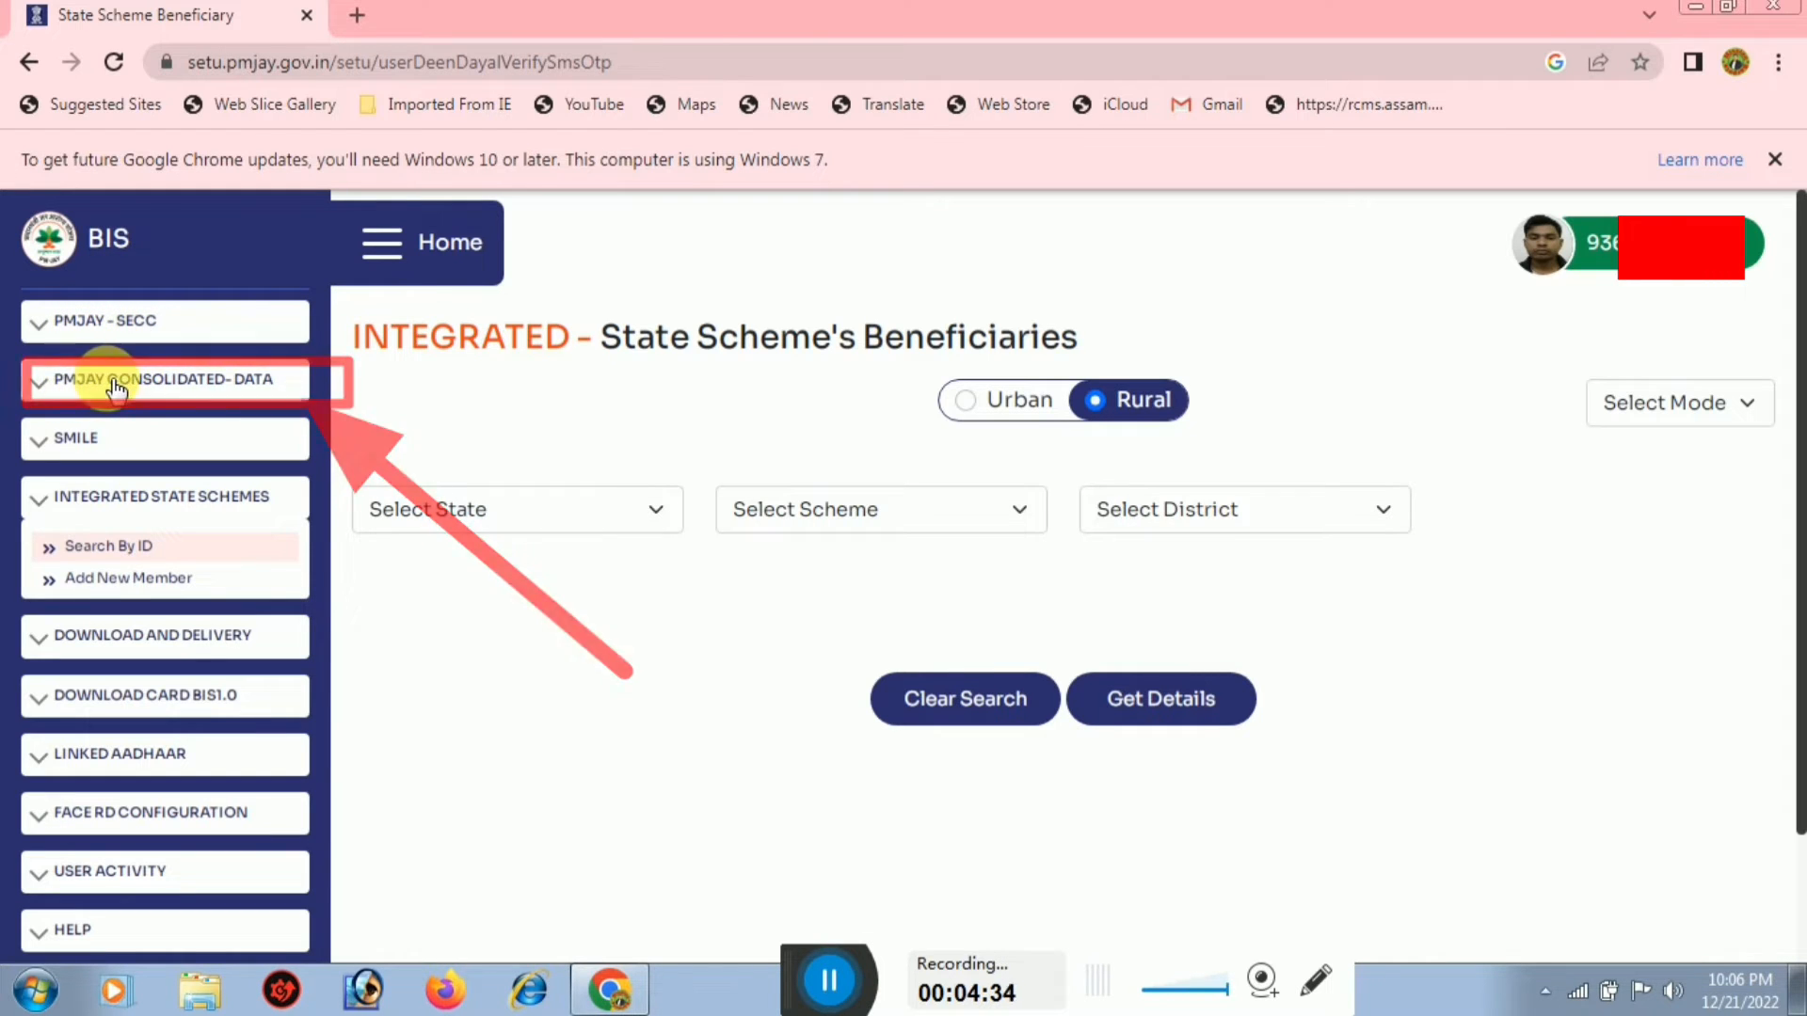
Open Beneficiary Search by HHID/Aadhaar under PMJAY CONSOLIDATED-DATA
{"action": "left_click", "coordinate": [206, 381]}
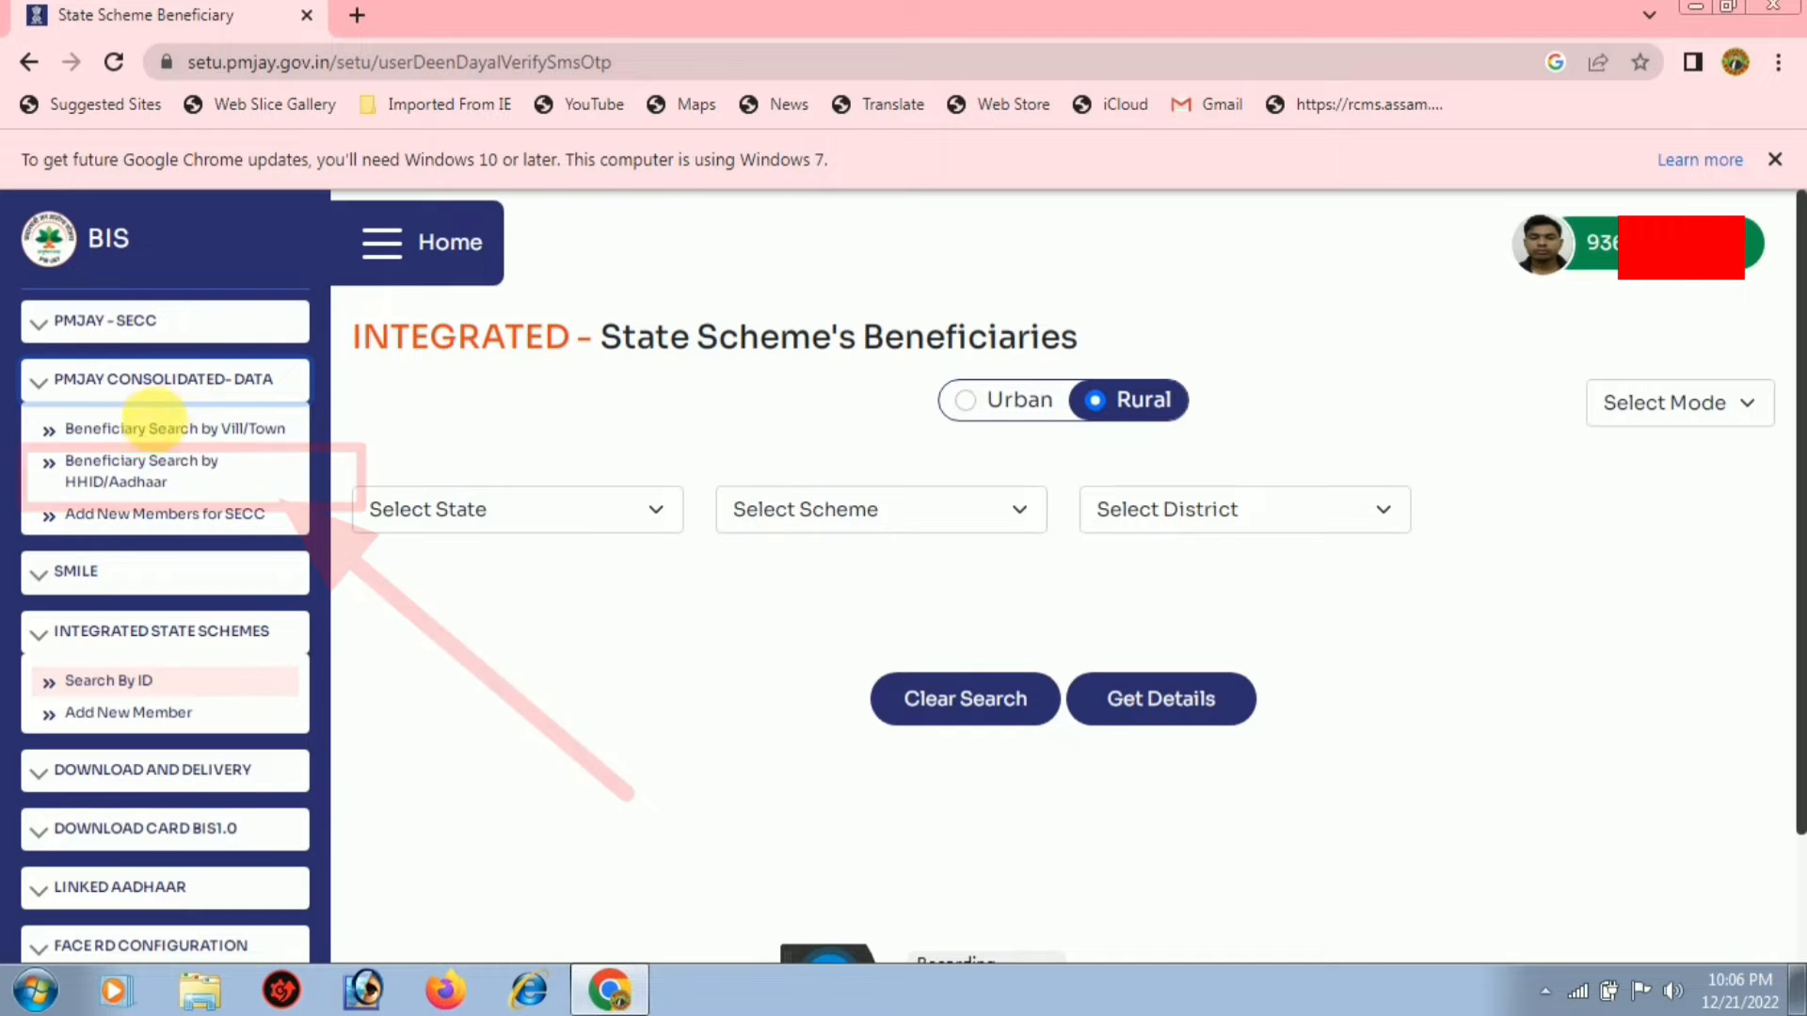
{"action": "left_click", "coordinate": [141, 478]}
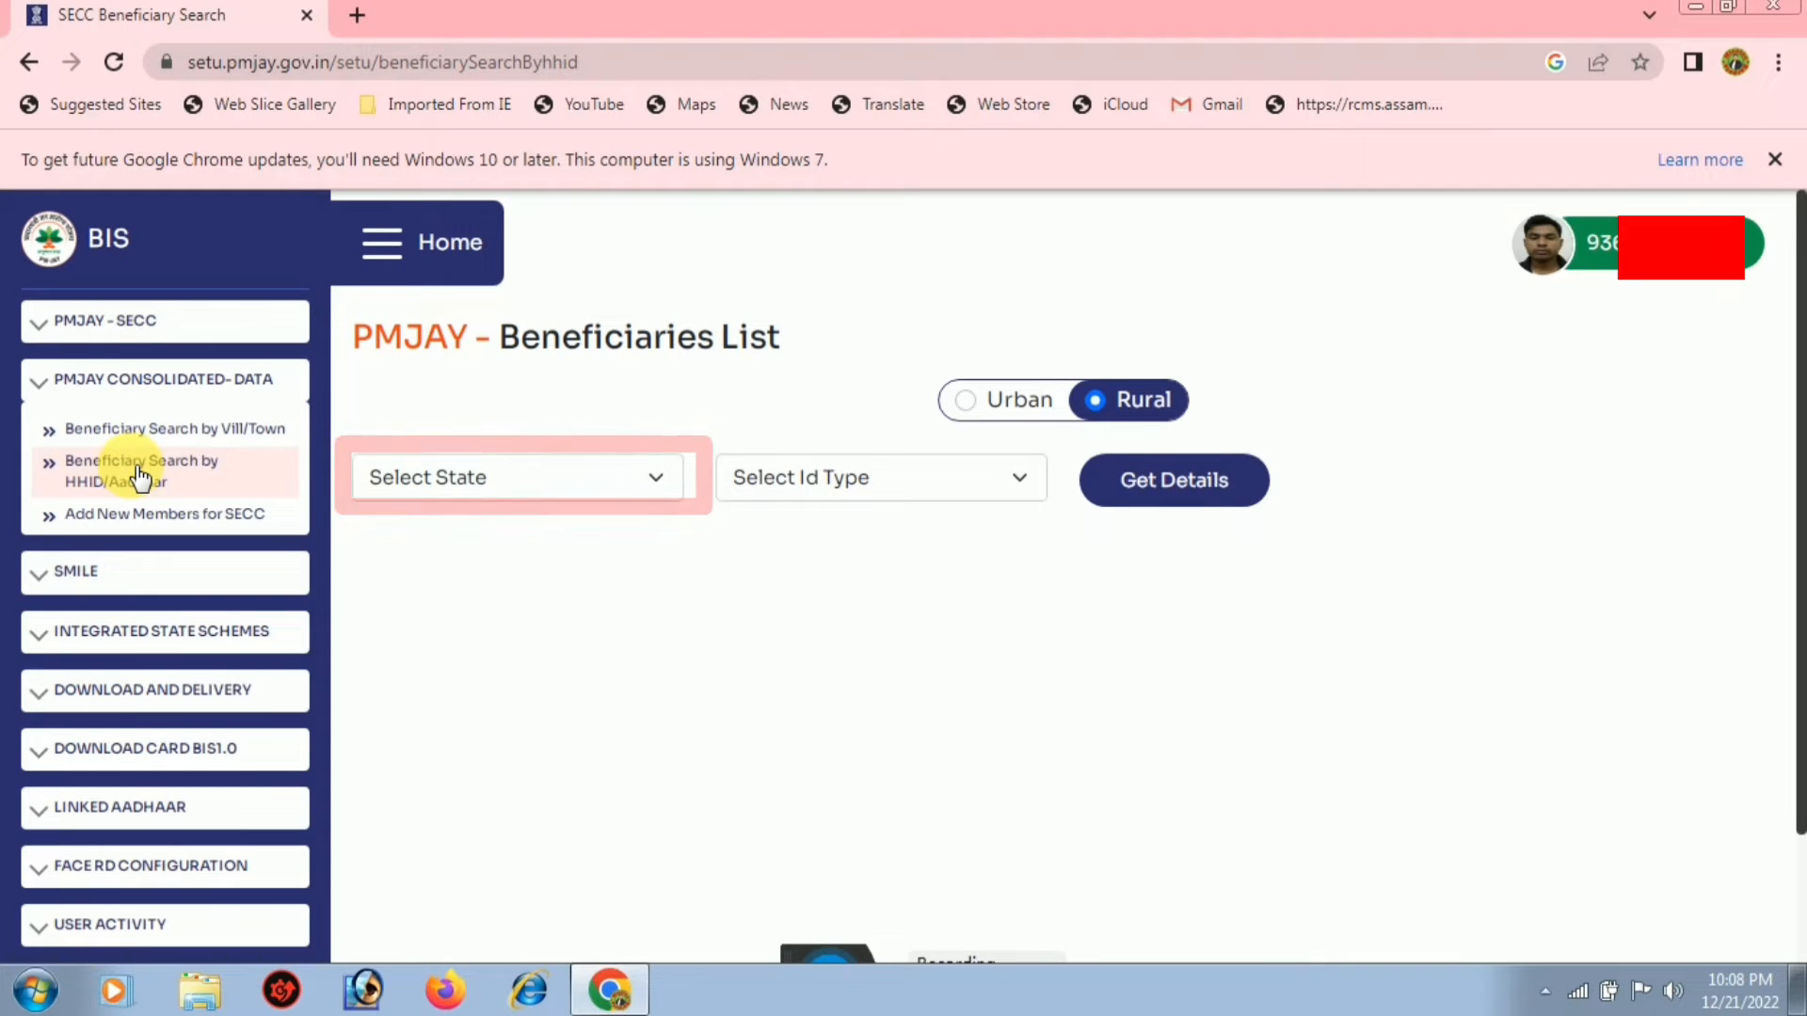
Search ASSAM beneficiaries by Family Id using the family's ID
{"action": "left_click", "coordinate": [569, 484]}
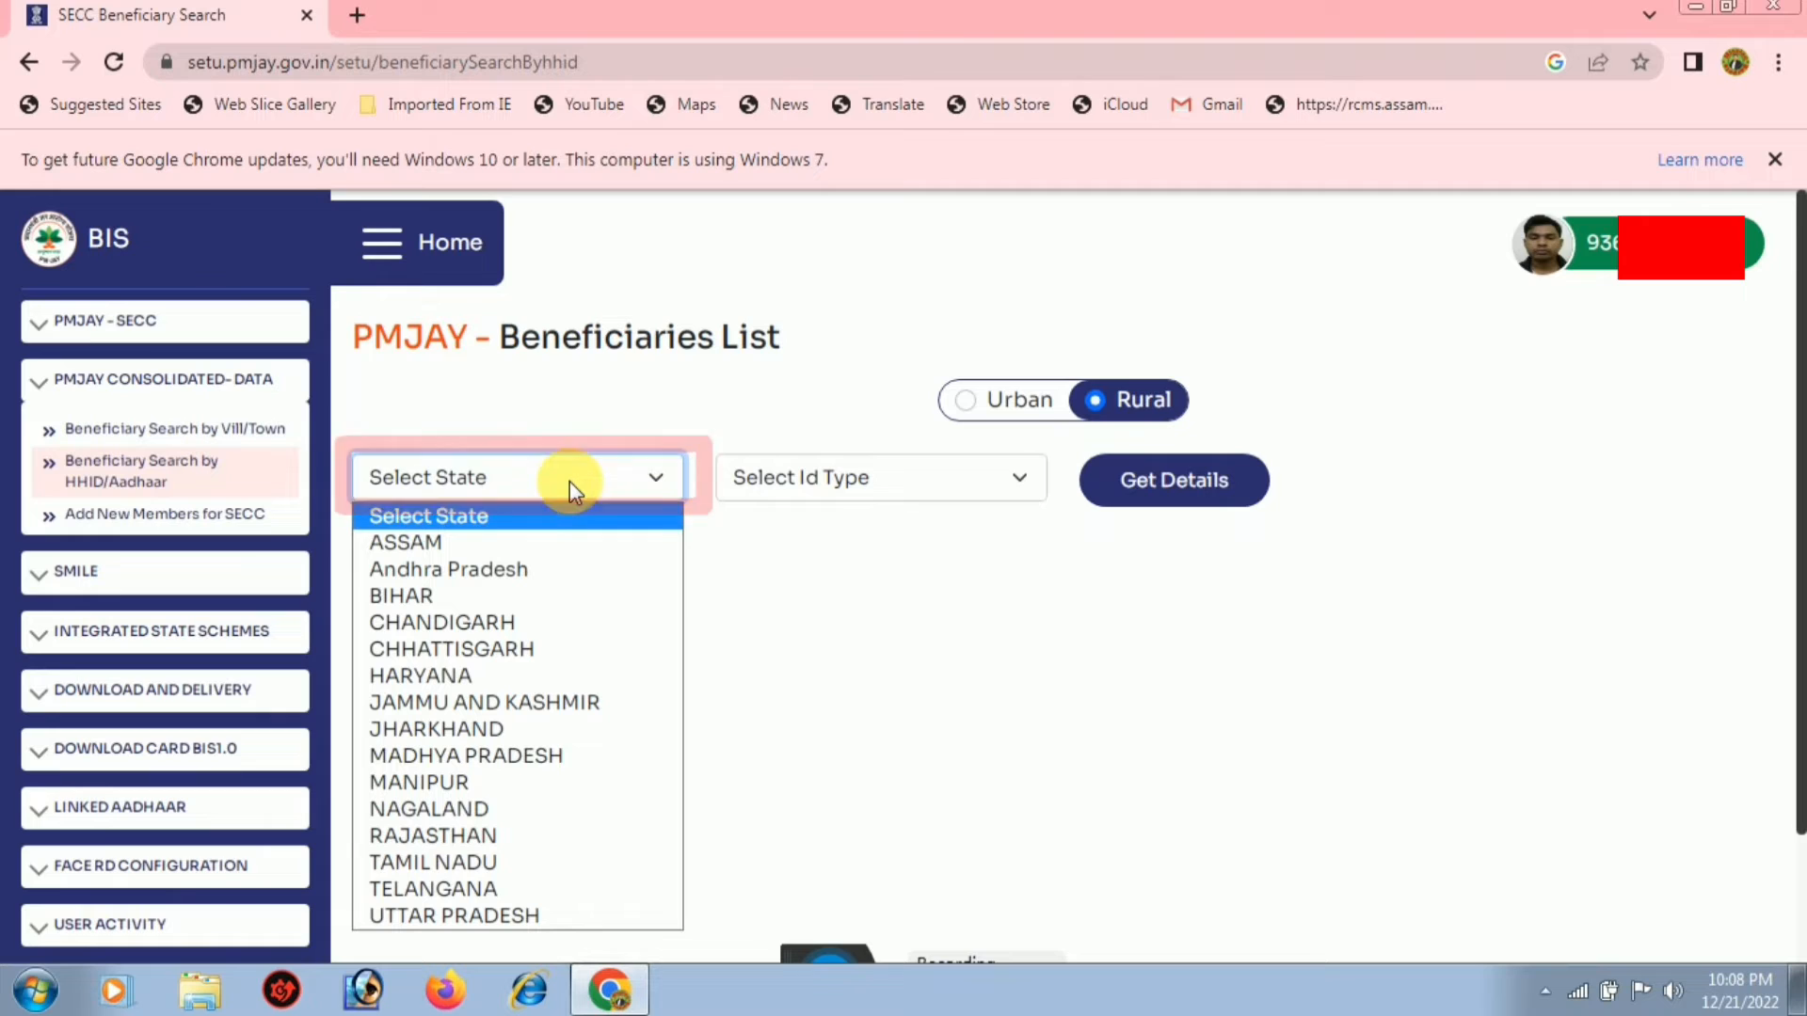
{"action": "left_click", "coordinate": [514, 543]}
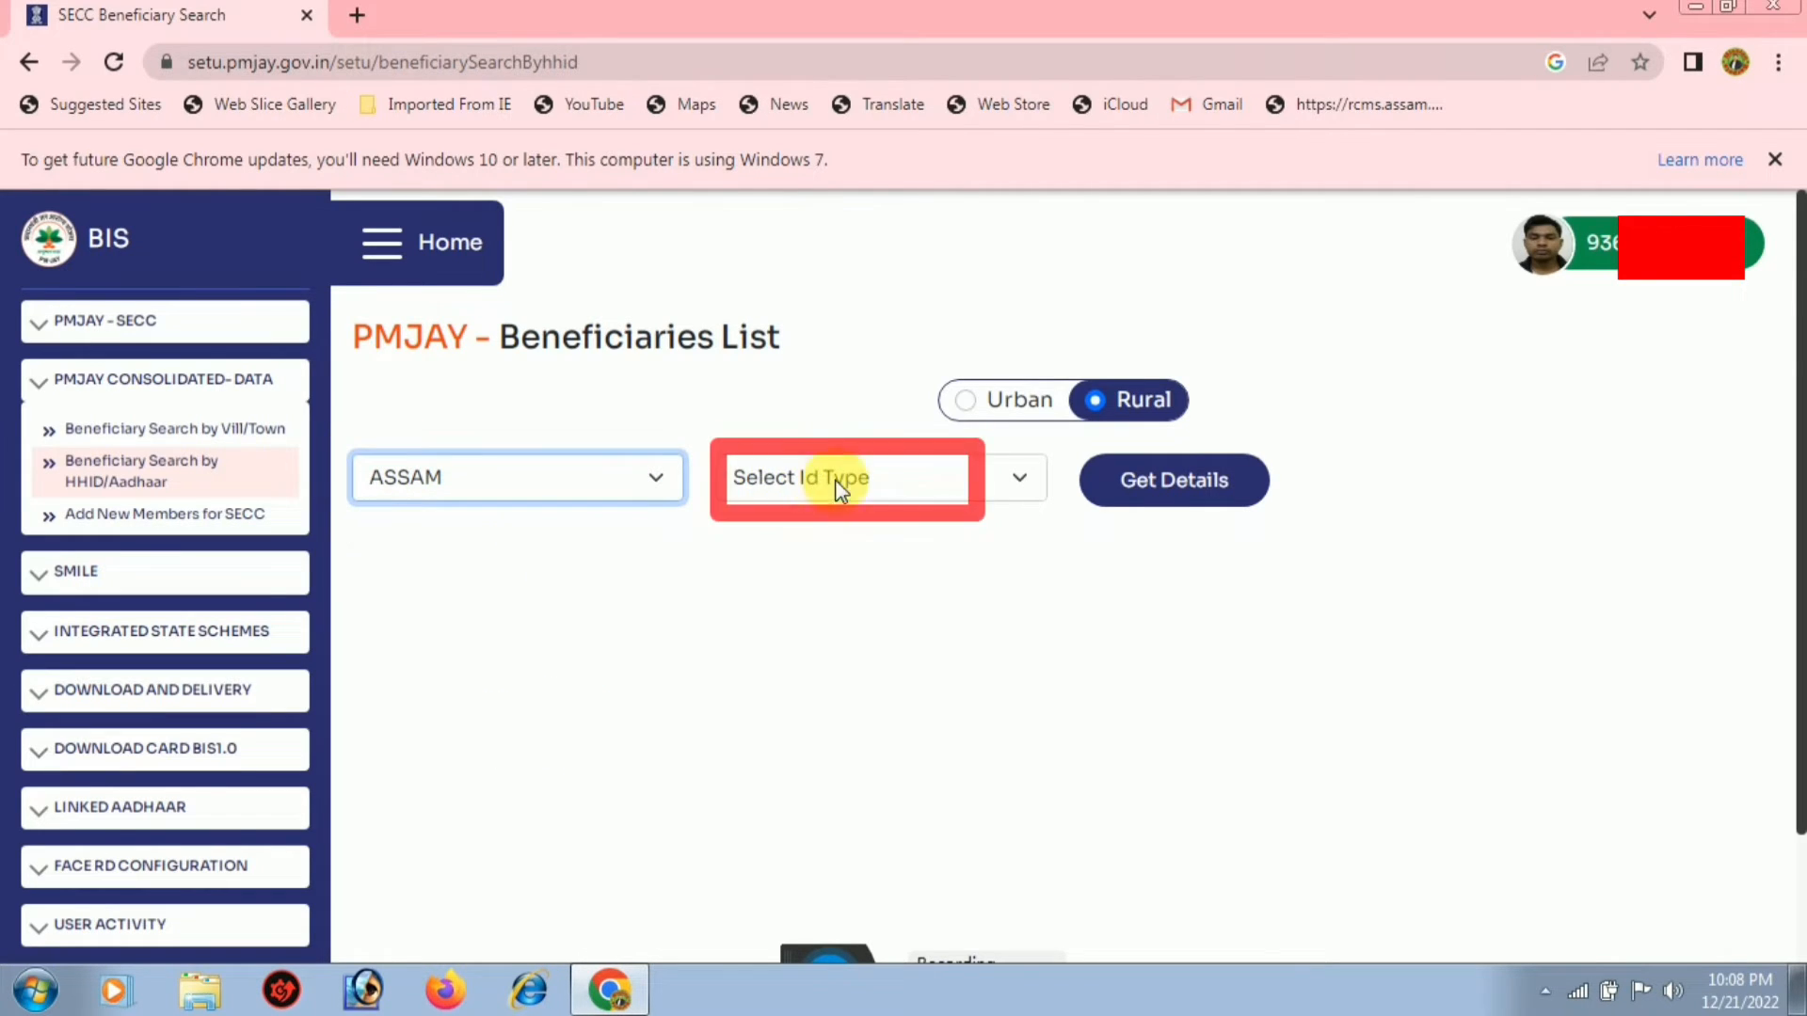
{"action": "left_click", "coordinate": [870, 477]}
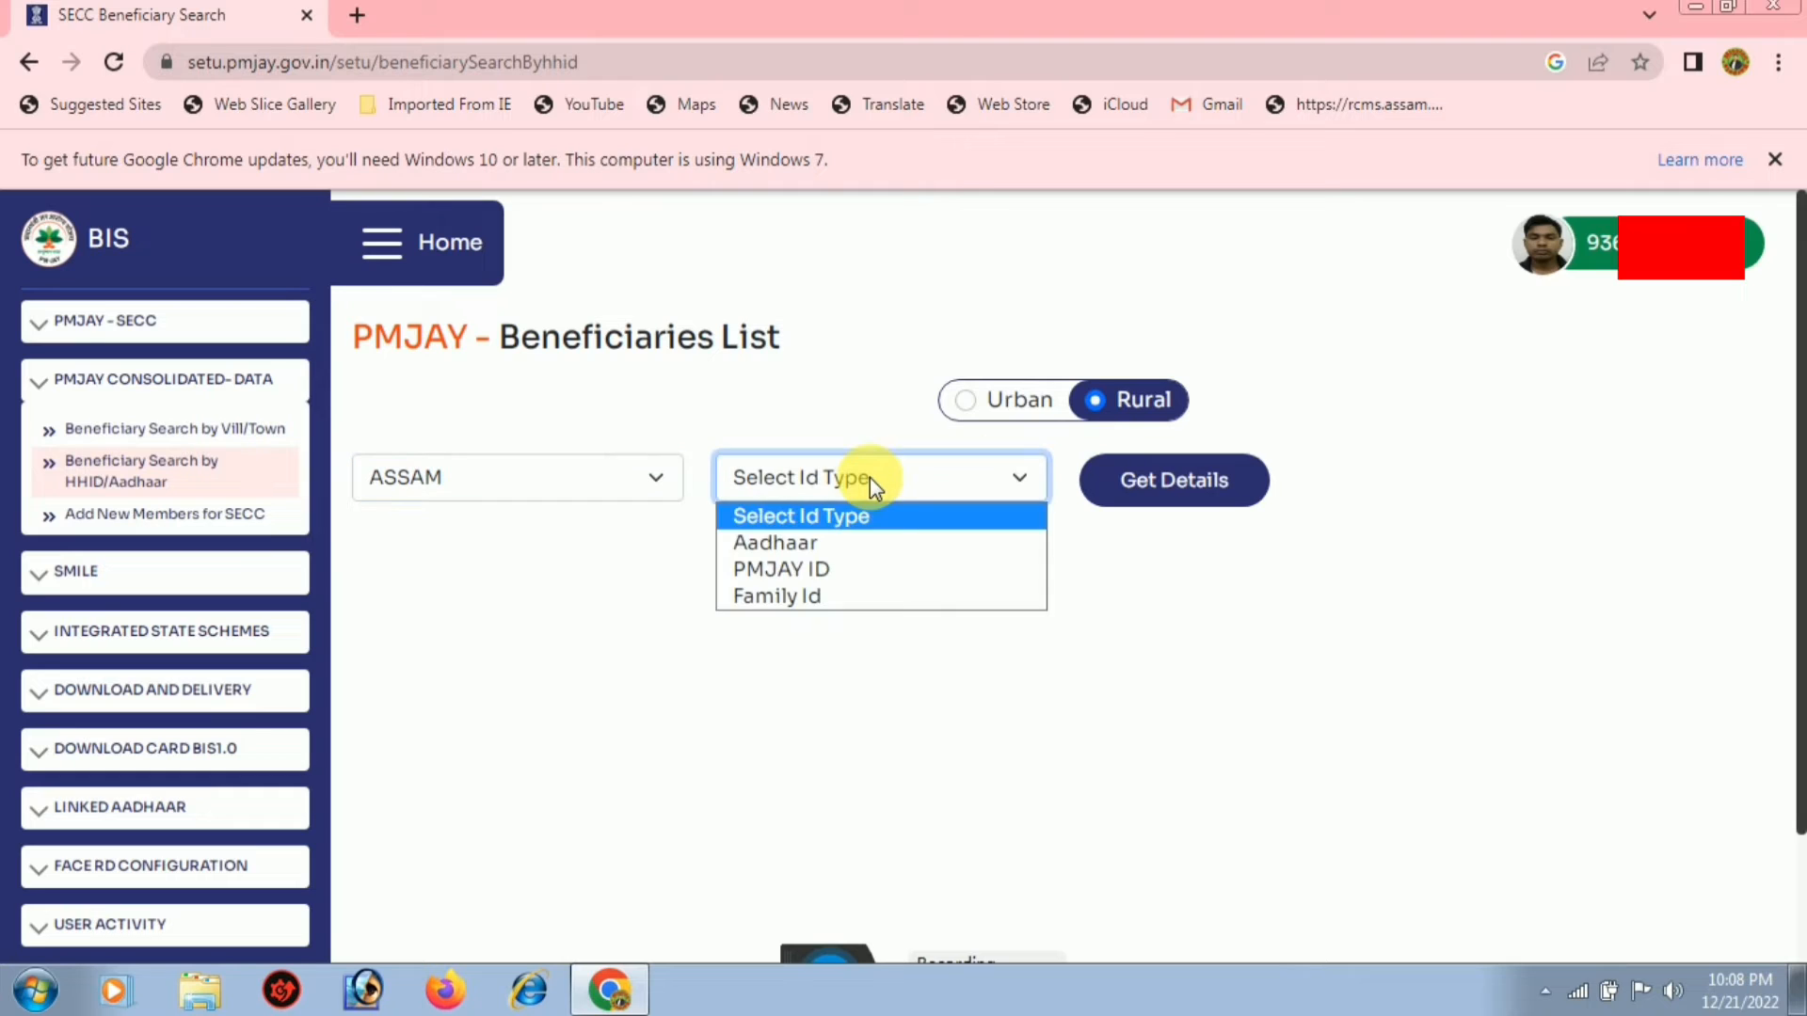
{"action": "left_click", "coordinate": [802, 593]}
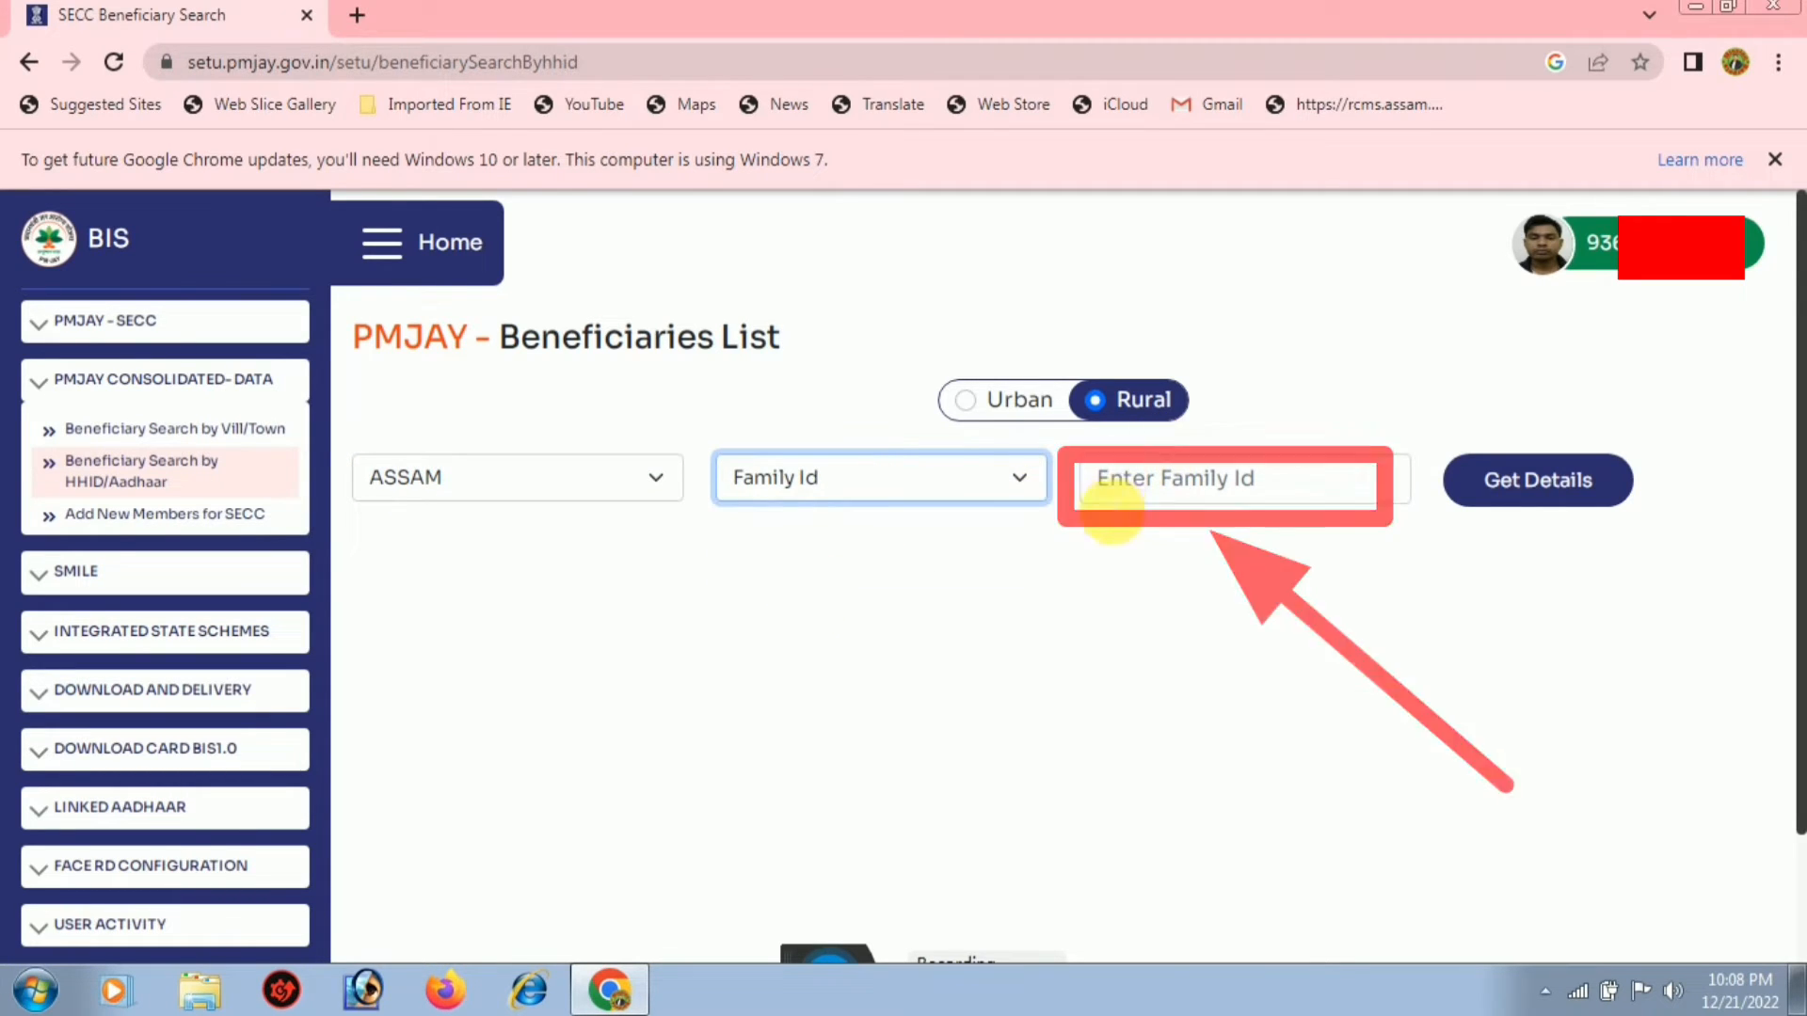
{"action": "left_click", "coordinate": [1143, 499]}
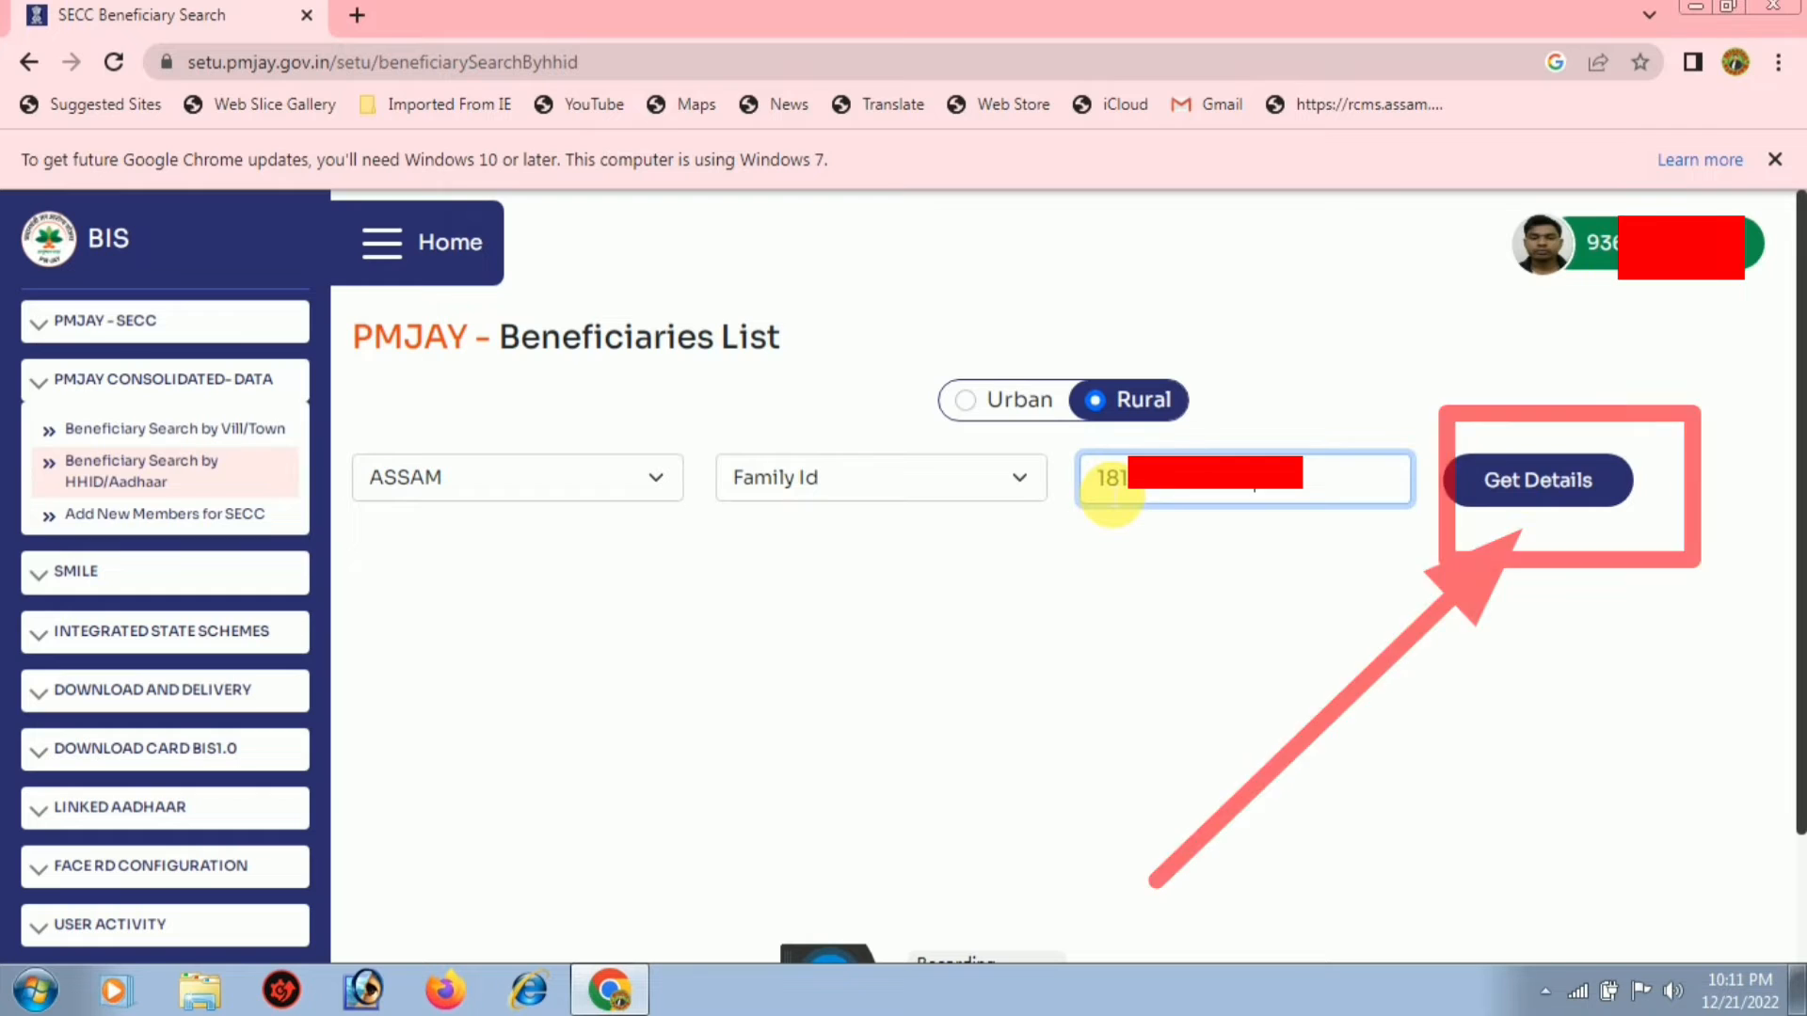
{"action": "left_click", "coordinate": [1541, 485]}
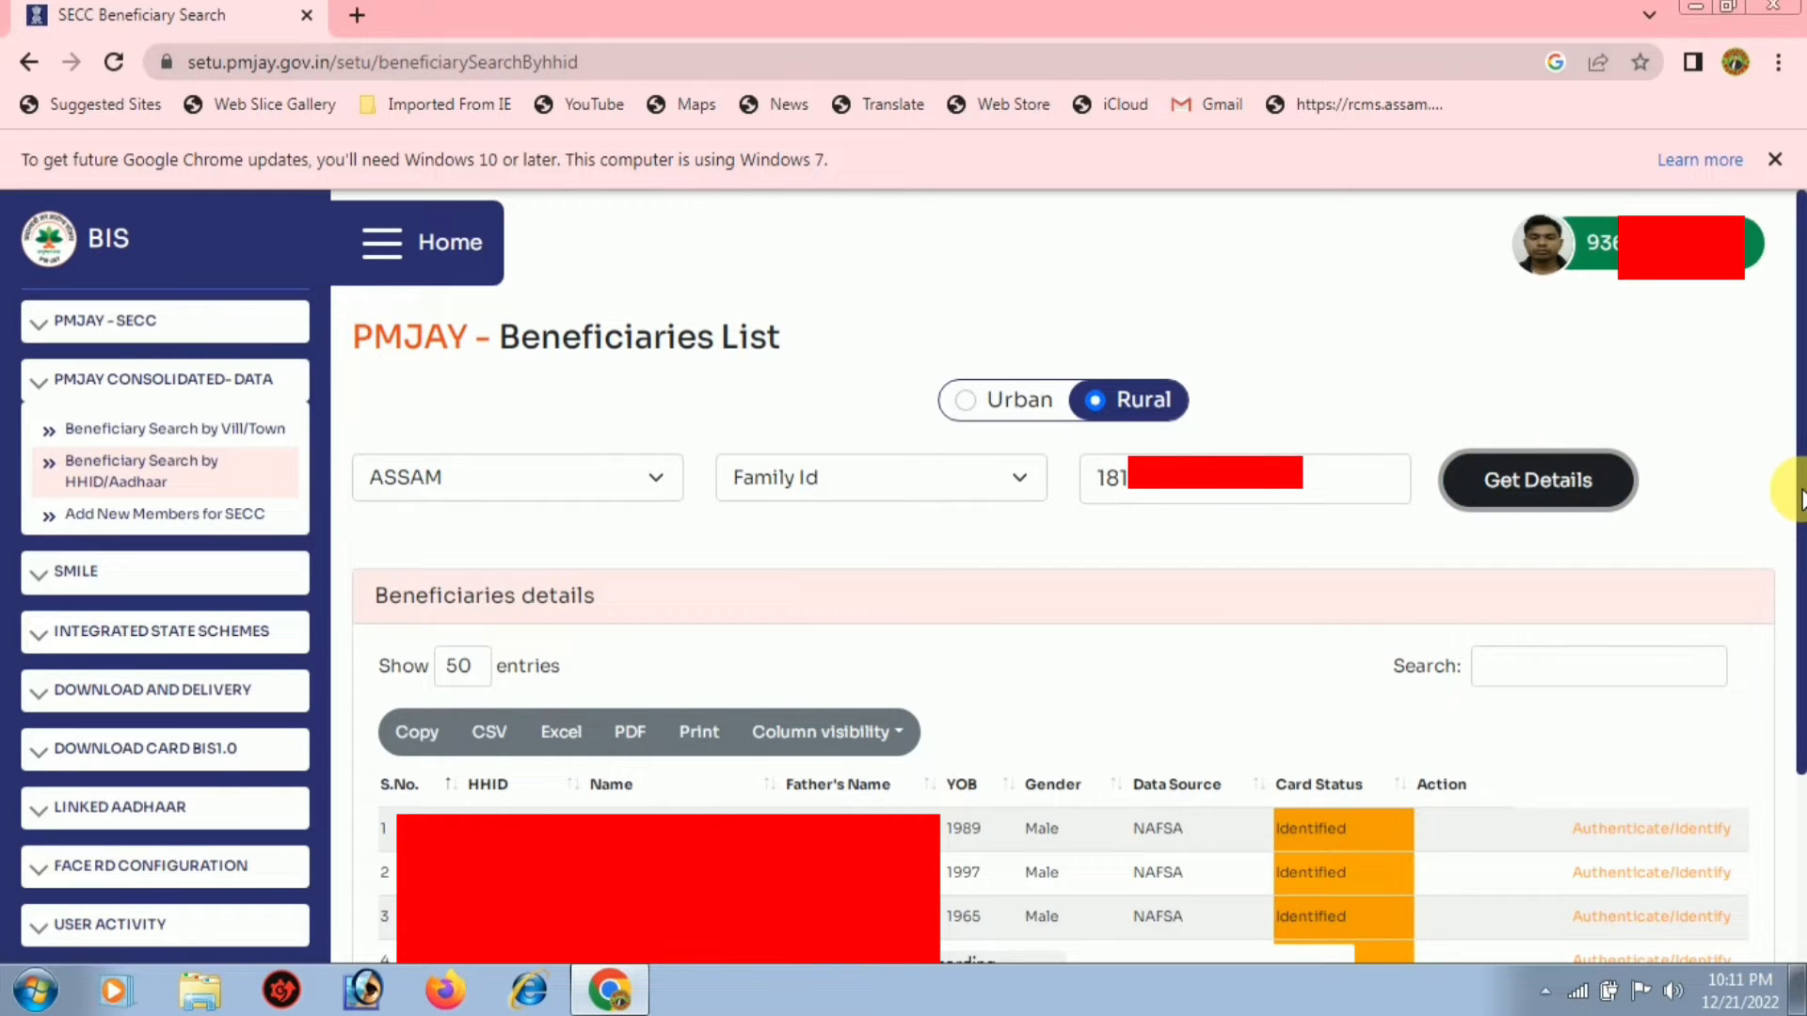
Start Authenticate/Identify for the fourth beneficiary in the results table
{"action": "left_click_drag", "start_coordinate": [1801, 497], "coordinate": [1801, 616]}
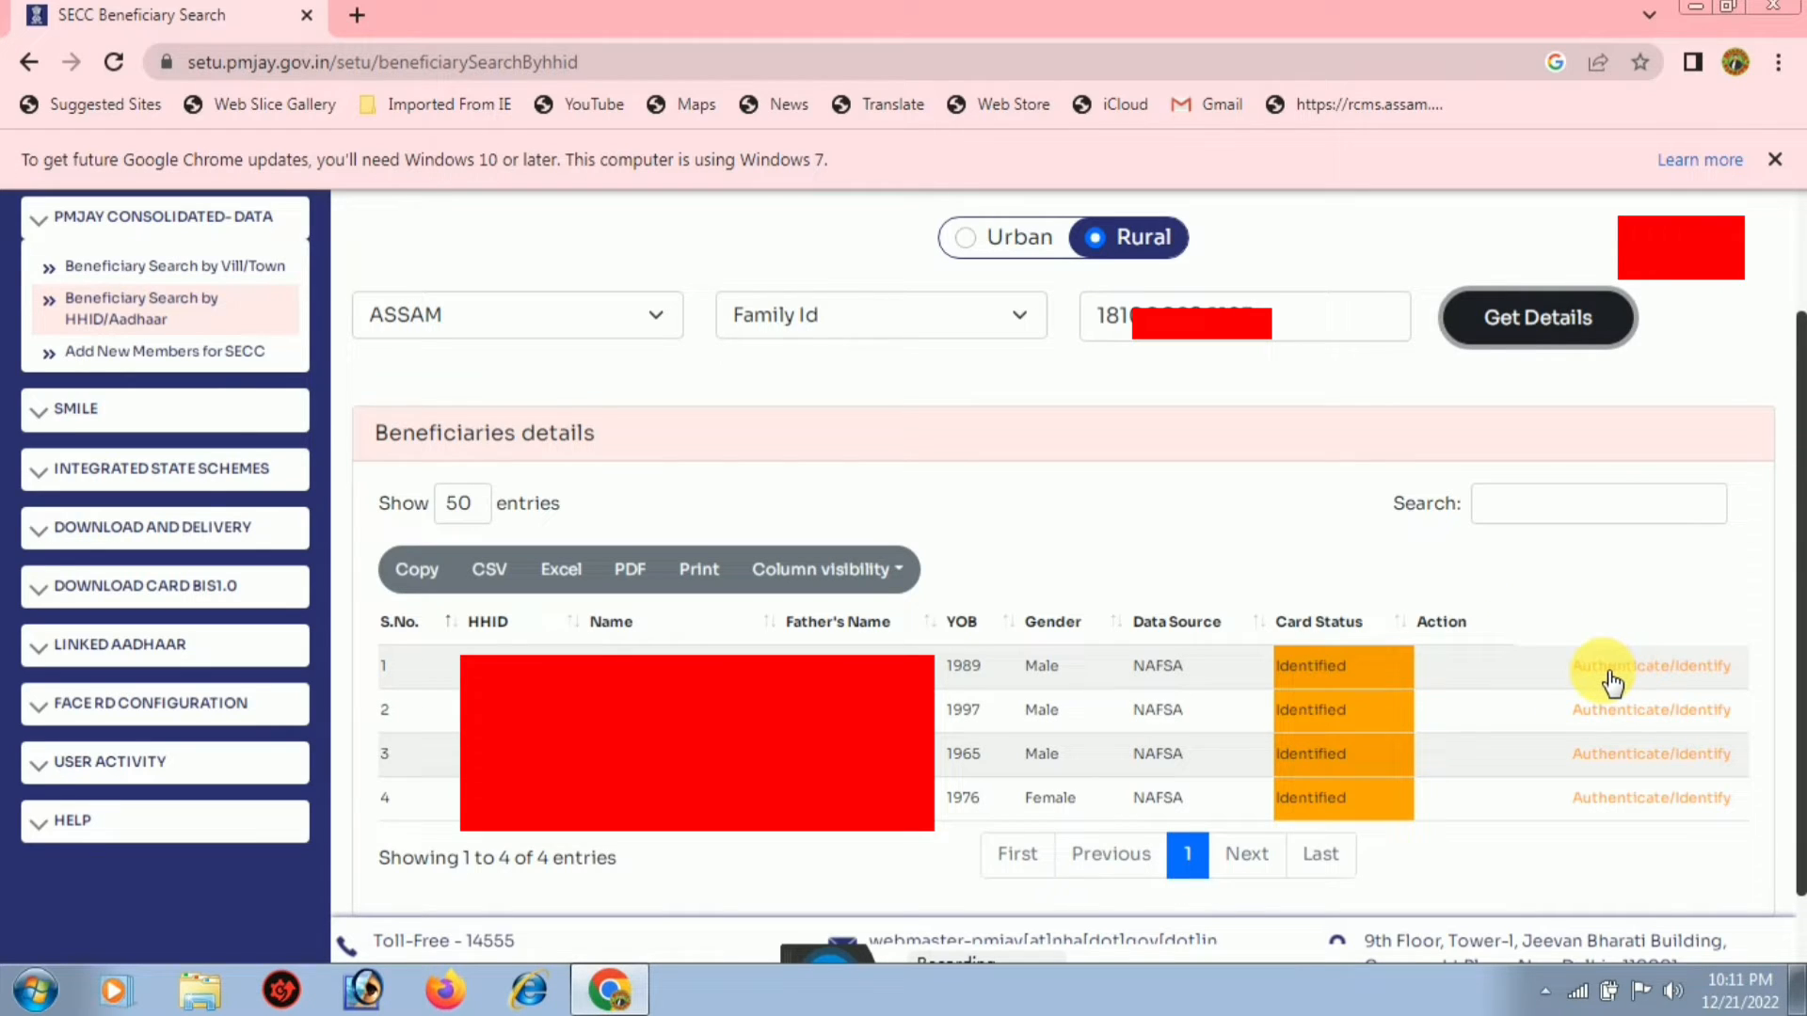
{"action": "left_click", "coordinate": [1631, 799]}
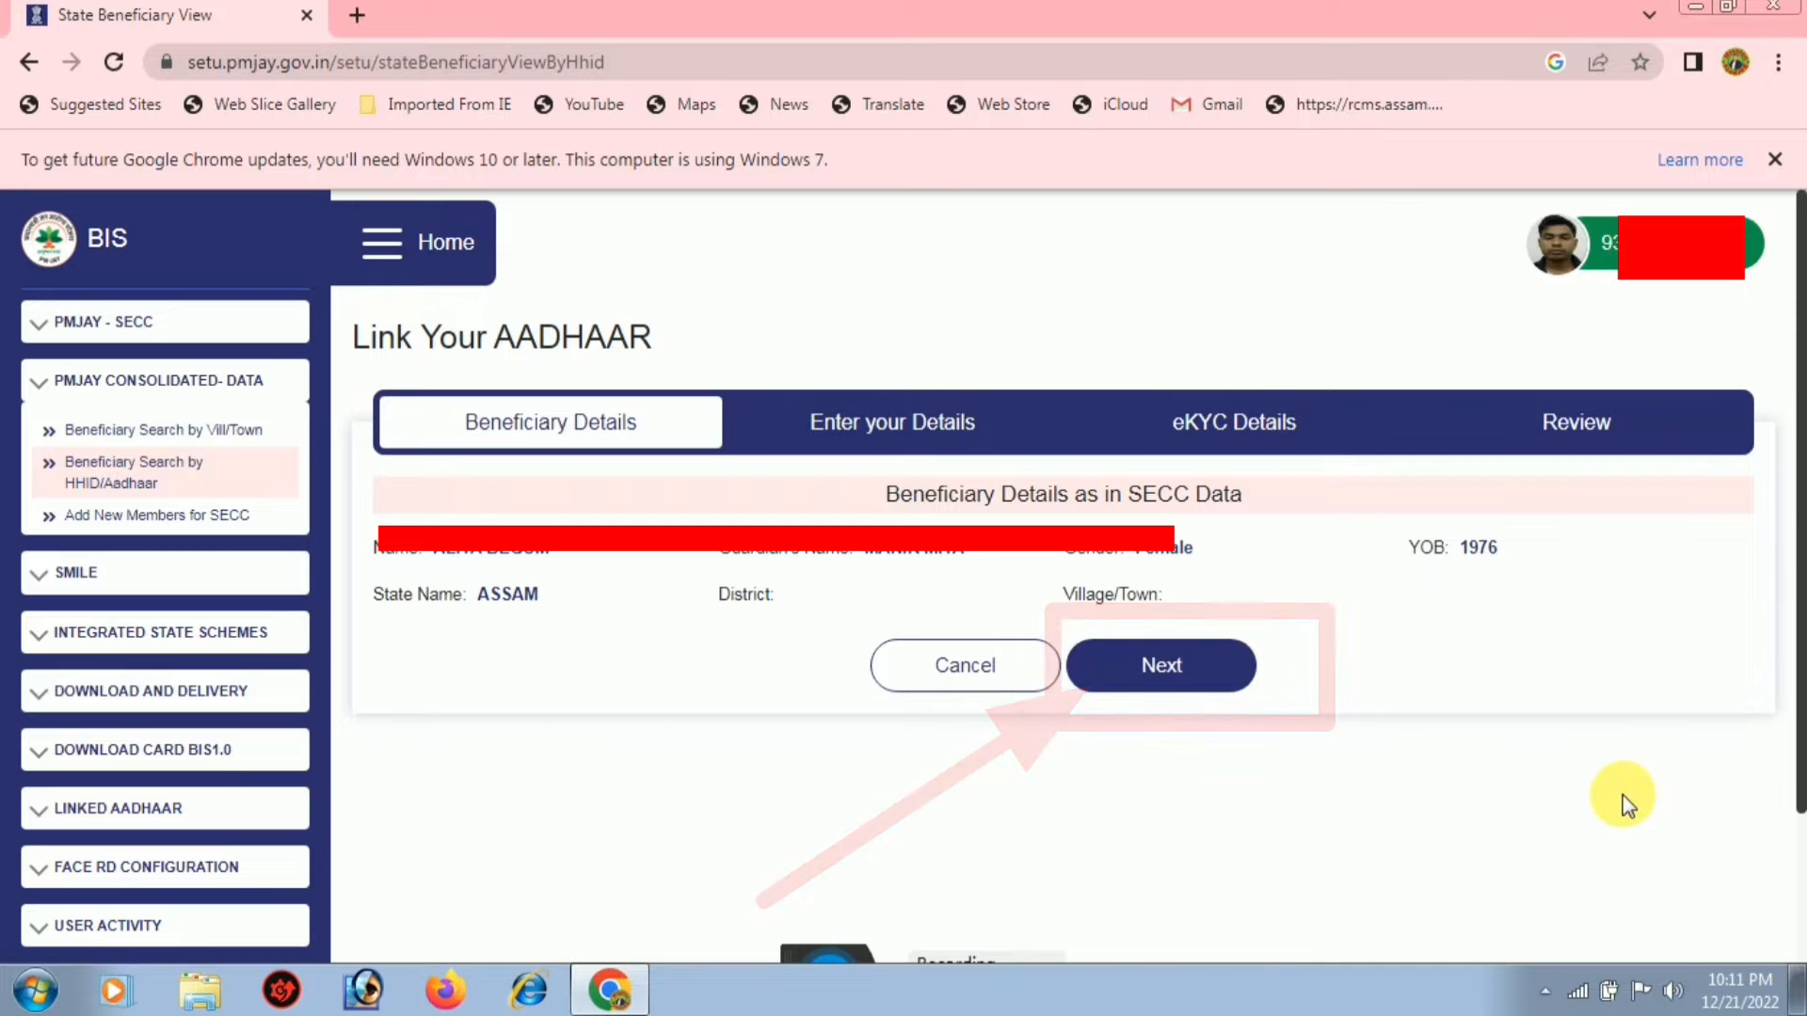
Advance to Enter your Details and fill in the beneficiary's mobile number
{"action": "left_click", "coordinate": [1181, 670]}
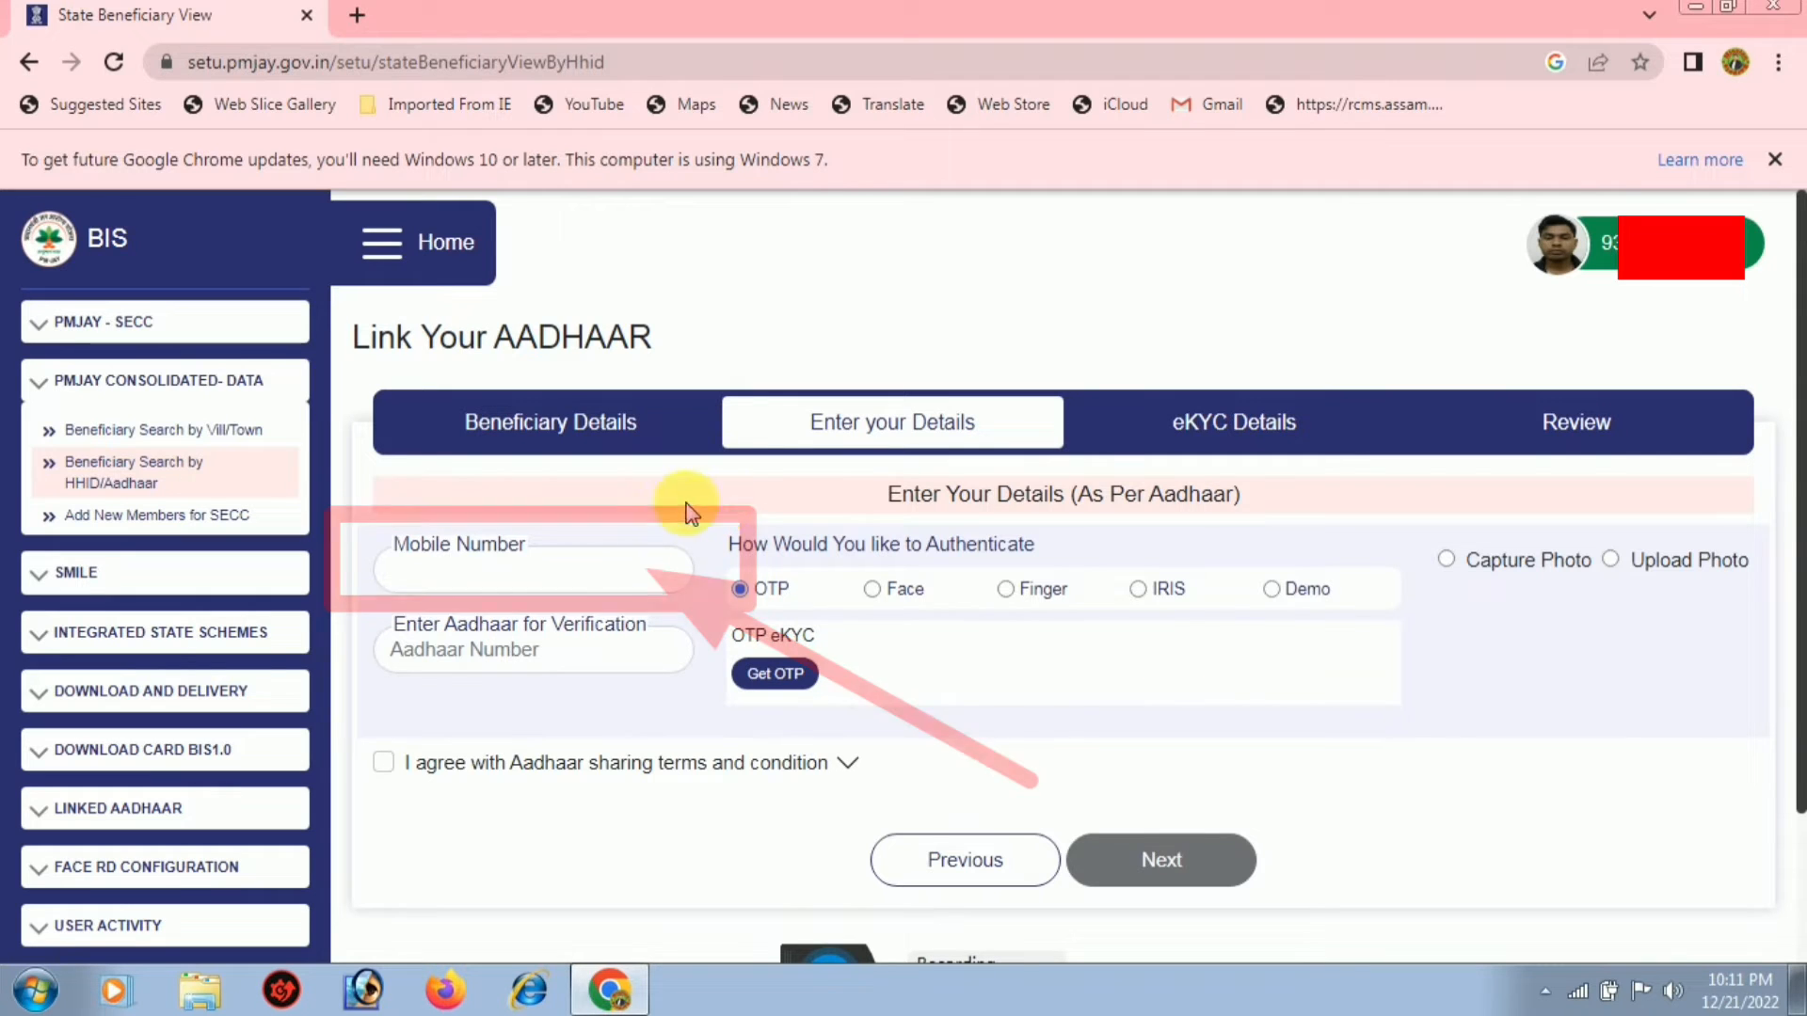
{"action": "left_click", "coordinate": [543, 574]}
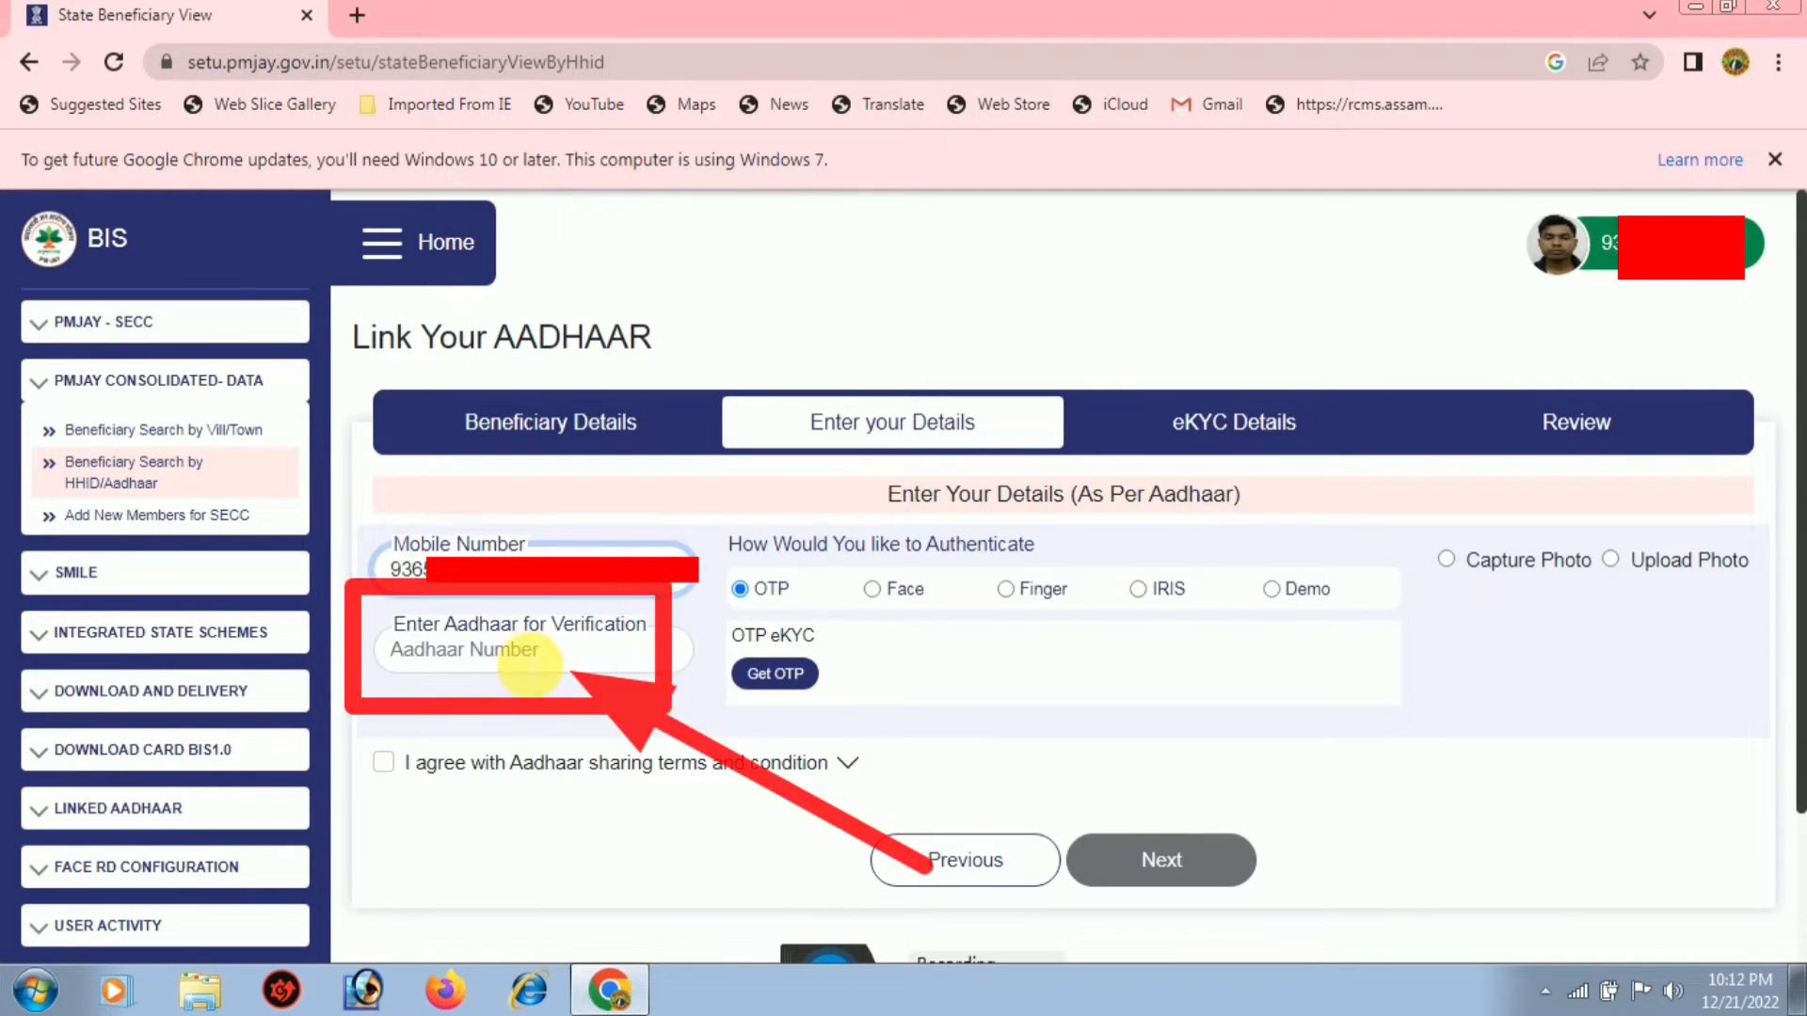
Fill in the beneficiary's Aadhaar number in the verification field
{"action": "left_click", "coordinate": [536, 659]}
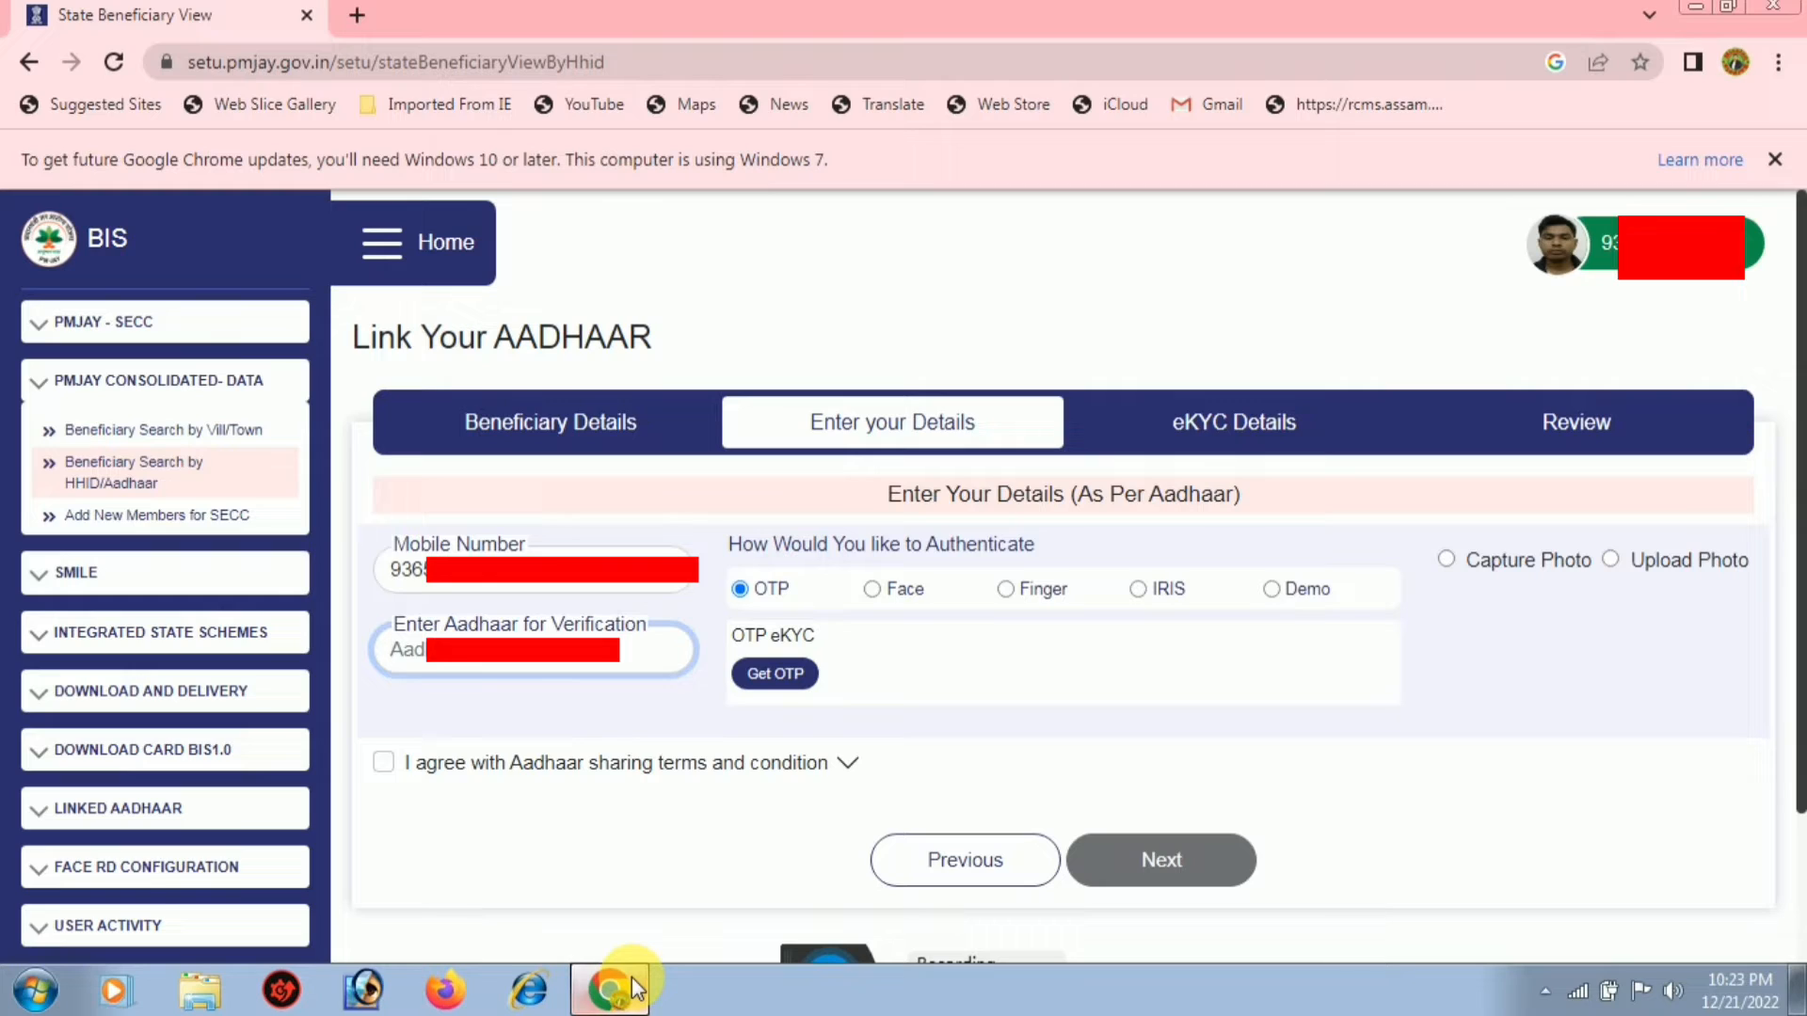
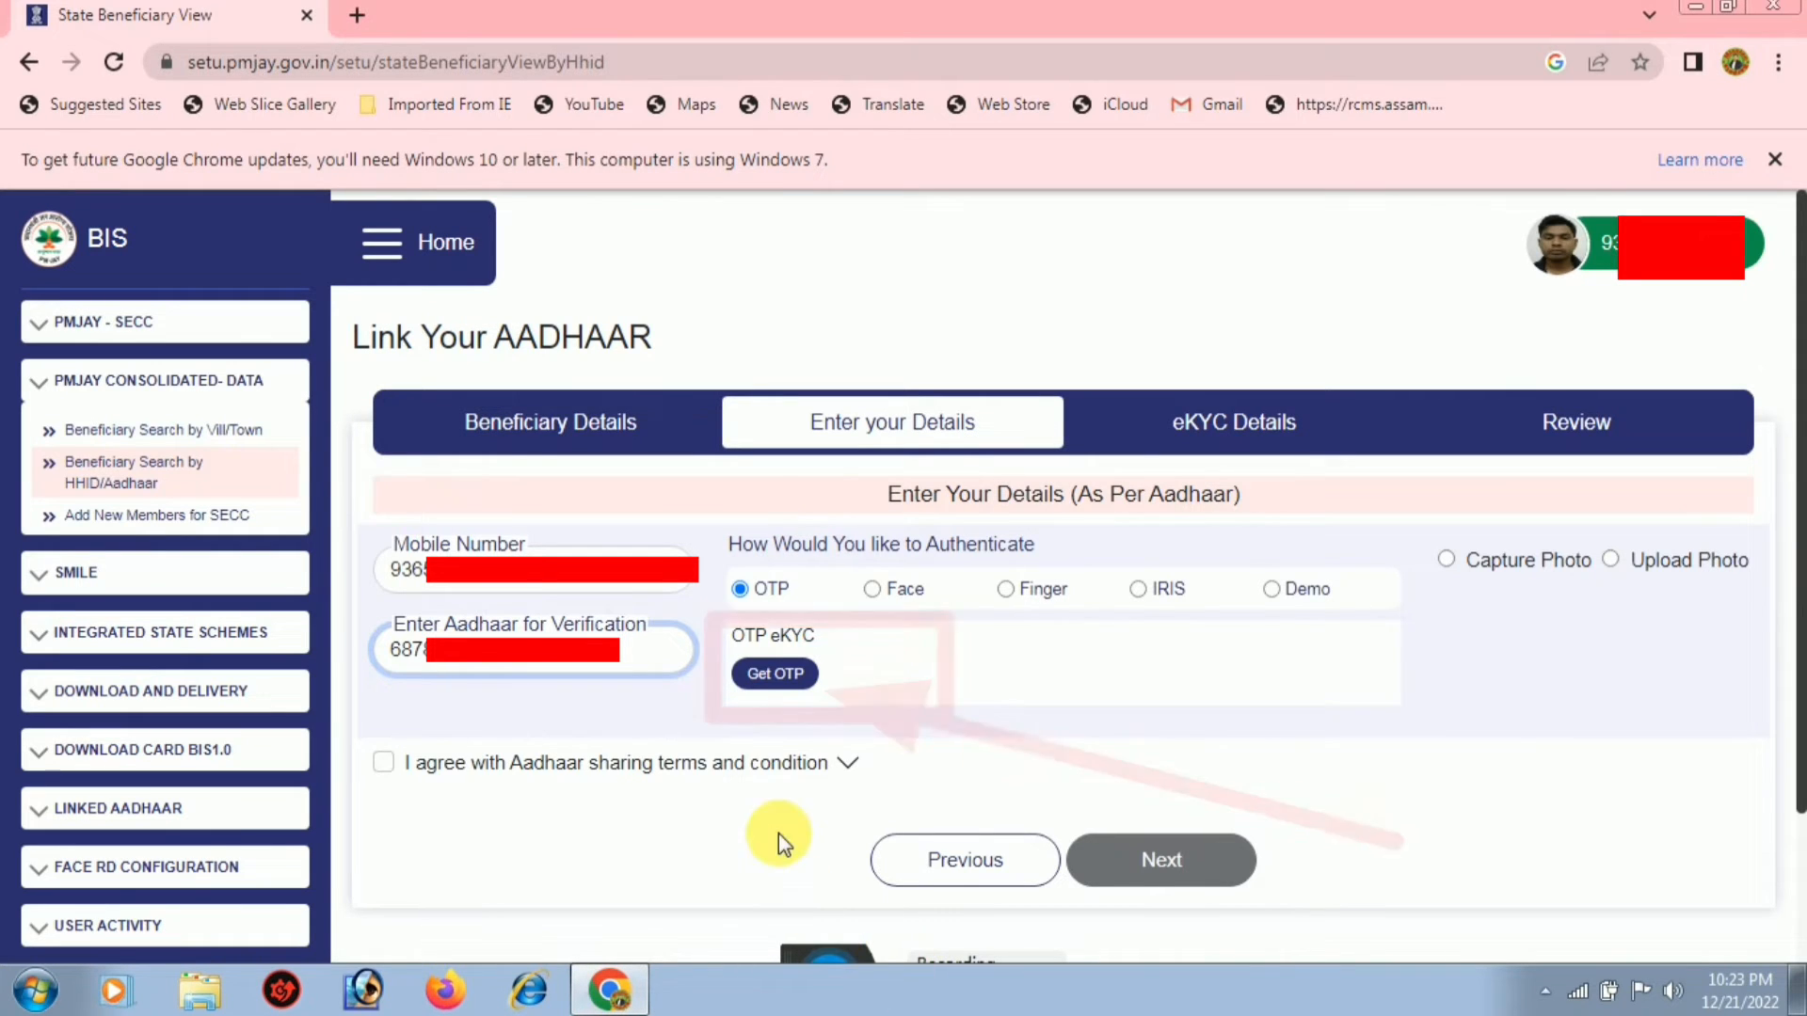
Verify the Aadhaar with the OTP sent to the registered mobile and accept the Aadhaar sharing terms
{"action": "left_click", "coordinate": [774, 685]}
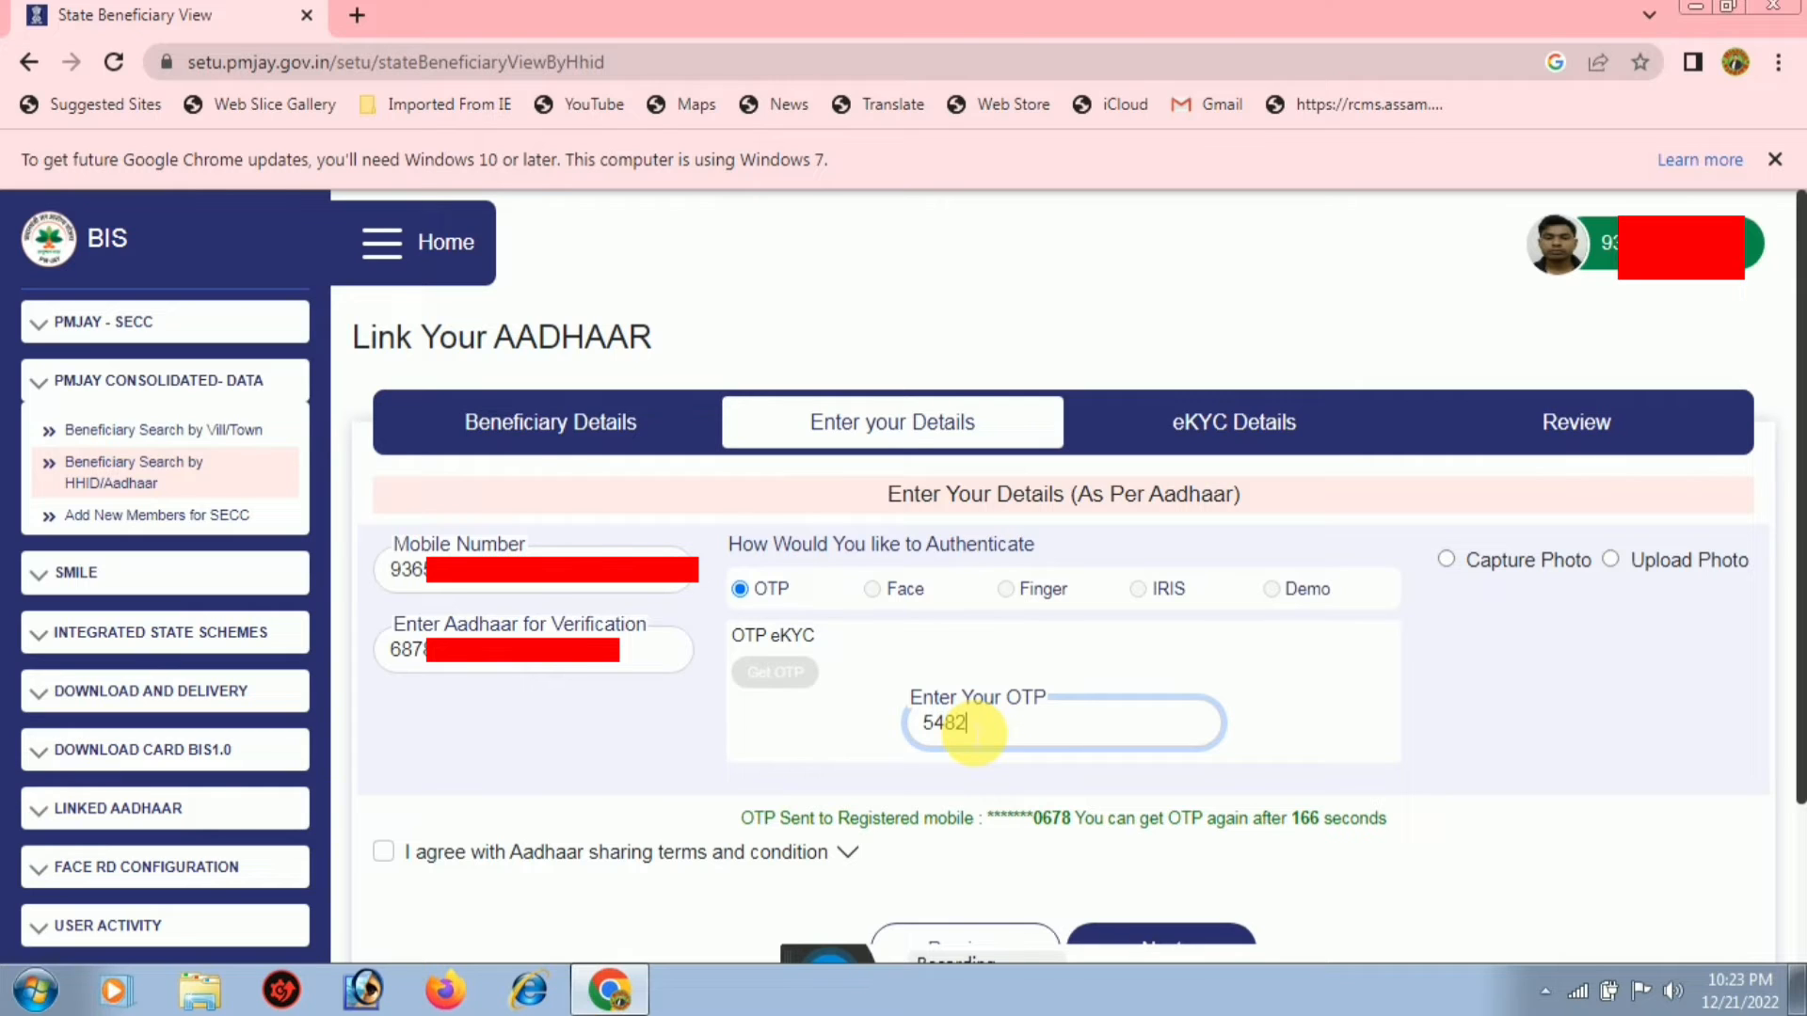
{"action": "type", "text": "0"}
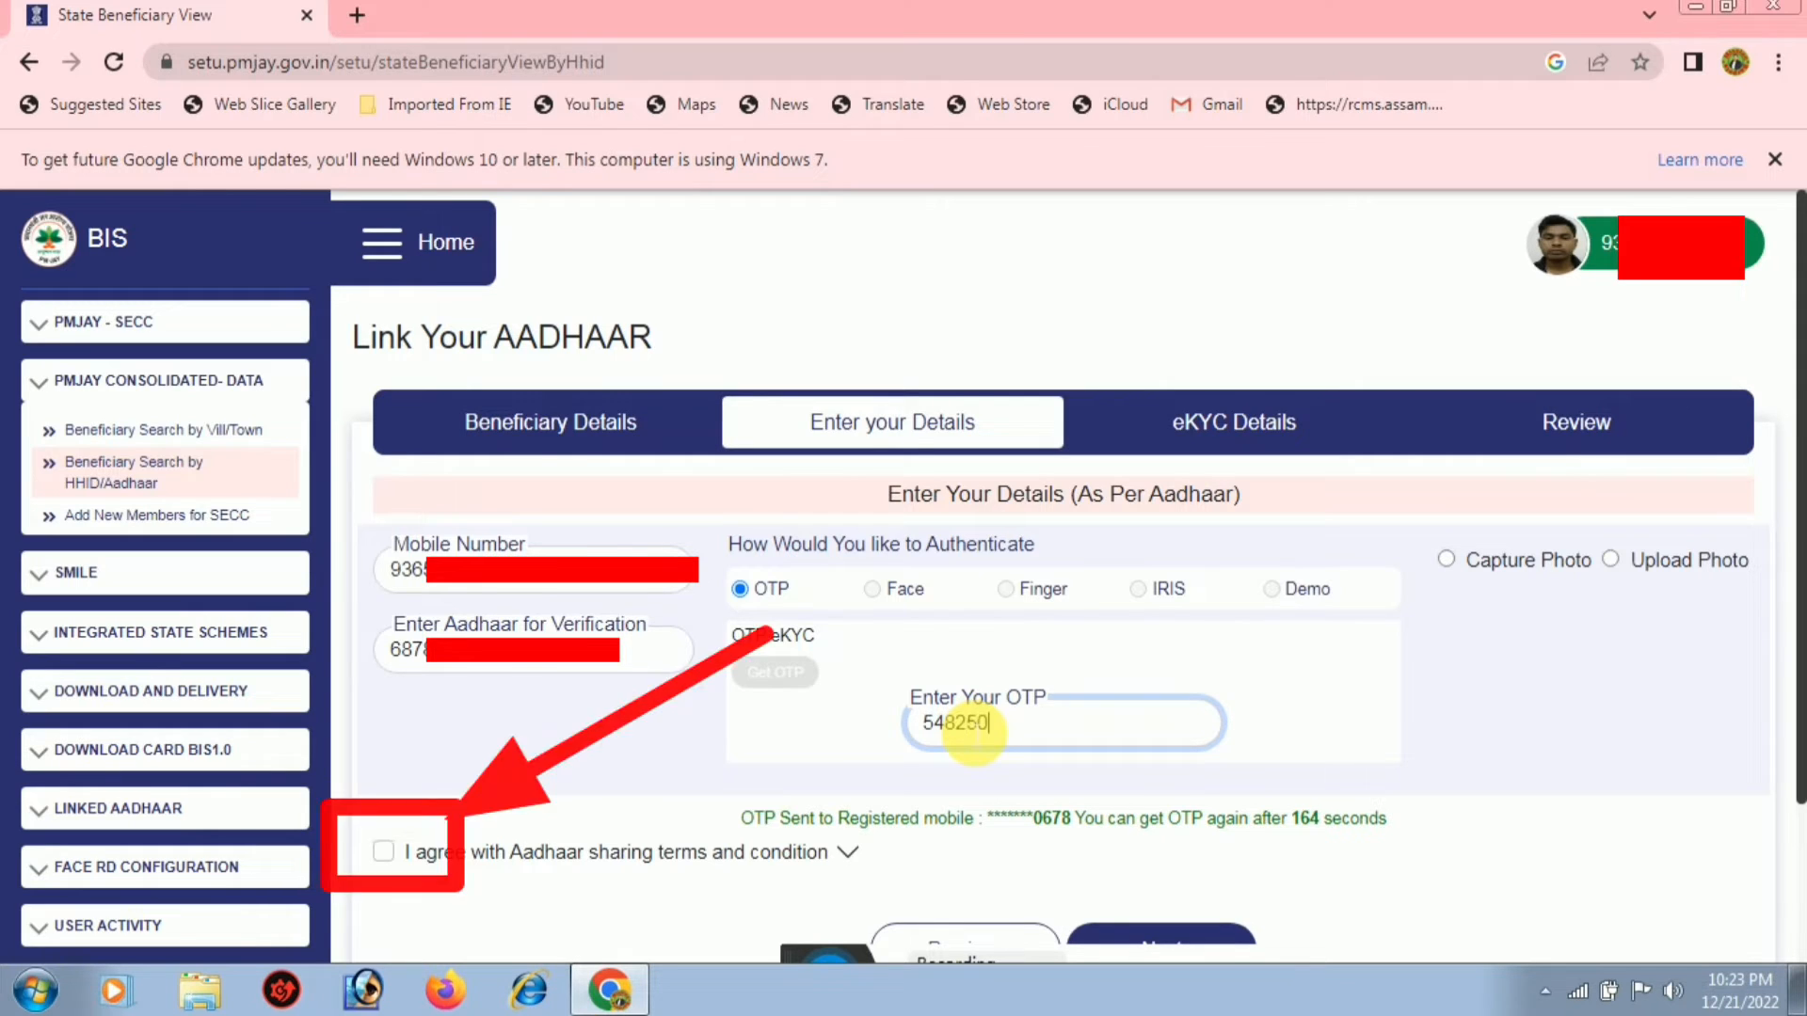
{"action": "left_click", "coordinate": [380, 852]}
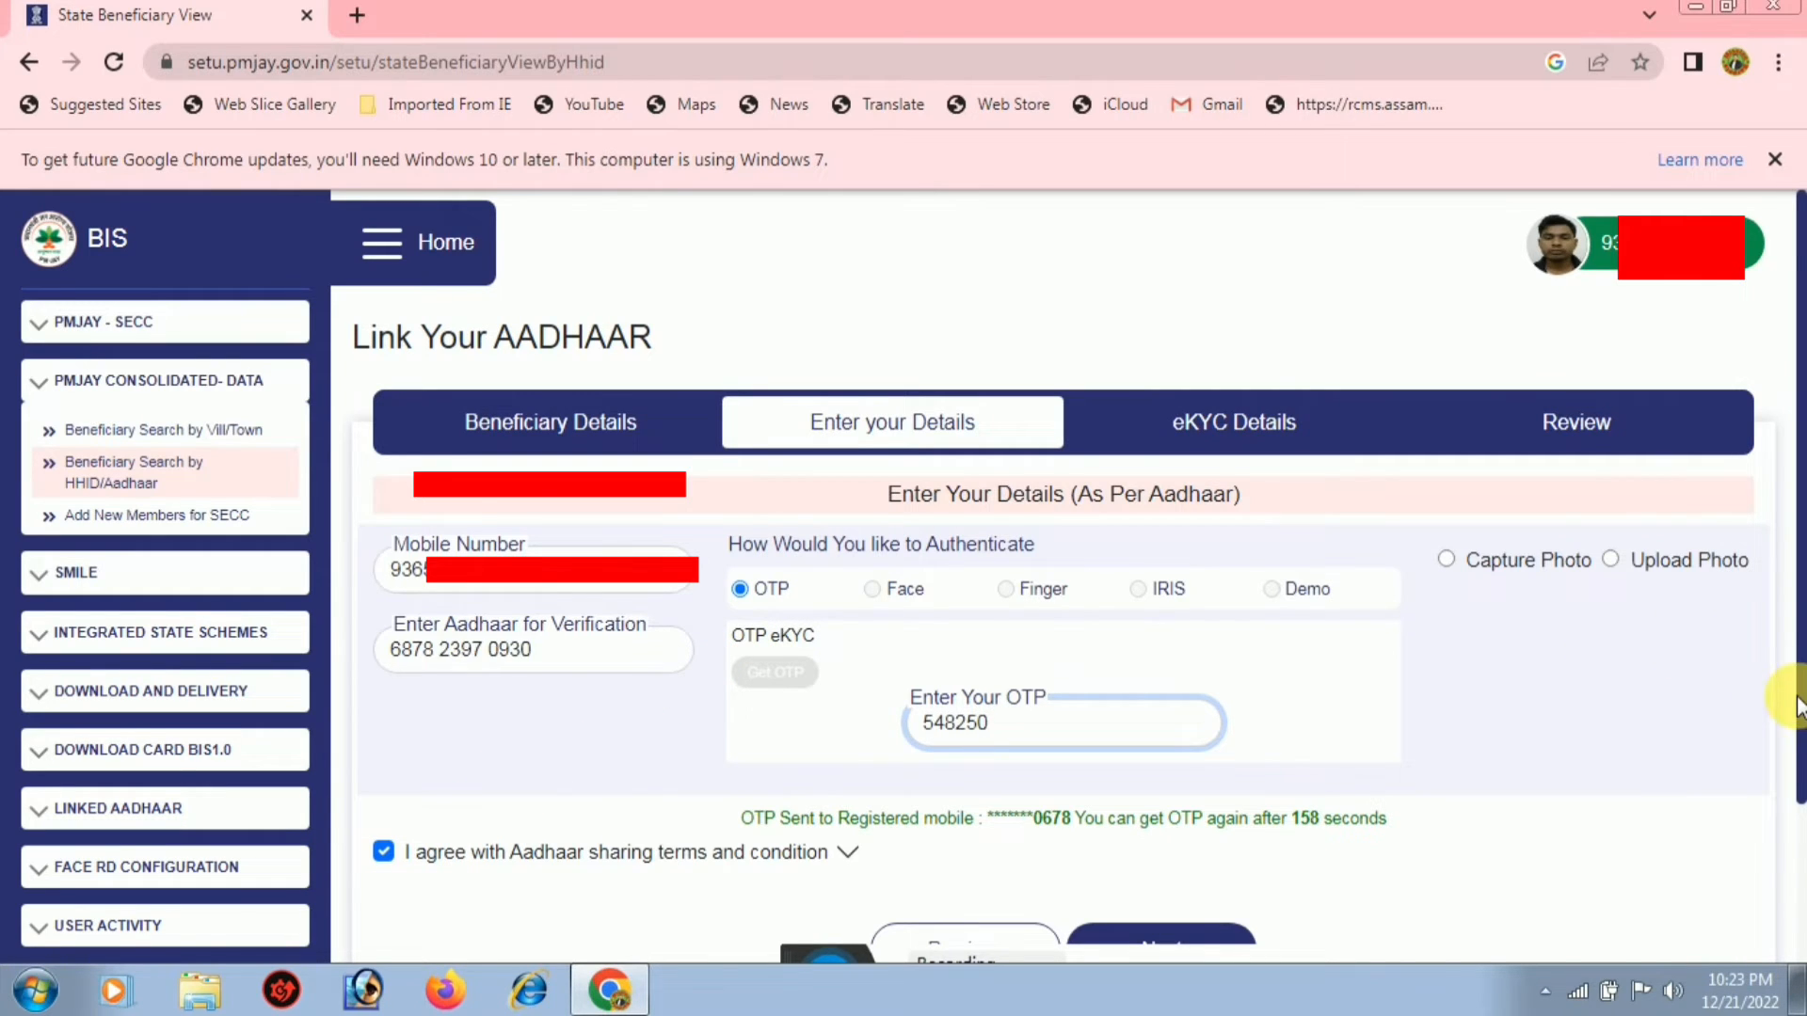
{"action": "scroll", "coordinate": [1789, 697], "scroll_direction": "down", "scroll_amount": 1}
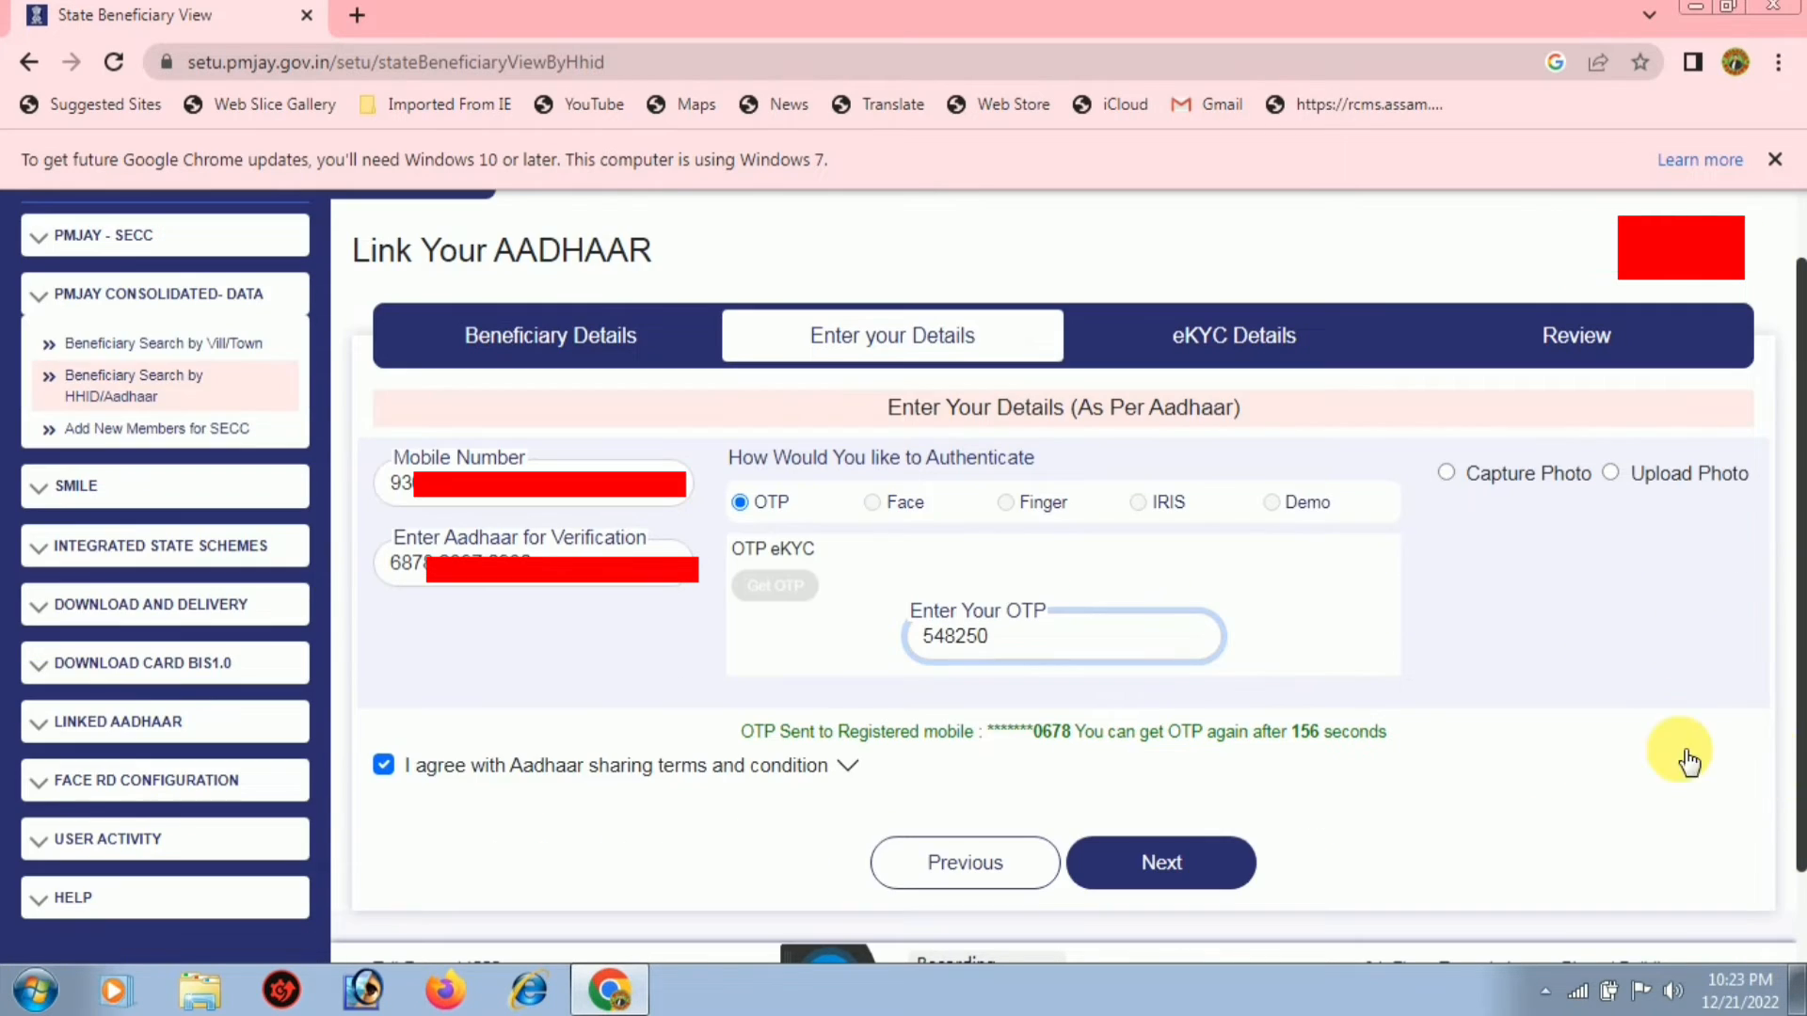
{"action": "left_click", "coordinate": [1162, 862]}
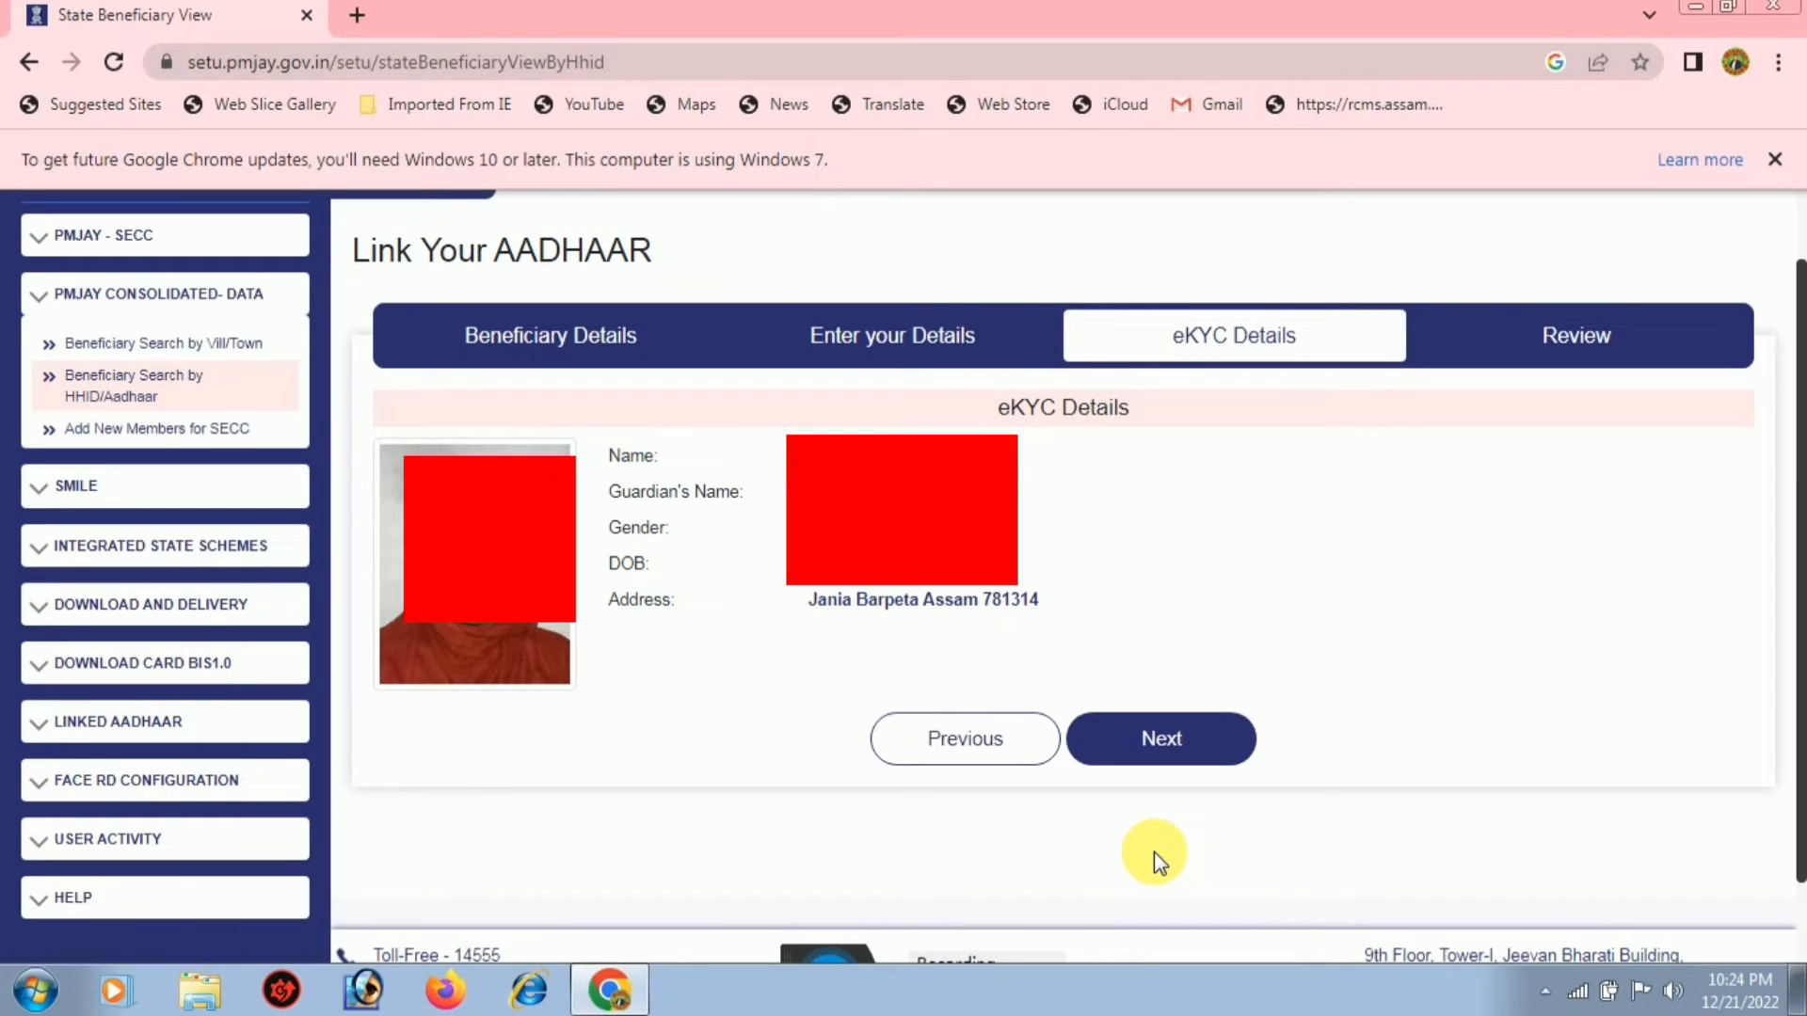
Continue from the fetched eKYC details to the Review step
{"action": "left_click", "coordinate": [1165, 742]}
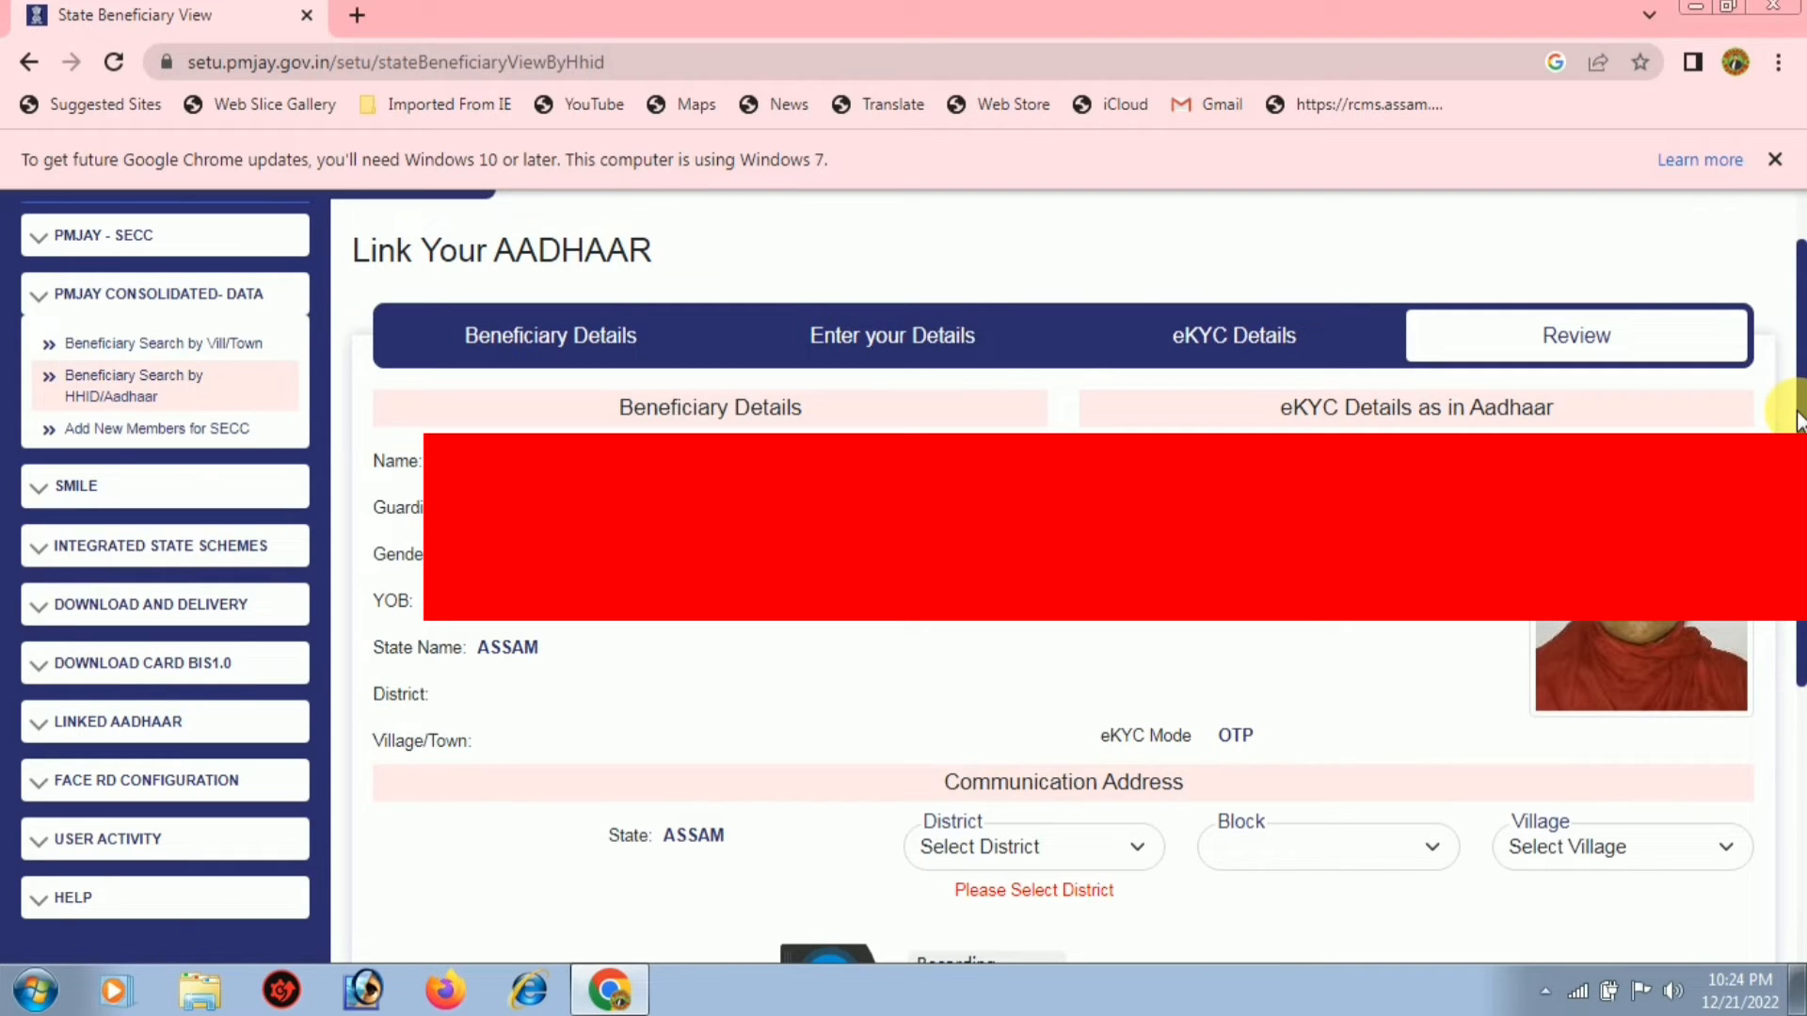
{"action": "scroll", "coordinate": [1183, 616], "scroll_direction": "down", "scroll_amount": 2}
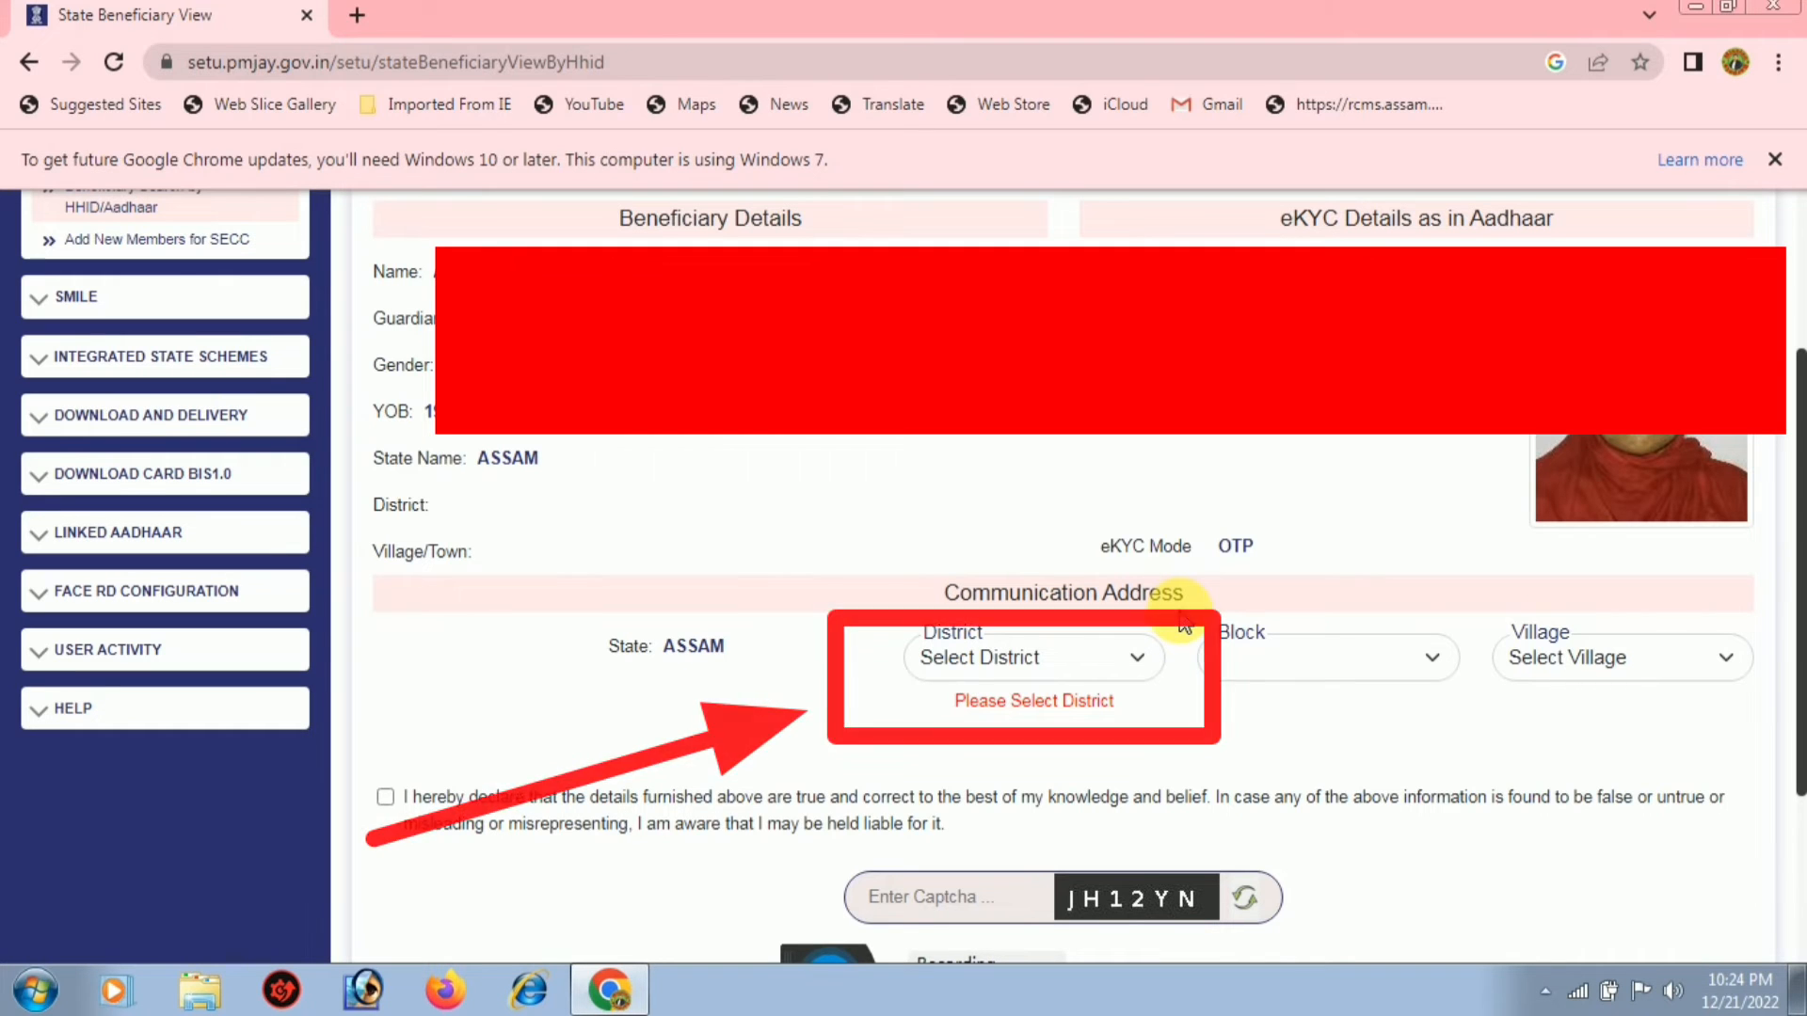
{"action": "left_click", "coordinate": [1069, 657]}
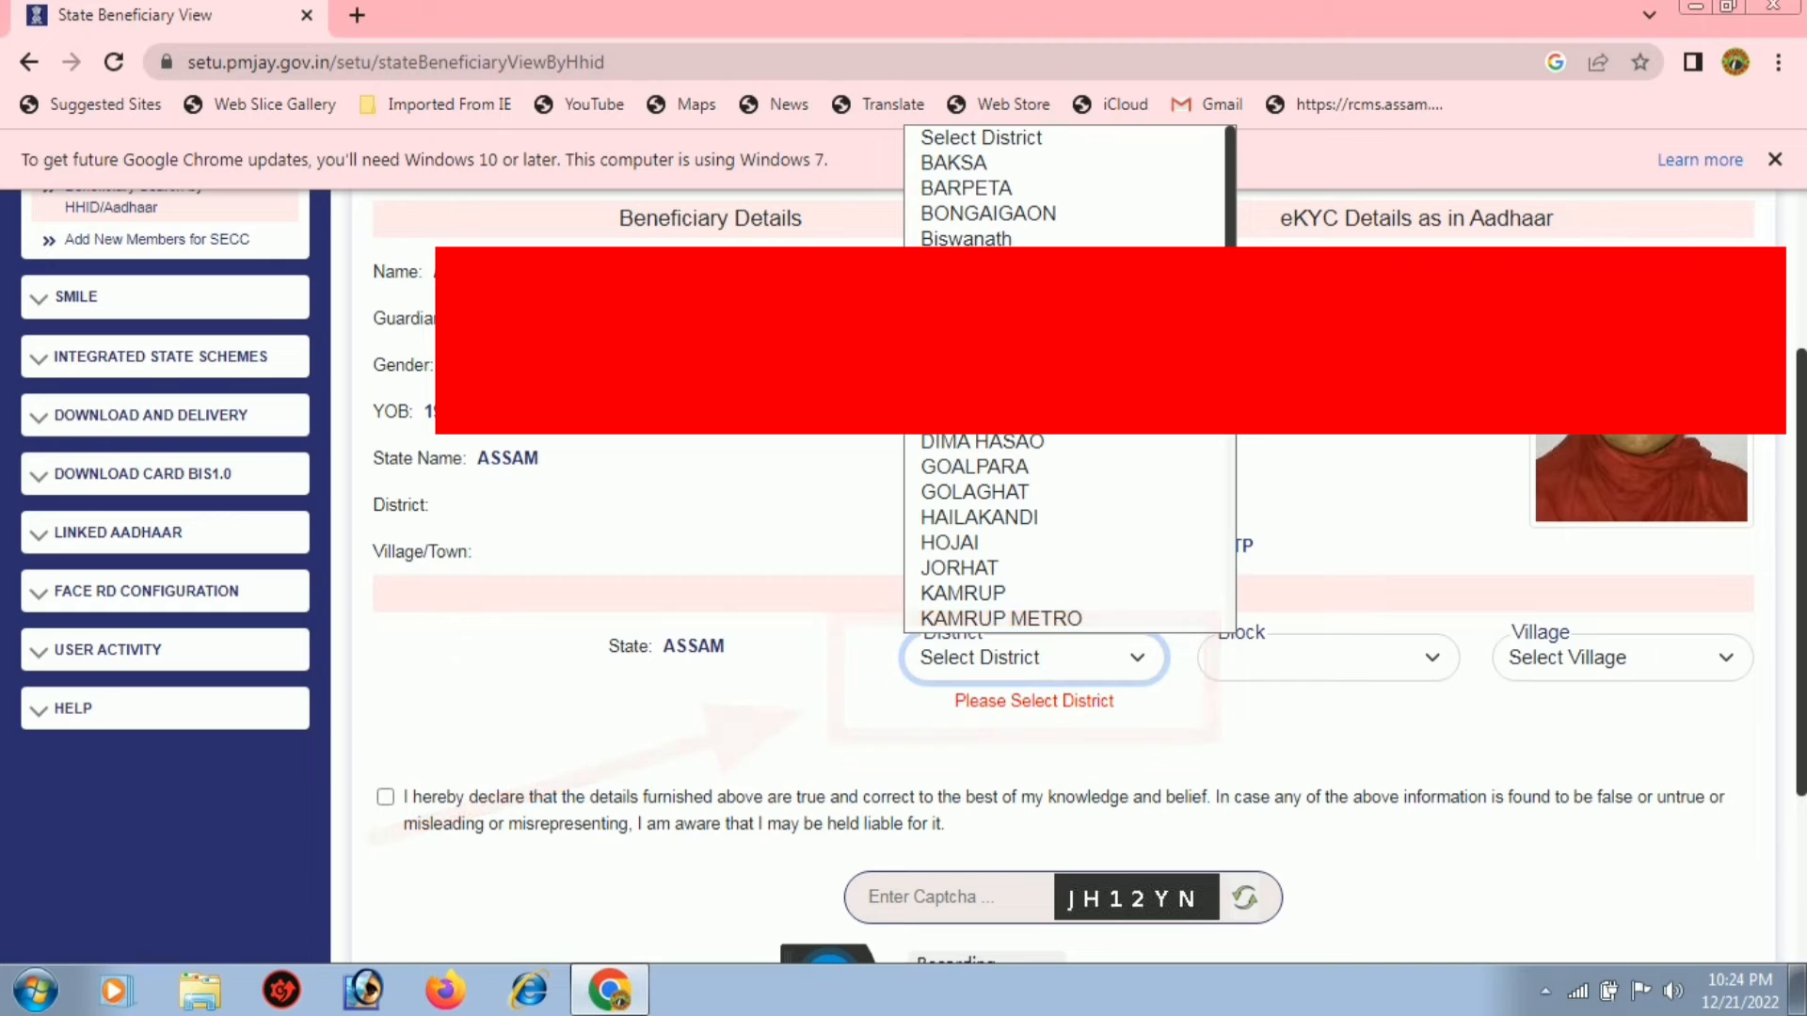
{"action": "left_click", "coordinate": [1013, 188]}
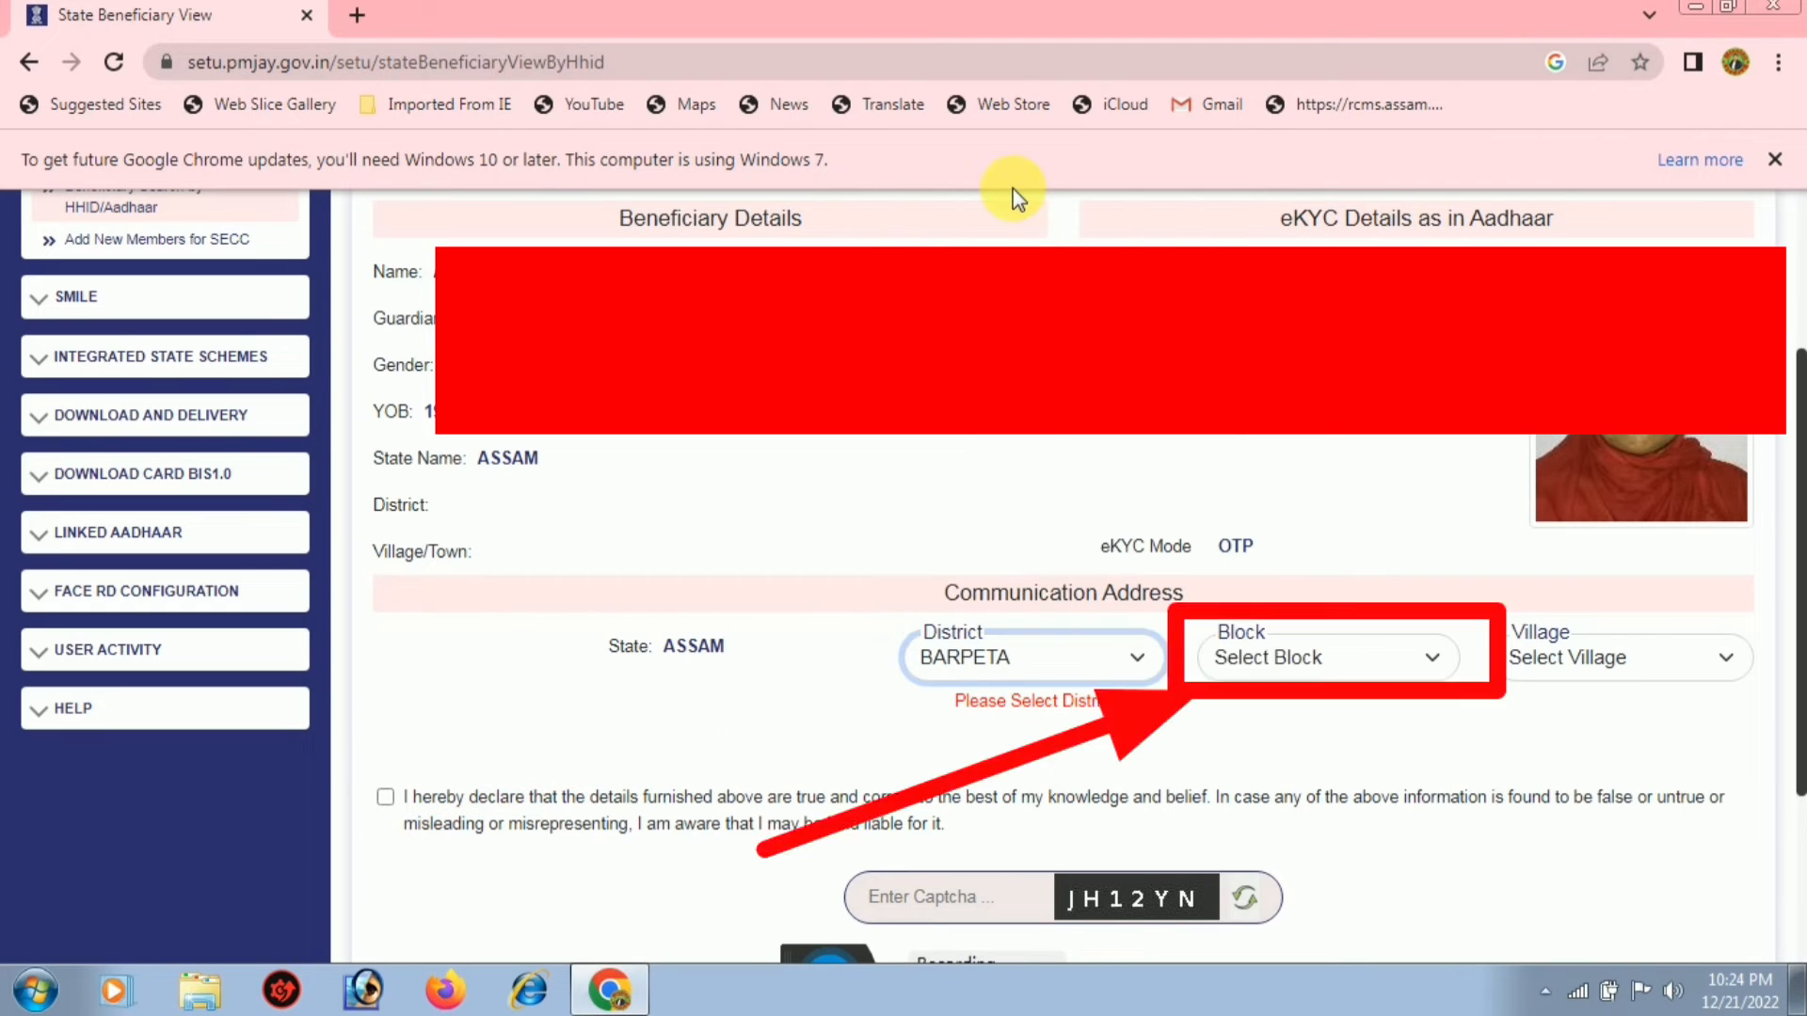
{"action": "left_click", "coordinate": [1298, 658]}
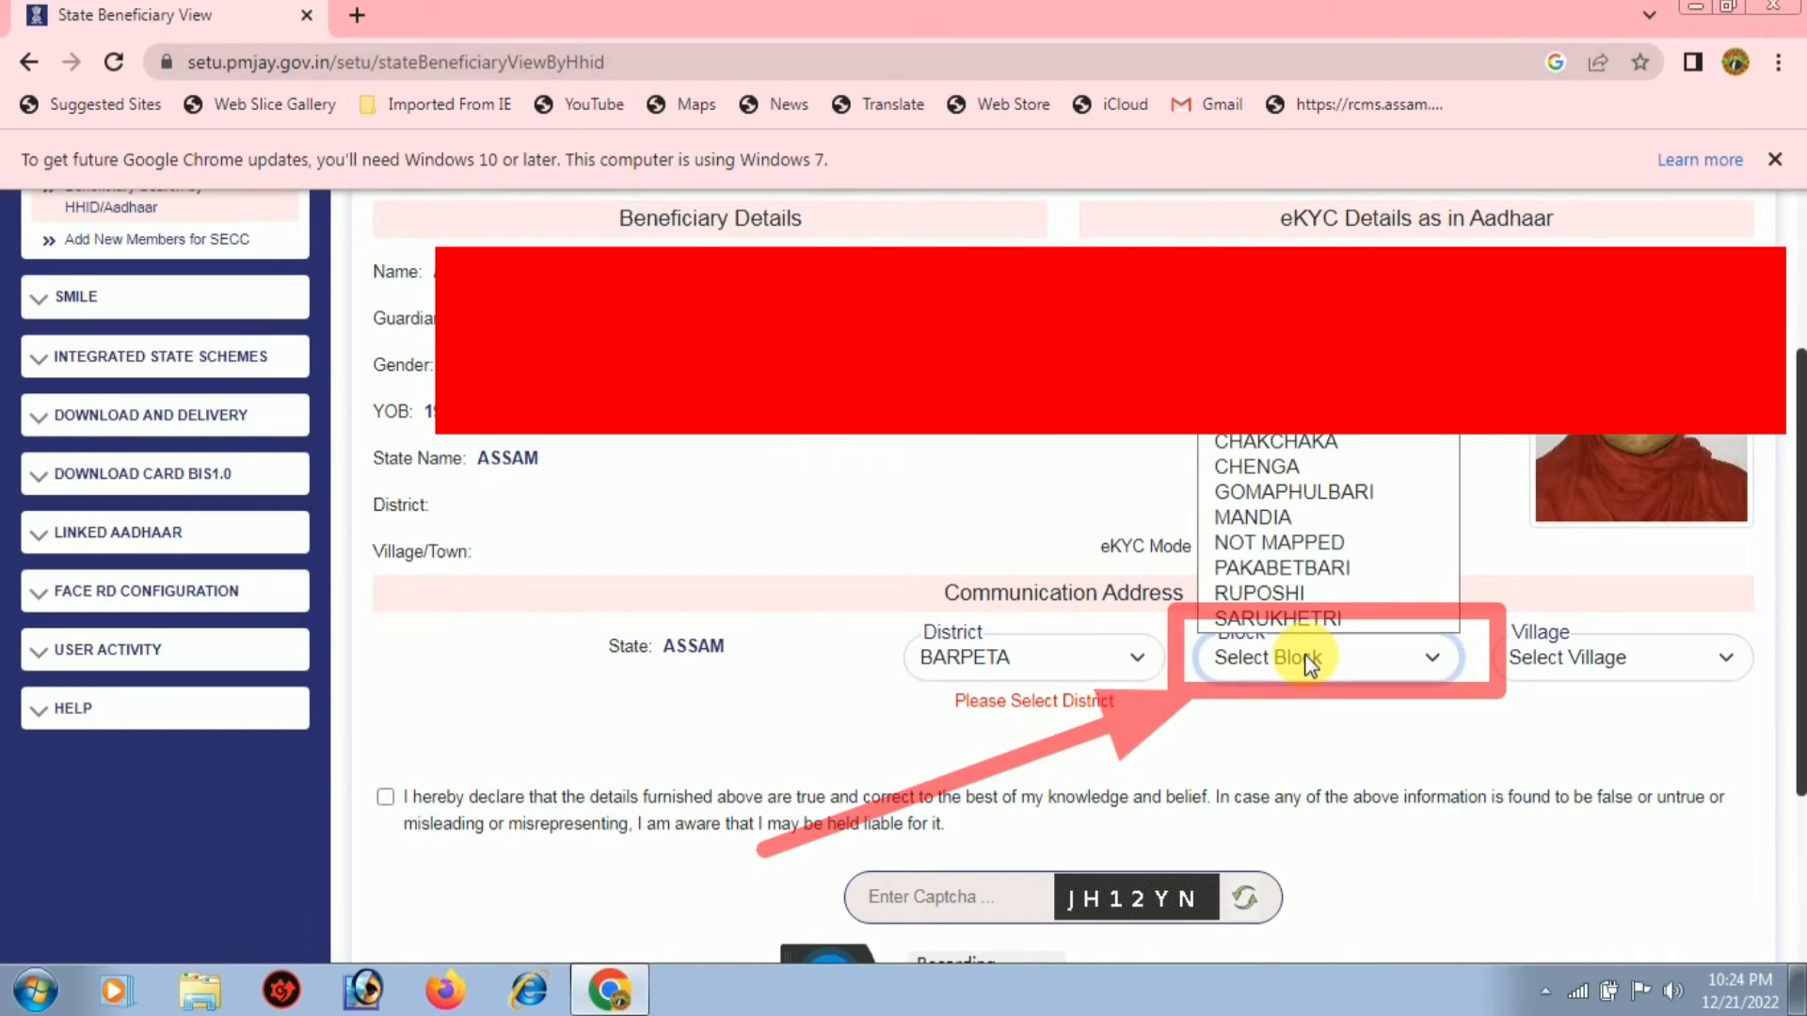
{"action": "left_click", "coordinate": [1286, 518]}
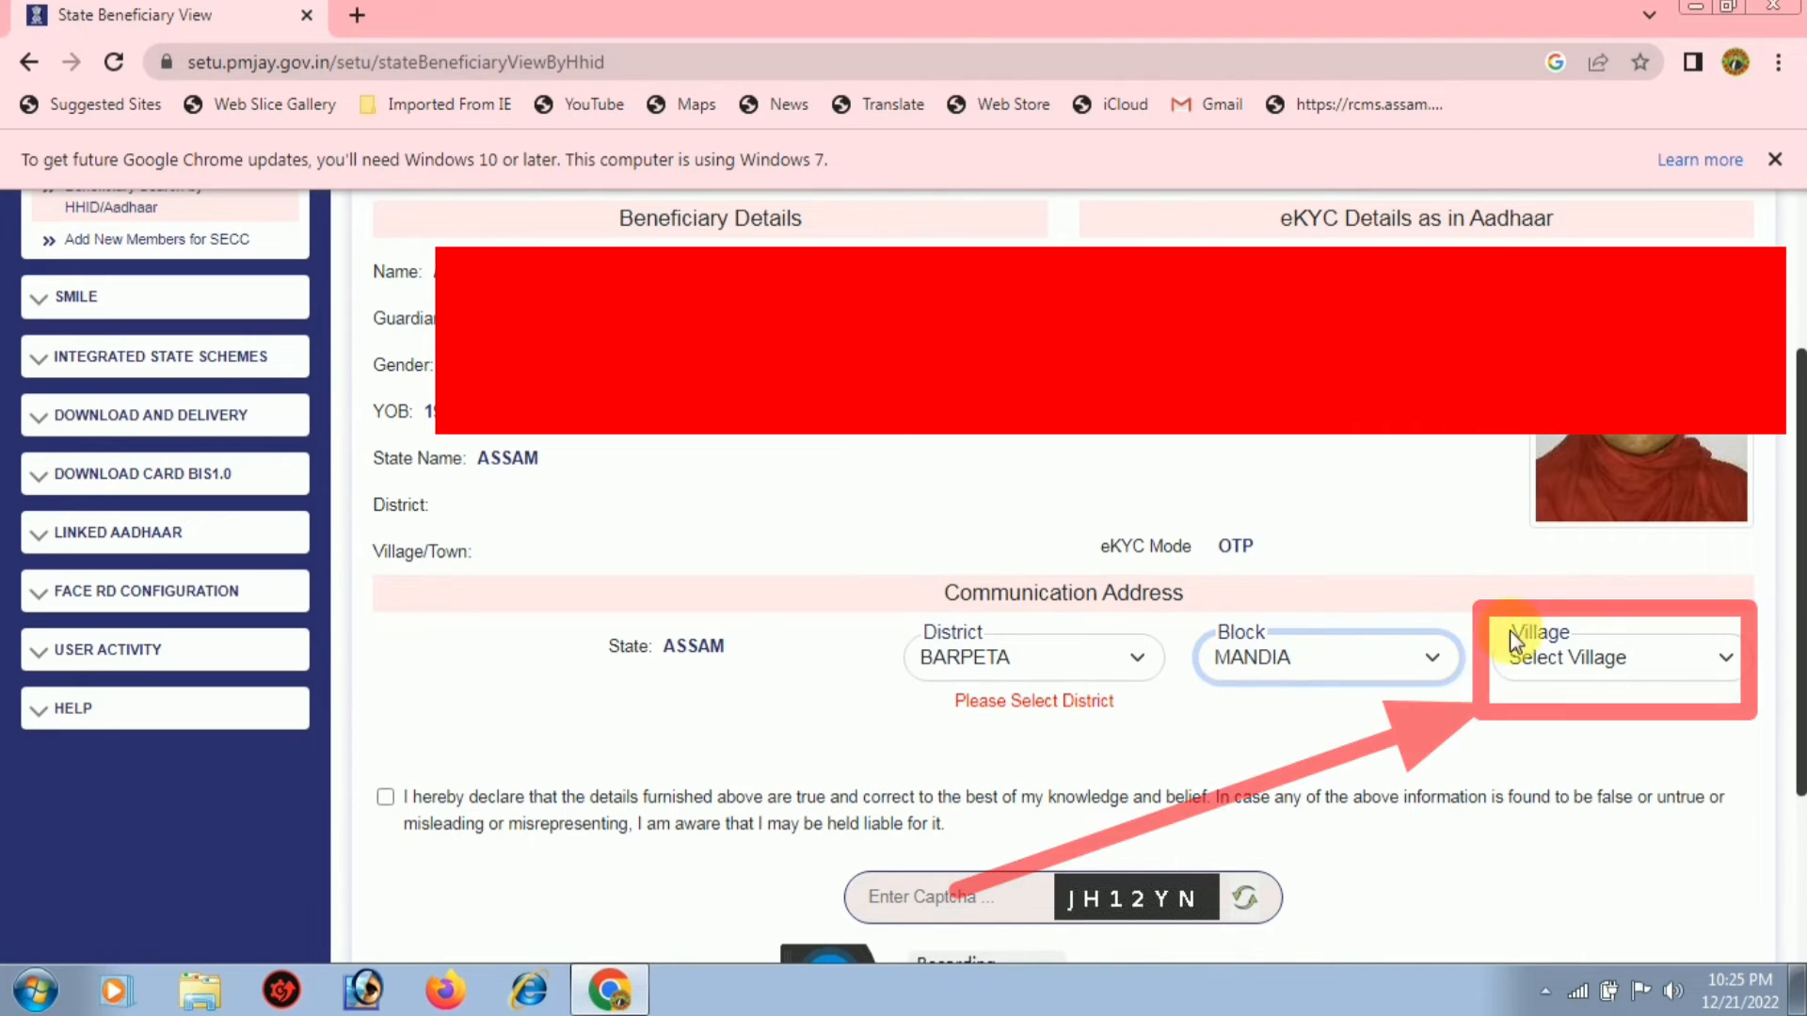
{"action": "left_click", "coordinate": [1590, 664]}
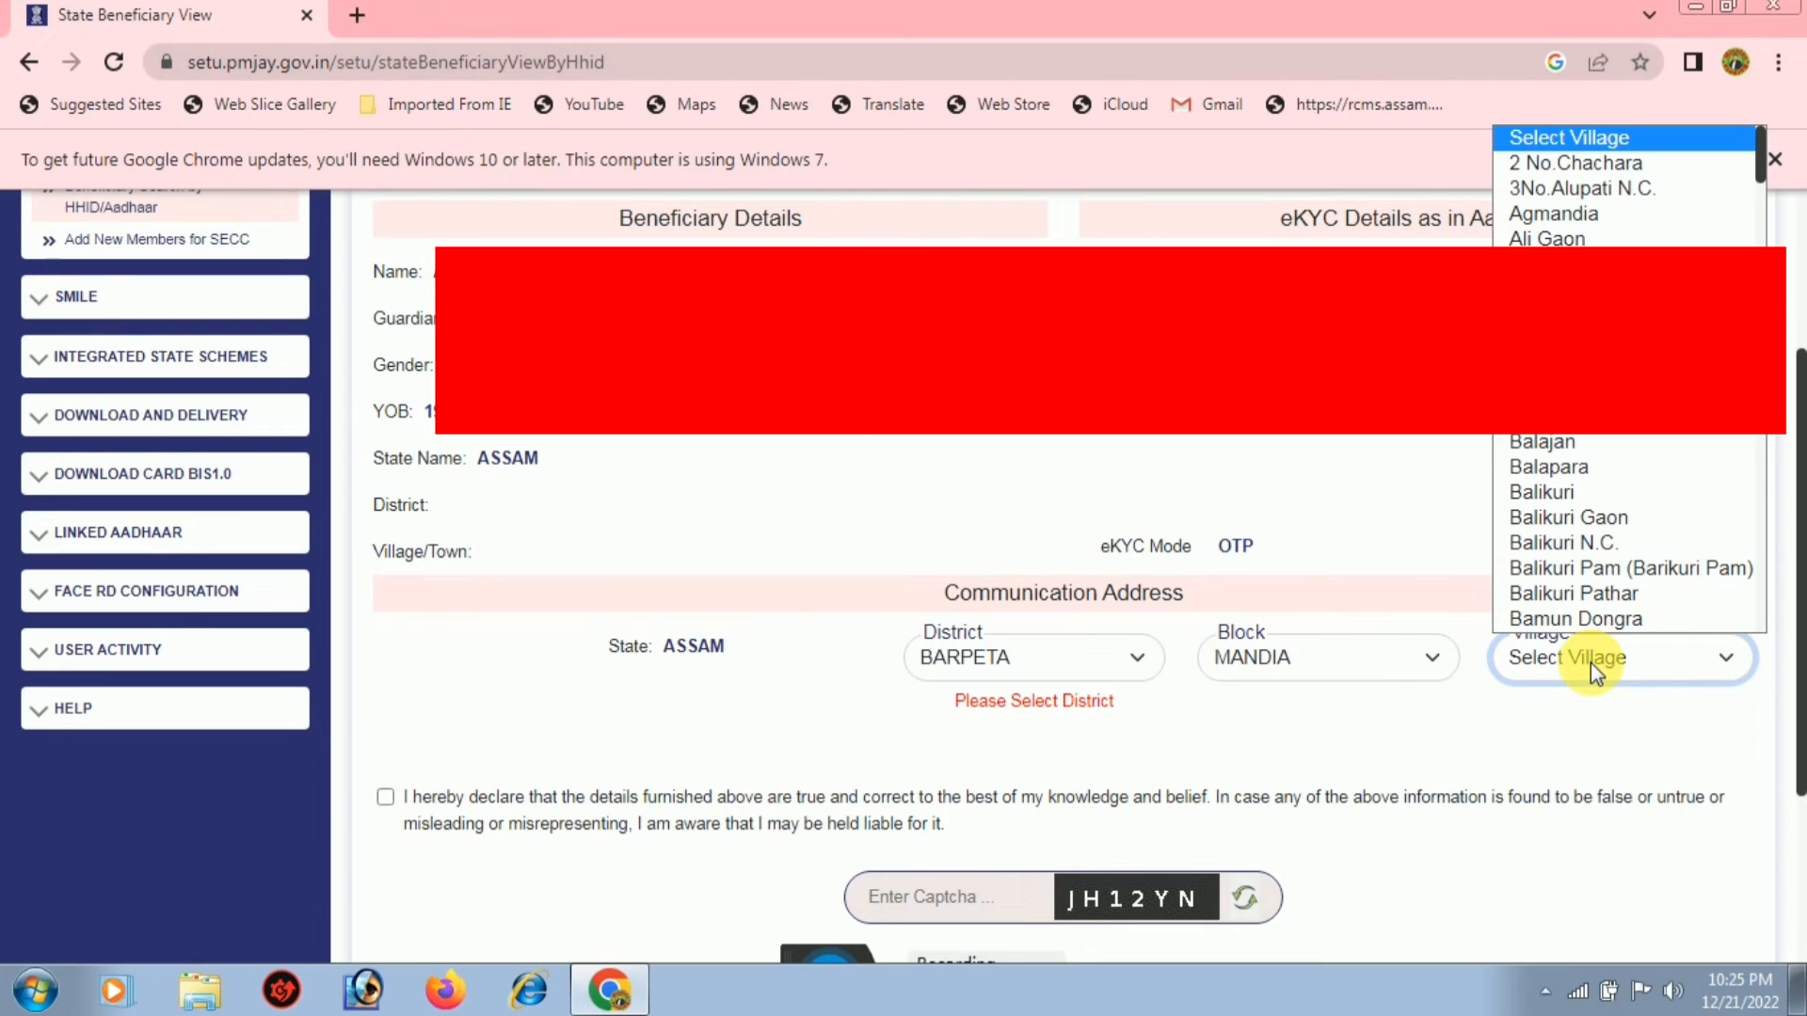
{"action": "key", "text": "b"}
{"action": "key", "text": "Down"}
{"action": "key", "text": "Down"}
{"action": "key", "text": "Down"}
{"action": "key", "text": "Down"}
{"action": "key", "text": "Down"}
{"action": "key", "text": "Down"}
{"action": "key", "text": "Down"}
{"action": "key", "text": "Down"}
{"action": "key", "text": "Down"}
{"action": "key", "text": "Down"}
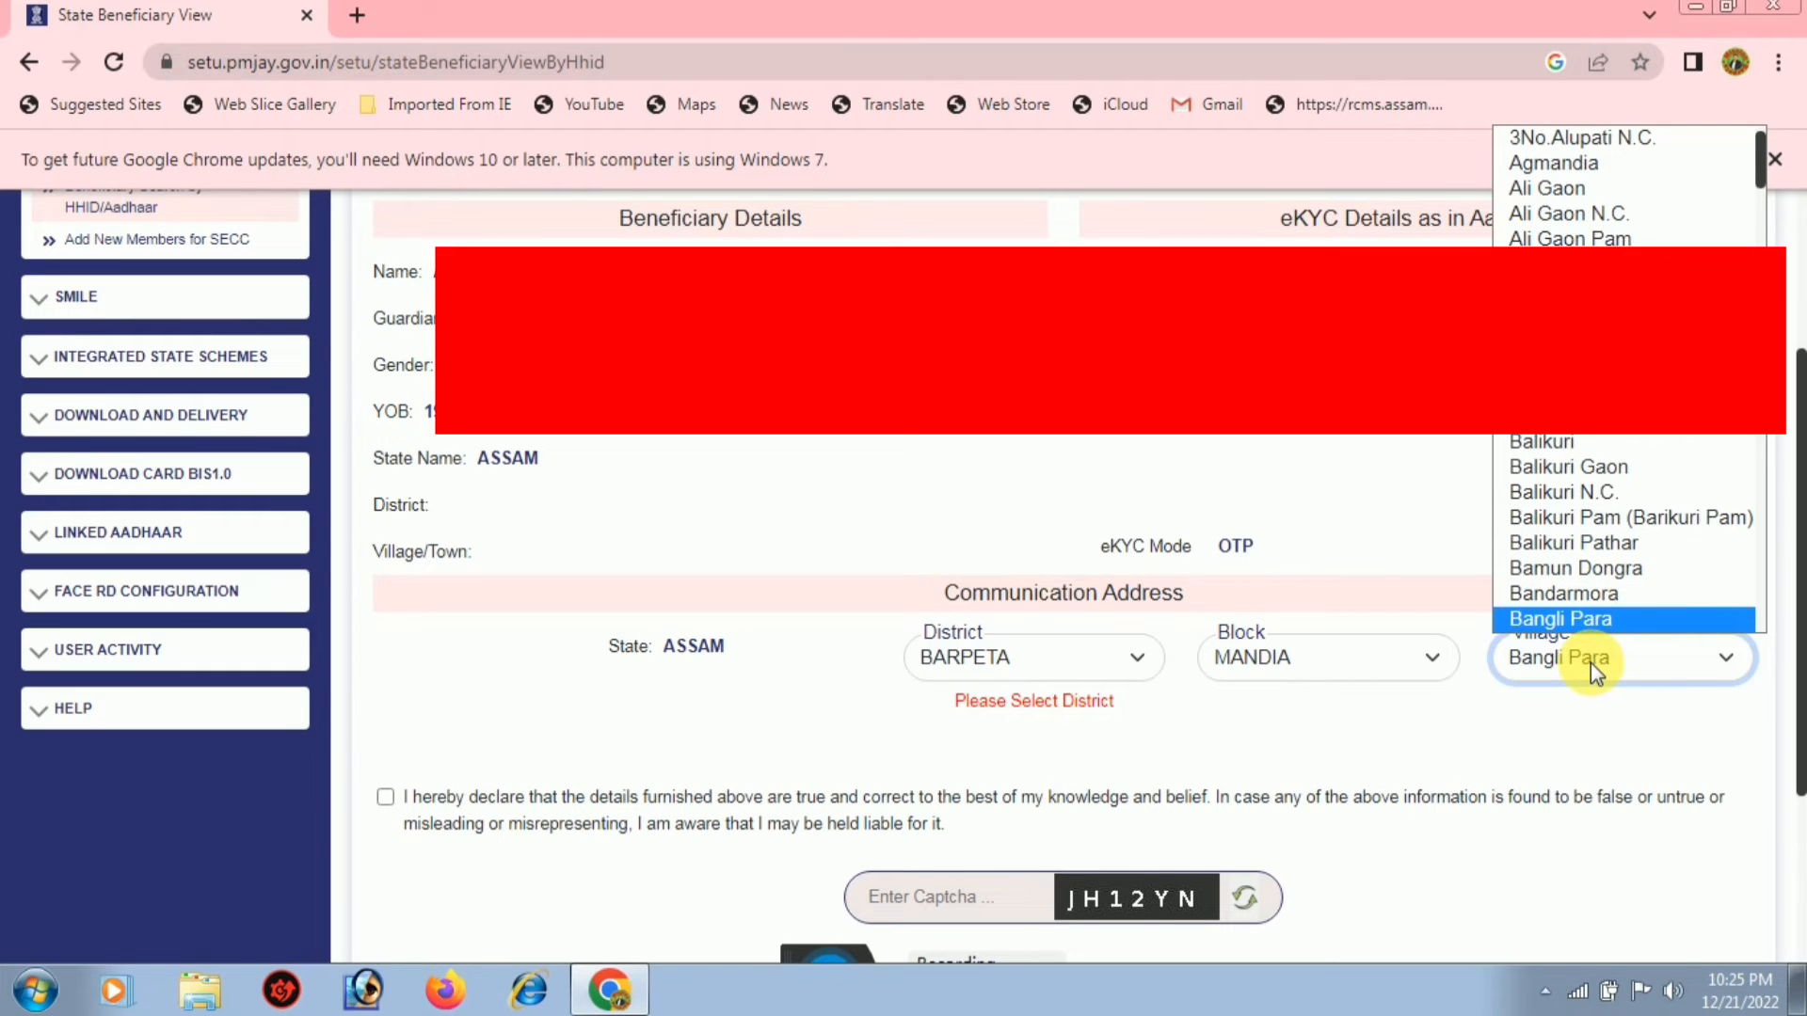
{"action": "key", "text": "Return"}
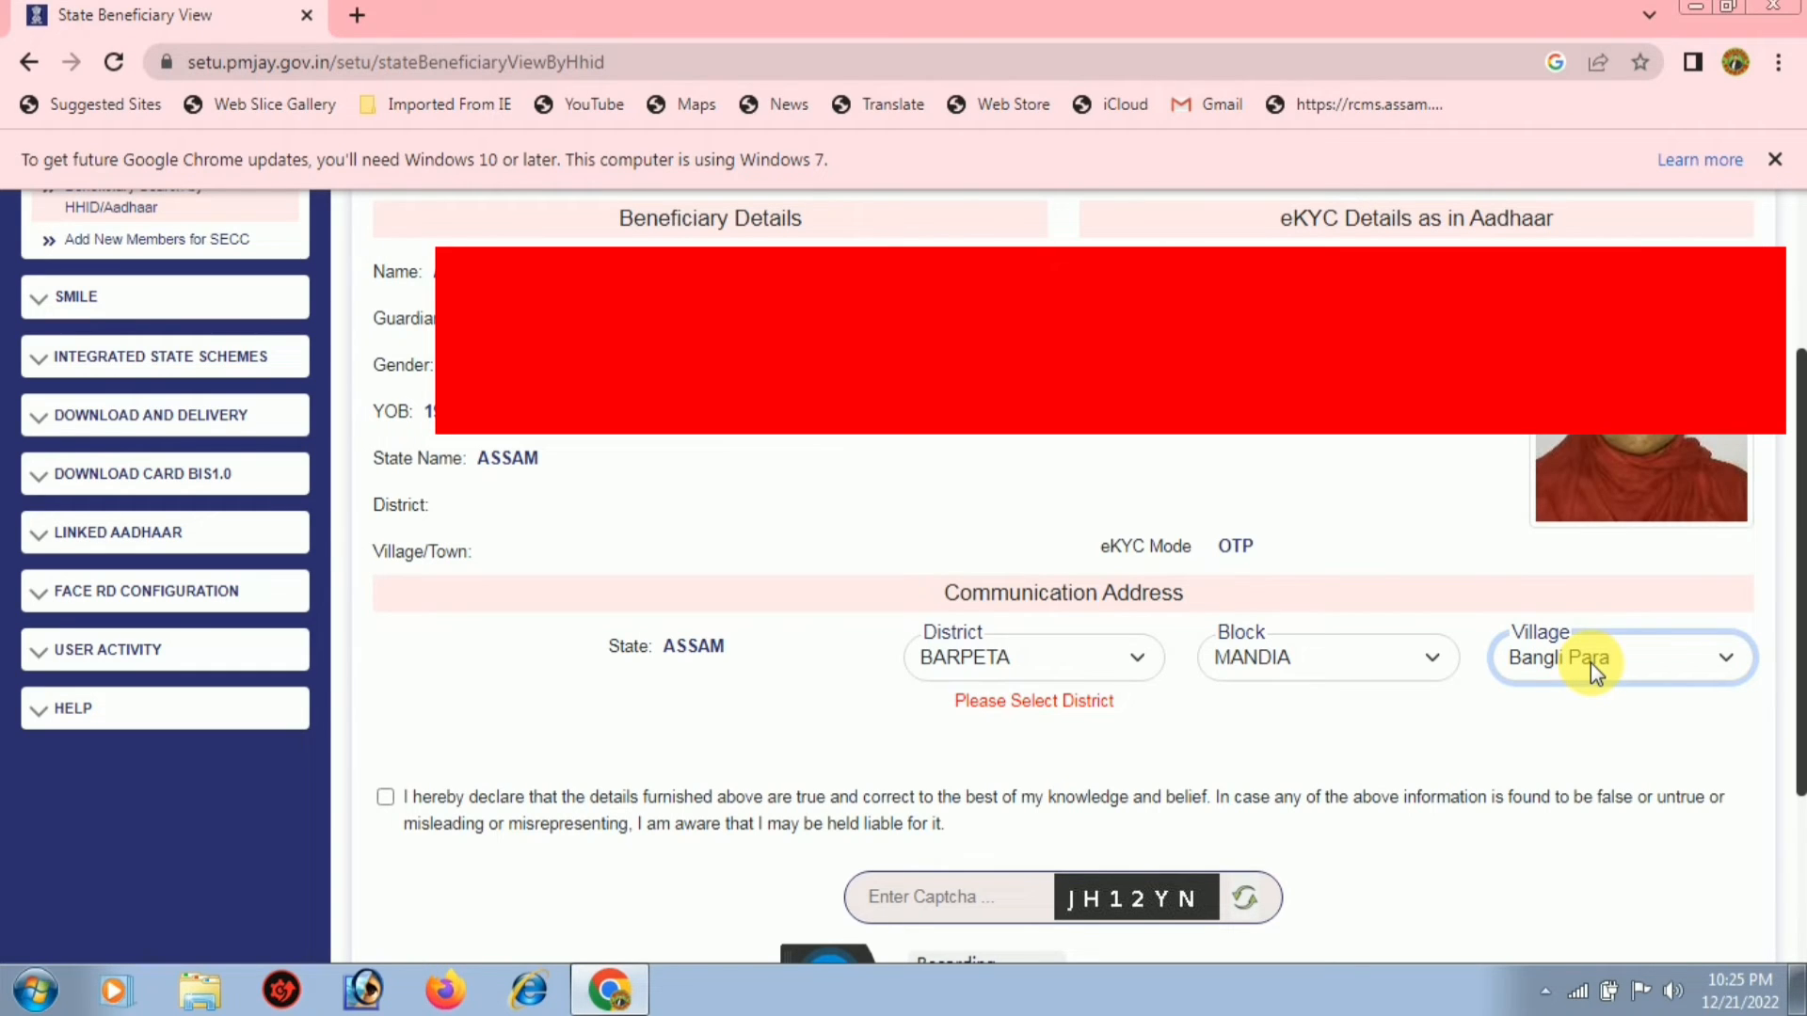
{"action": "left_click", "coordinate": [385, 798]}
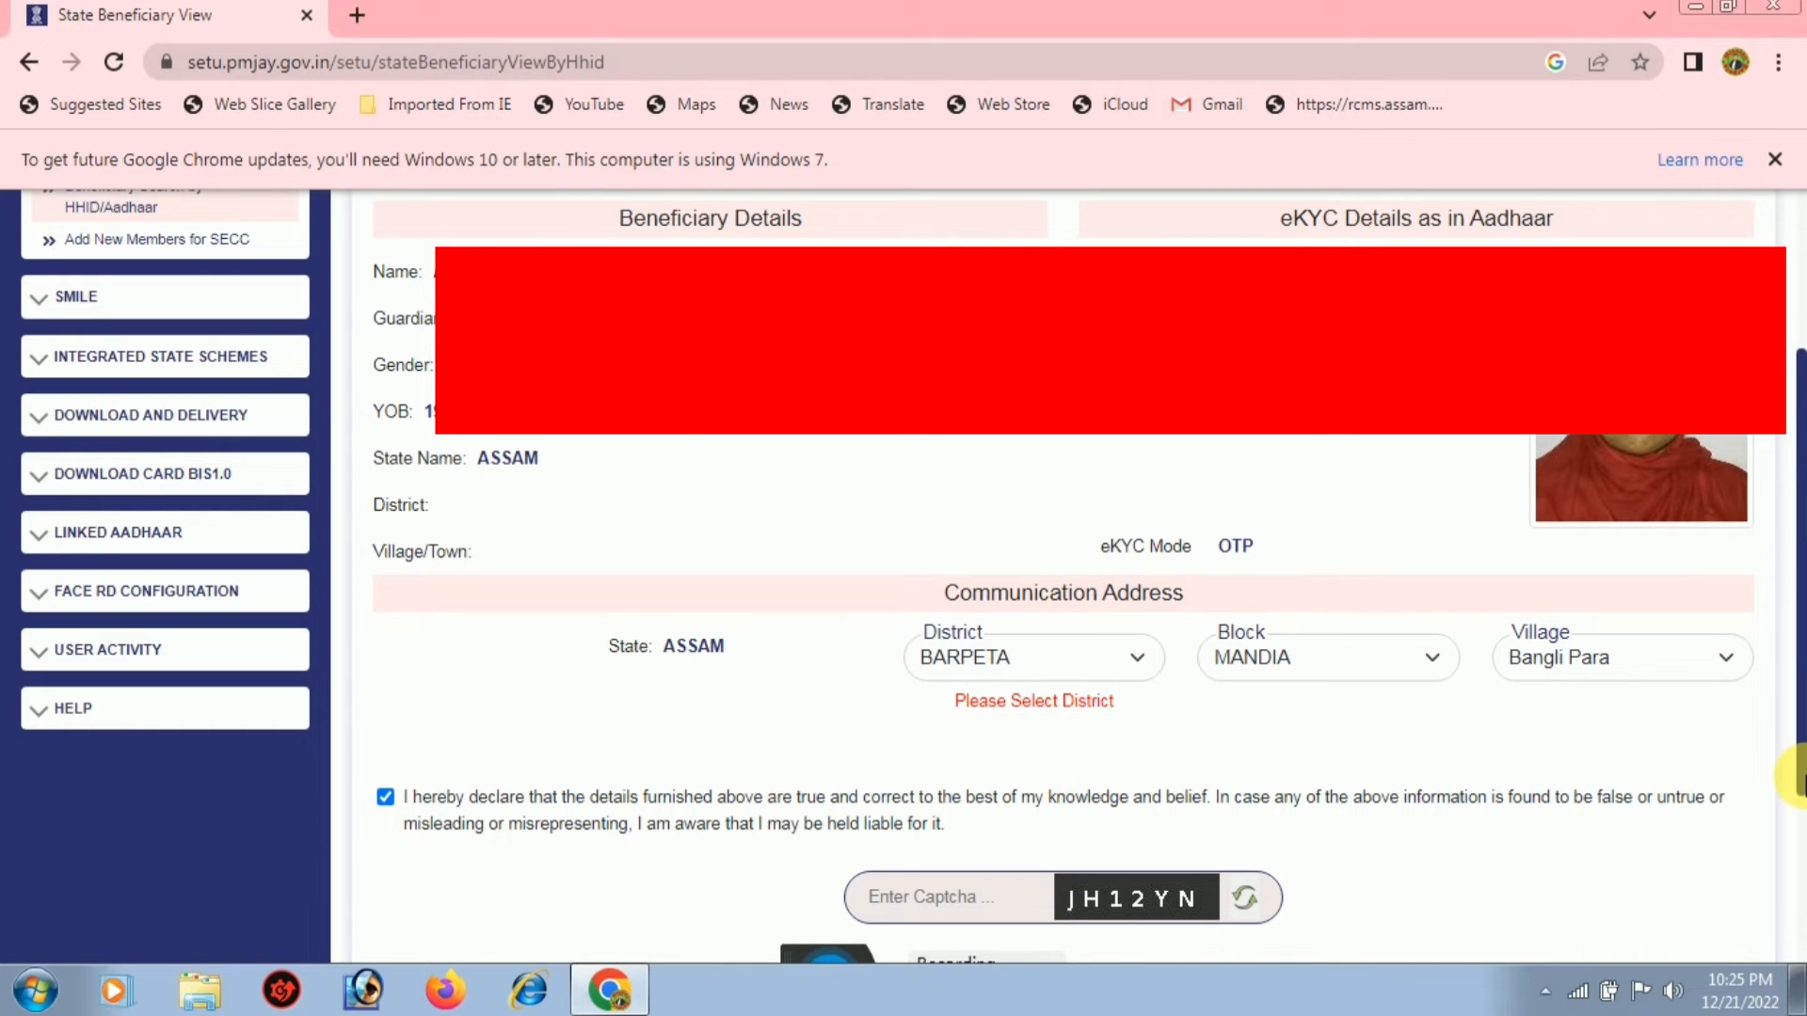
Enter the captcha, submit the Ayushman Card application, and select the returned reference ID
{"action": "left_click_drag", "start_coordinate": [1799, 779], "coordinate": [1798, 913]}
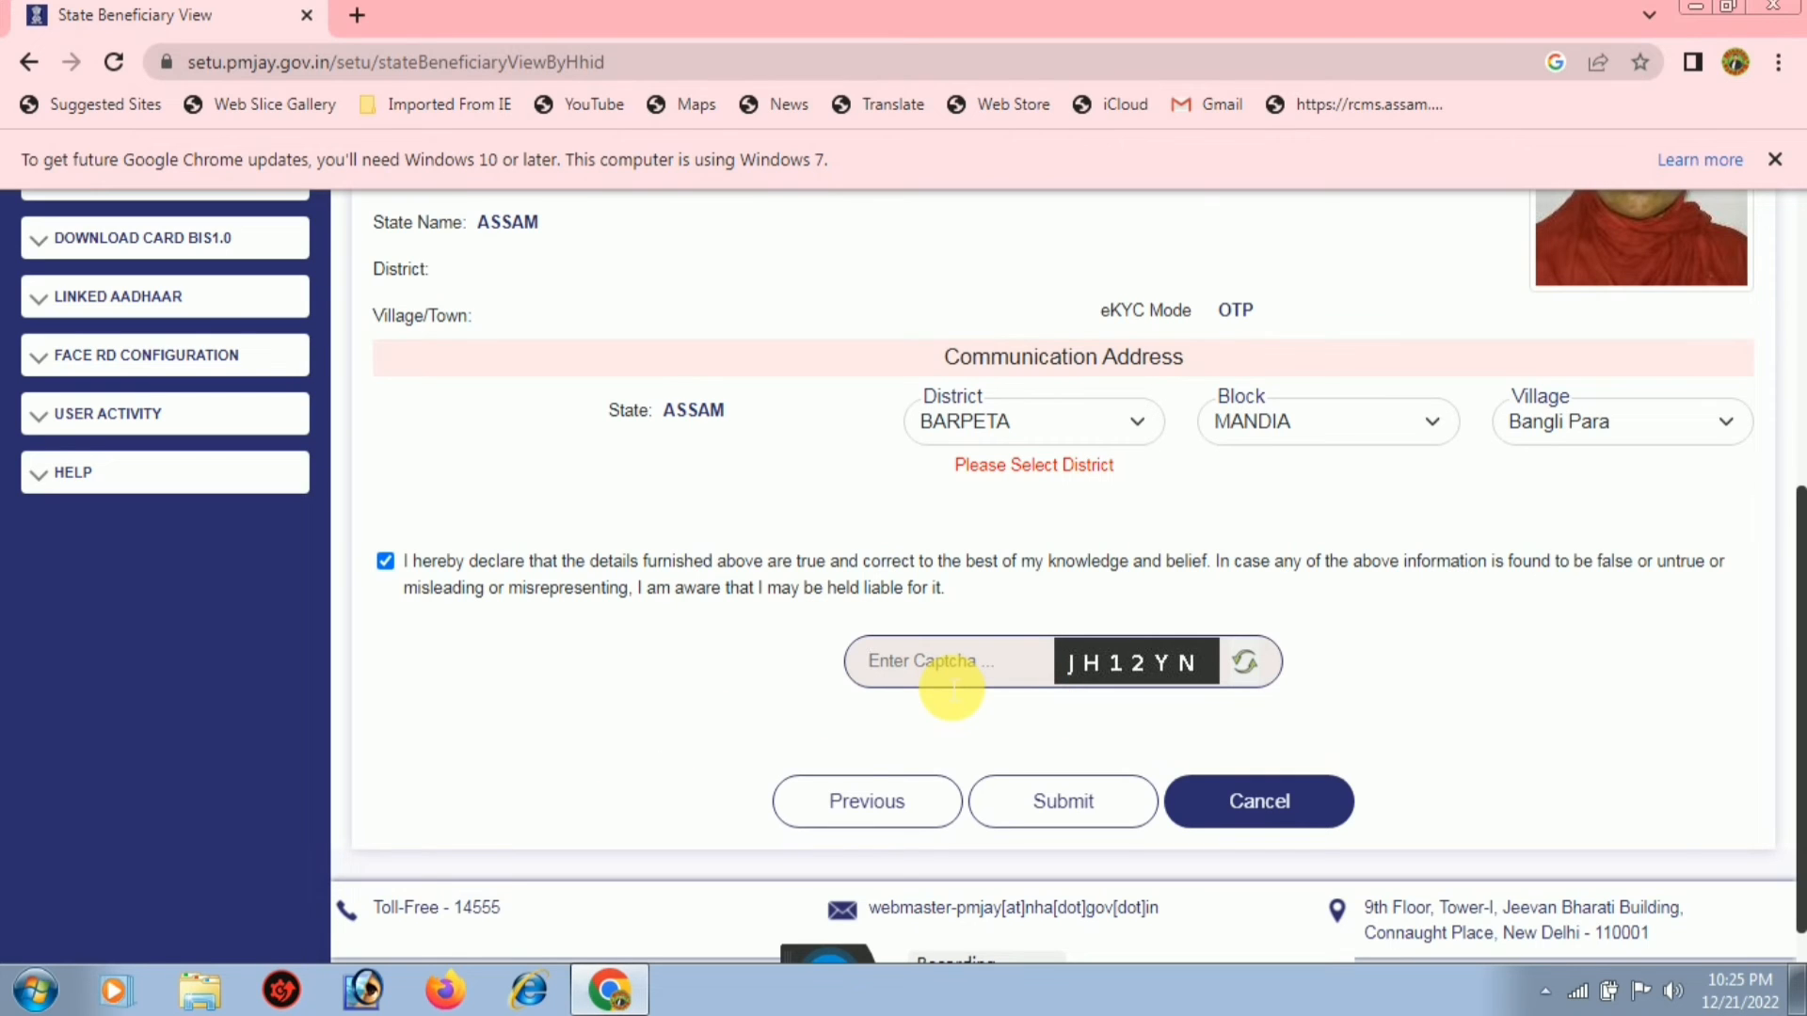
{"action": "type", "text": "JH12"}
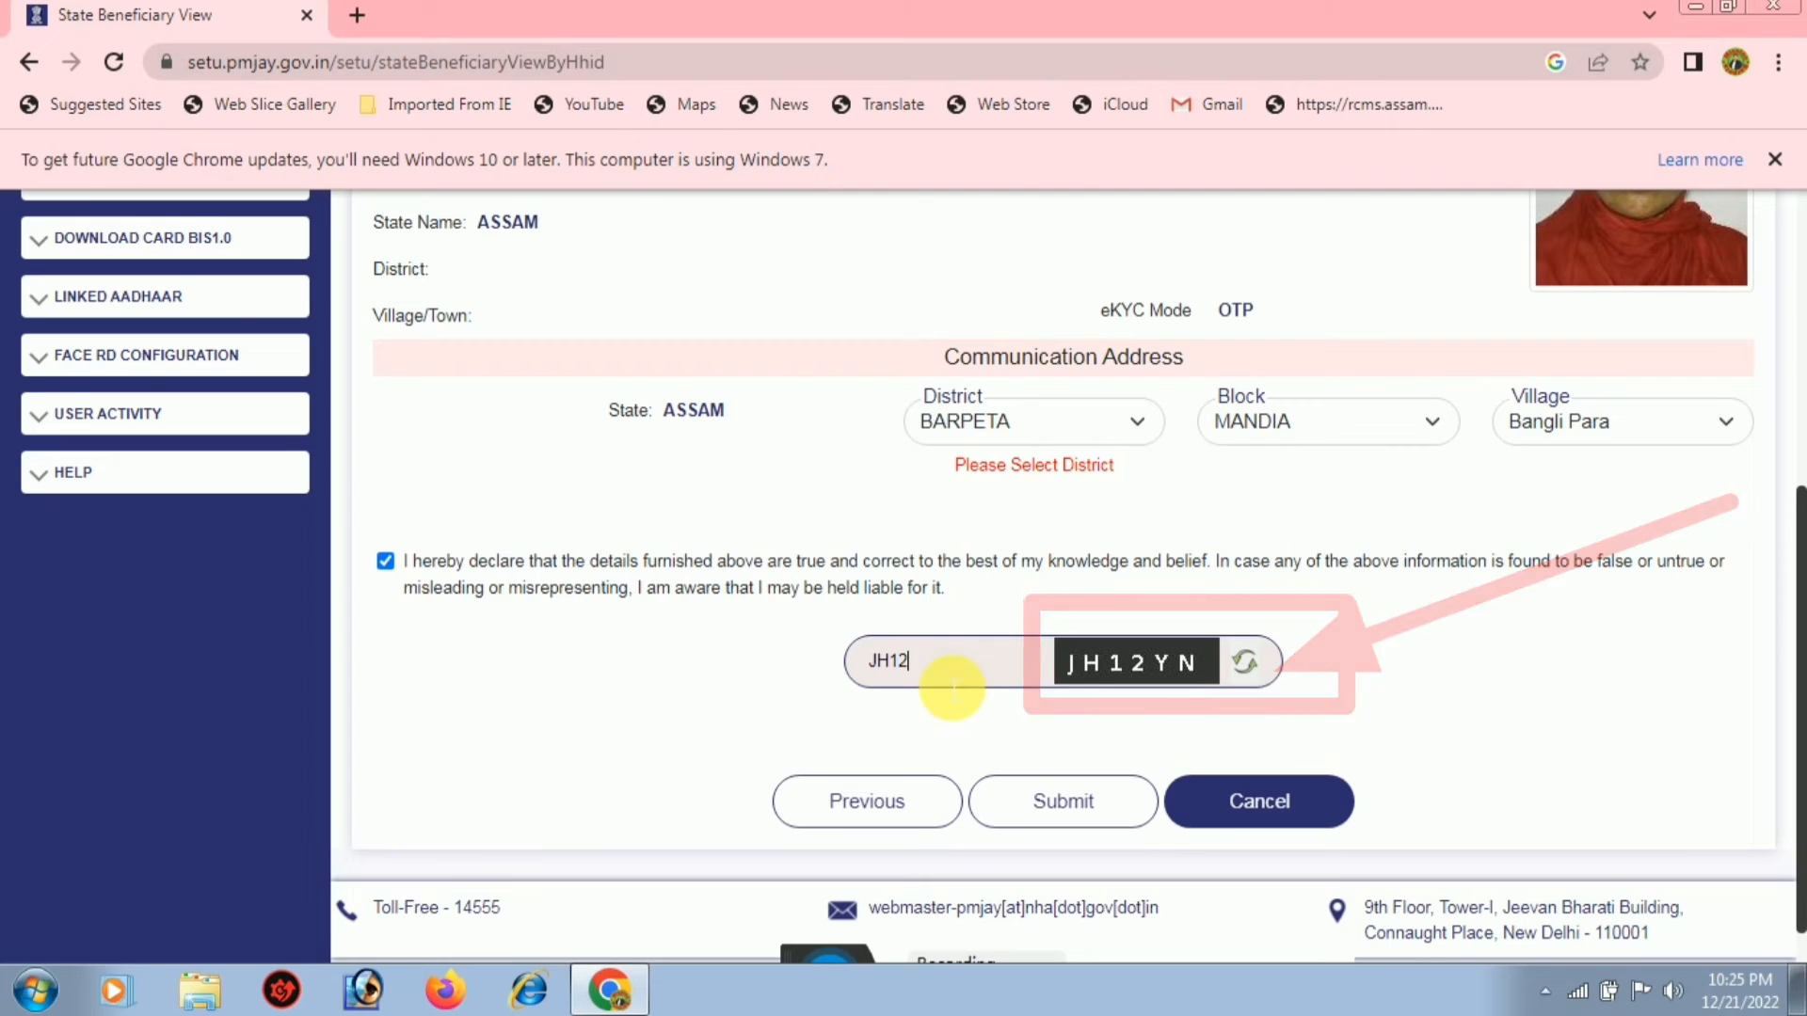
{"action": "type", "text": "YN"}
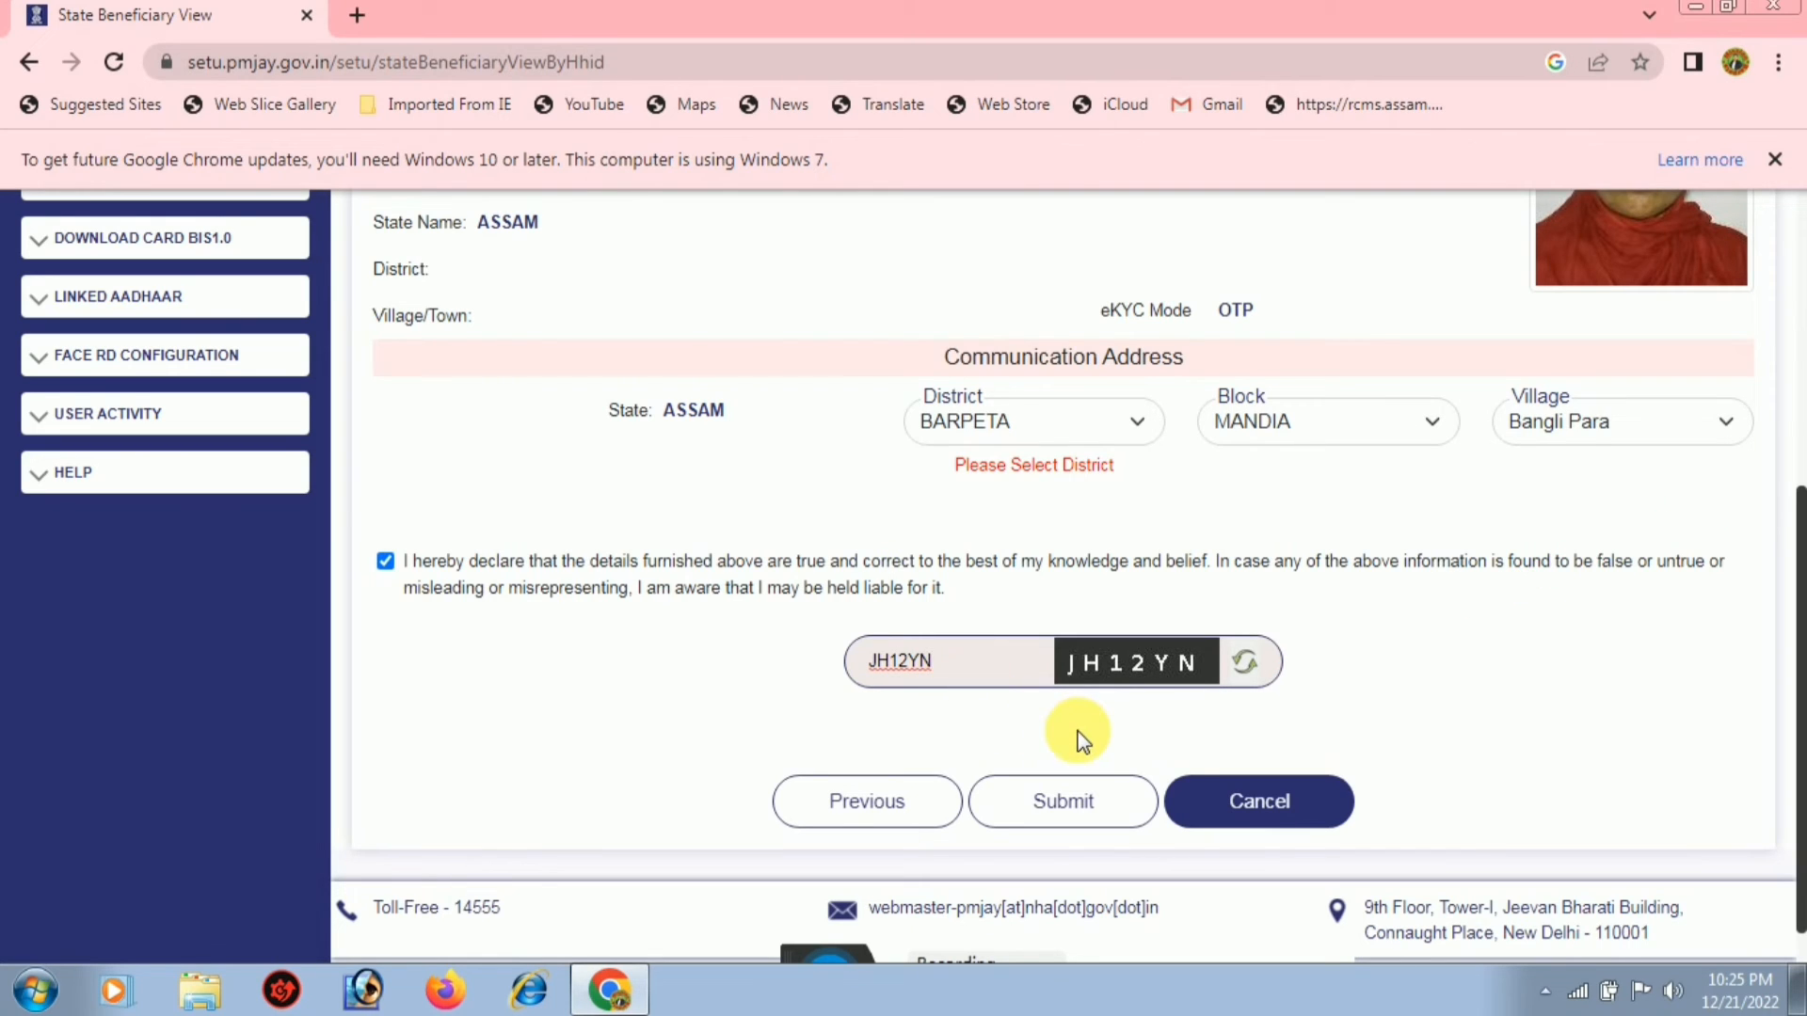
{"action": "left_click", "coordinate": [1064, 809]}
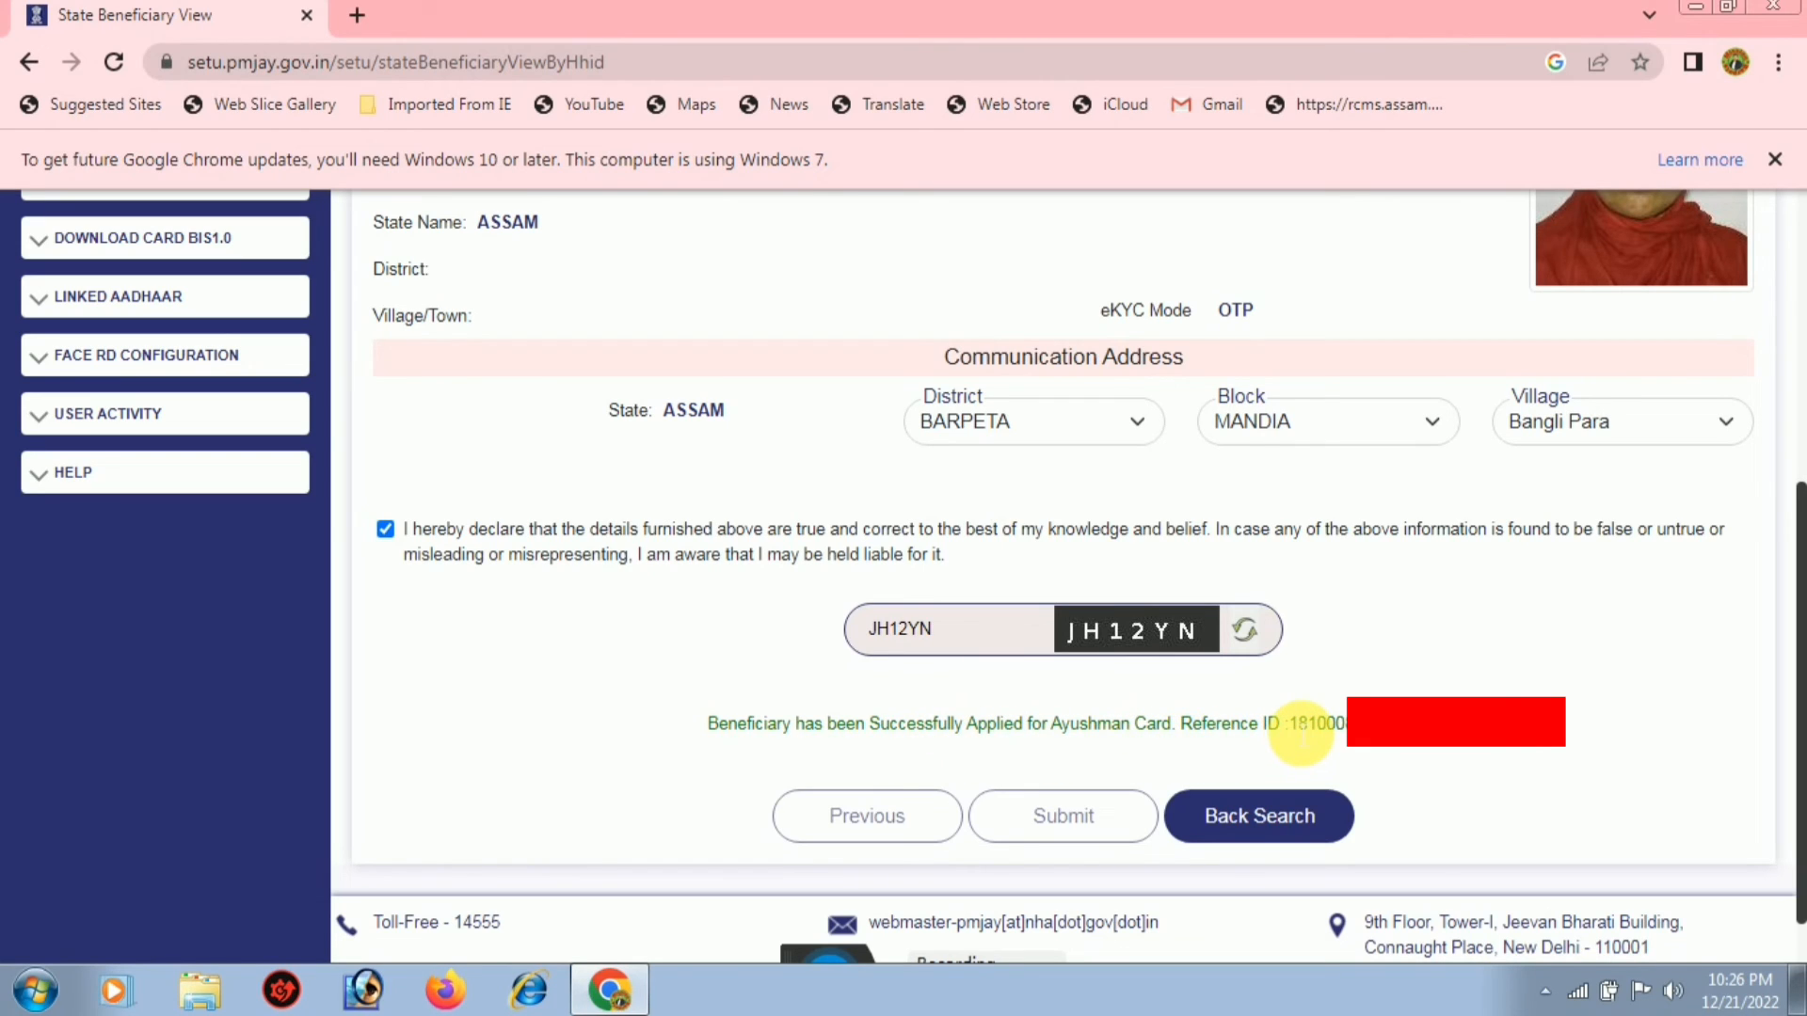
{"action": "left_click_drag", "start_coordinate": [1286, 732], "coordinate": [1466, 711]}
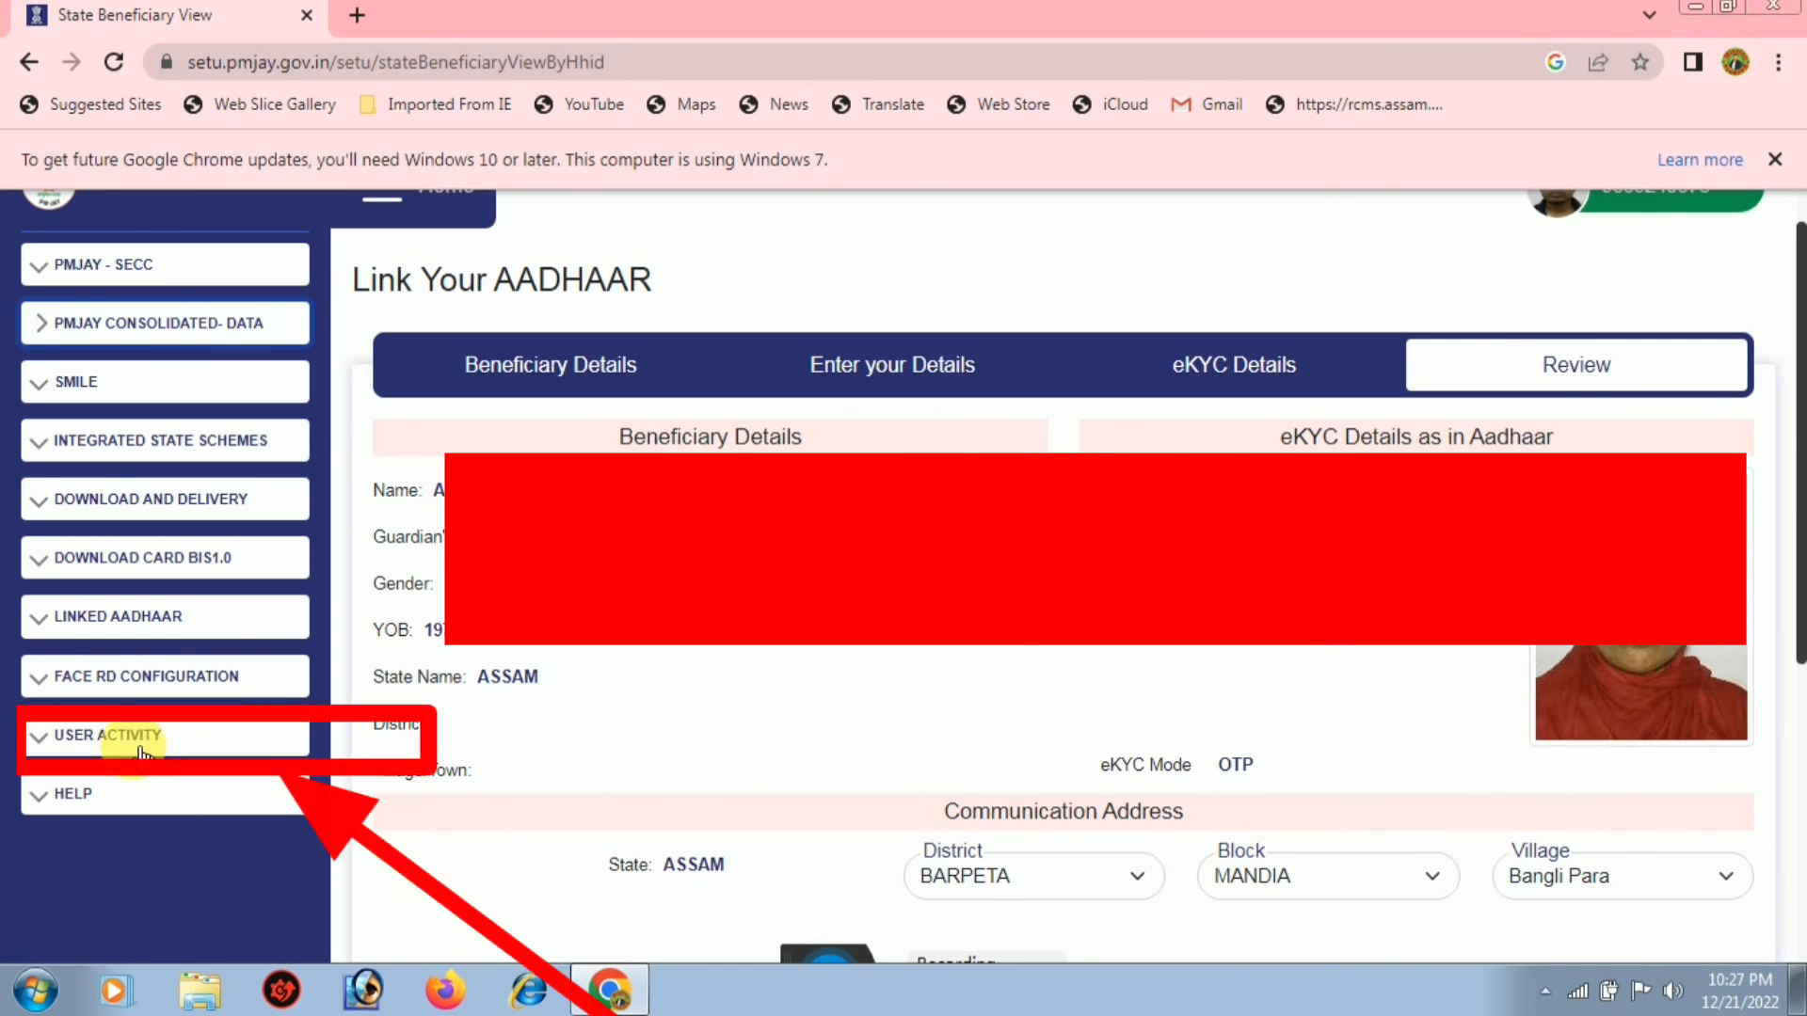
Go to the Search By Reference No page under USER ACTIVITY
{"action": "left_click", "coordinate": [110, 742]}
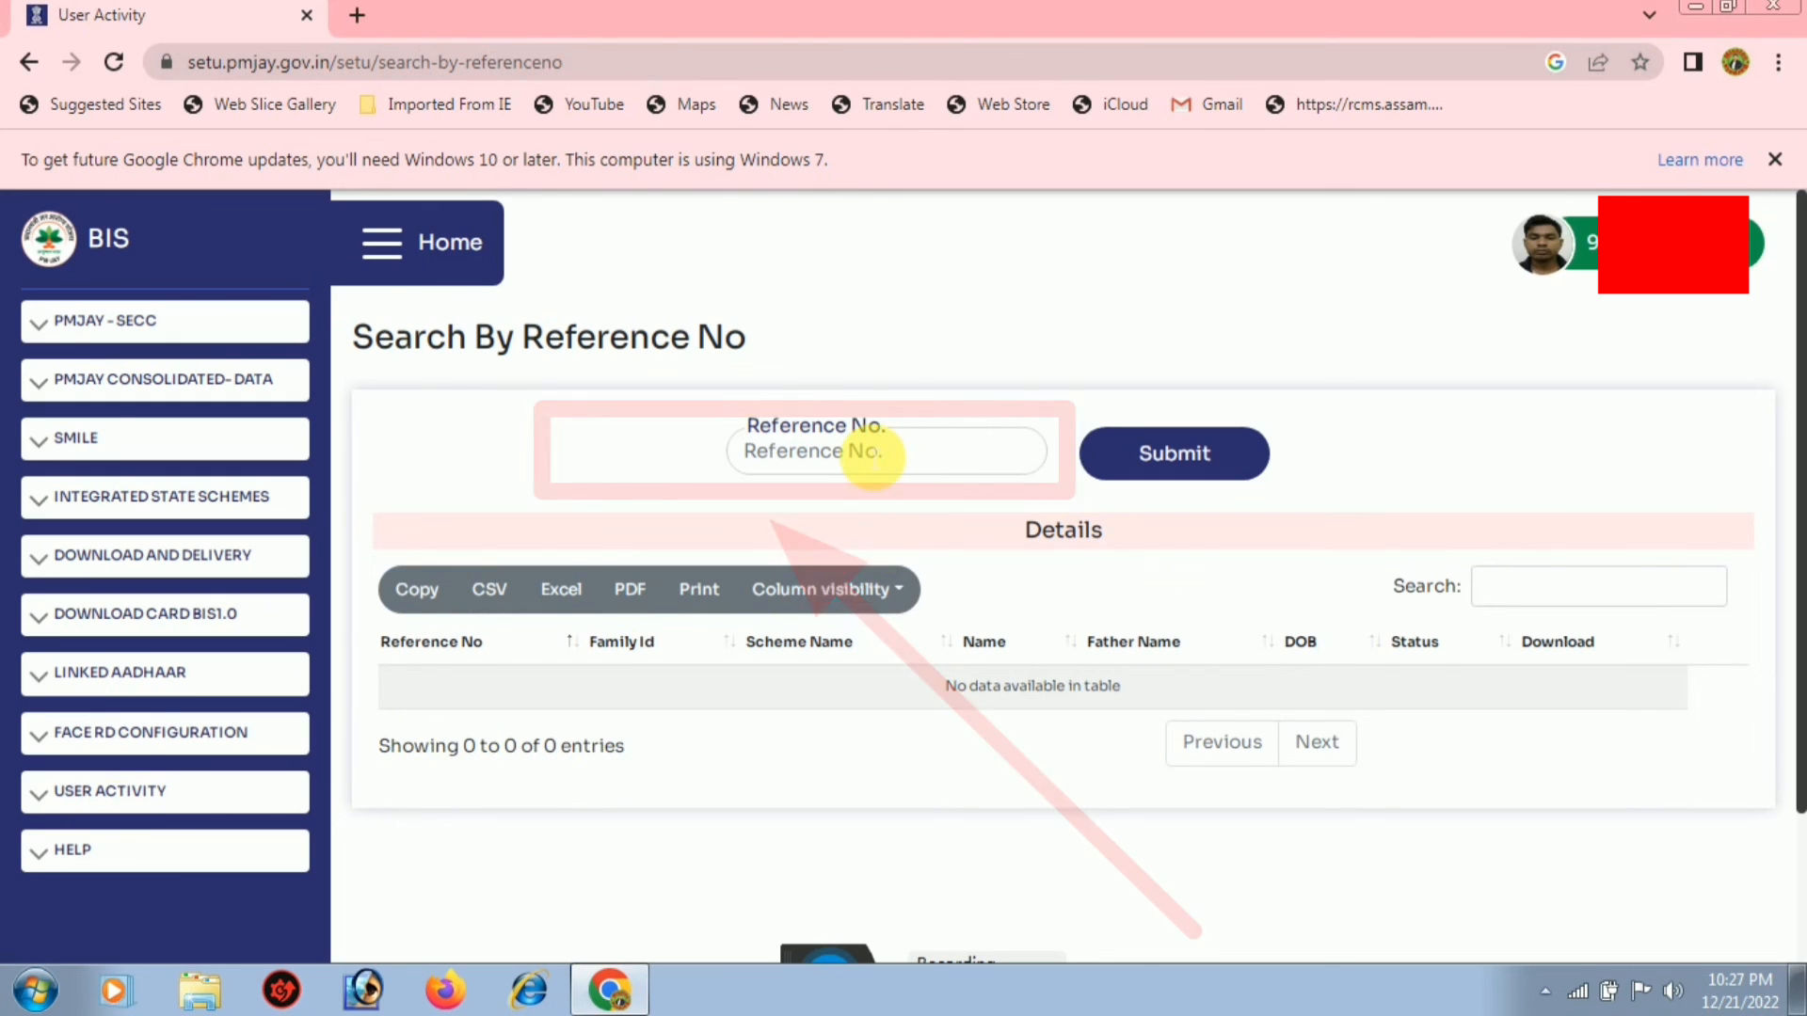
{"action": "left_click", "coordinate": [878, 458]}
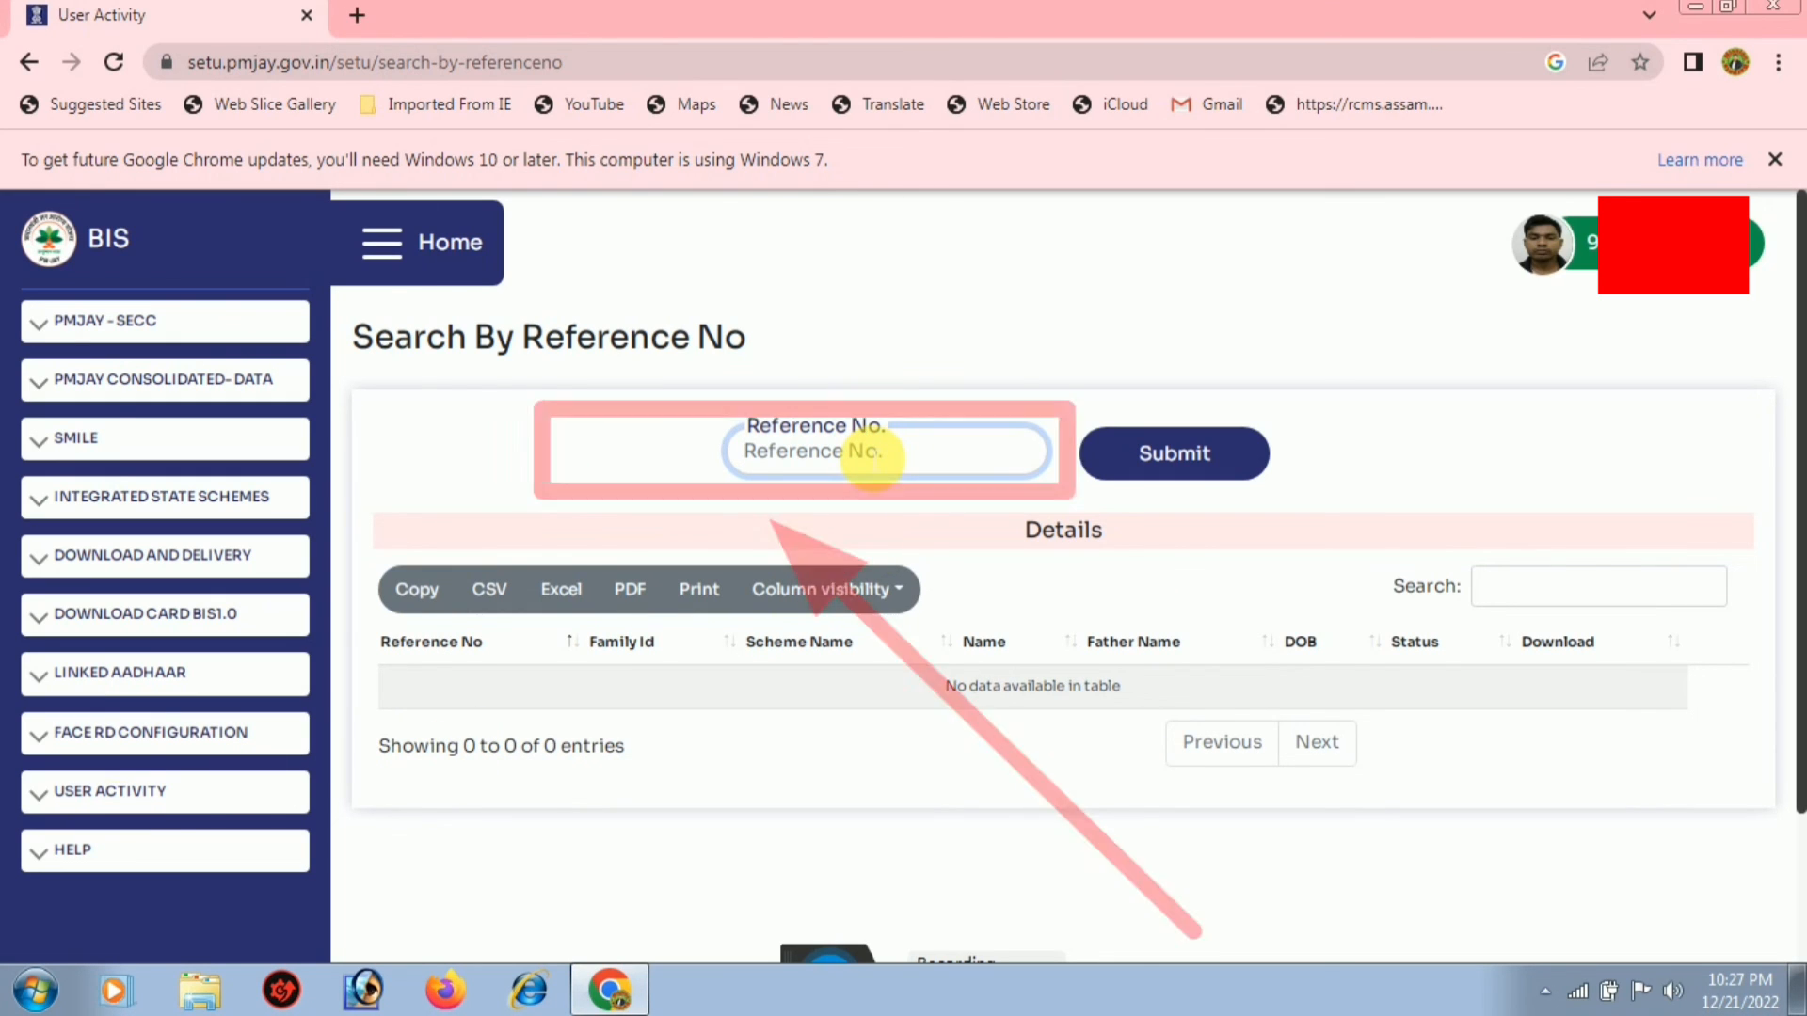
{"action": "key", "text": "ctrl+v"}
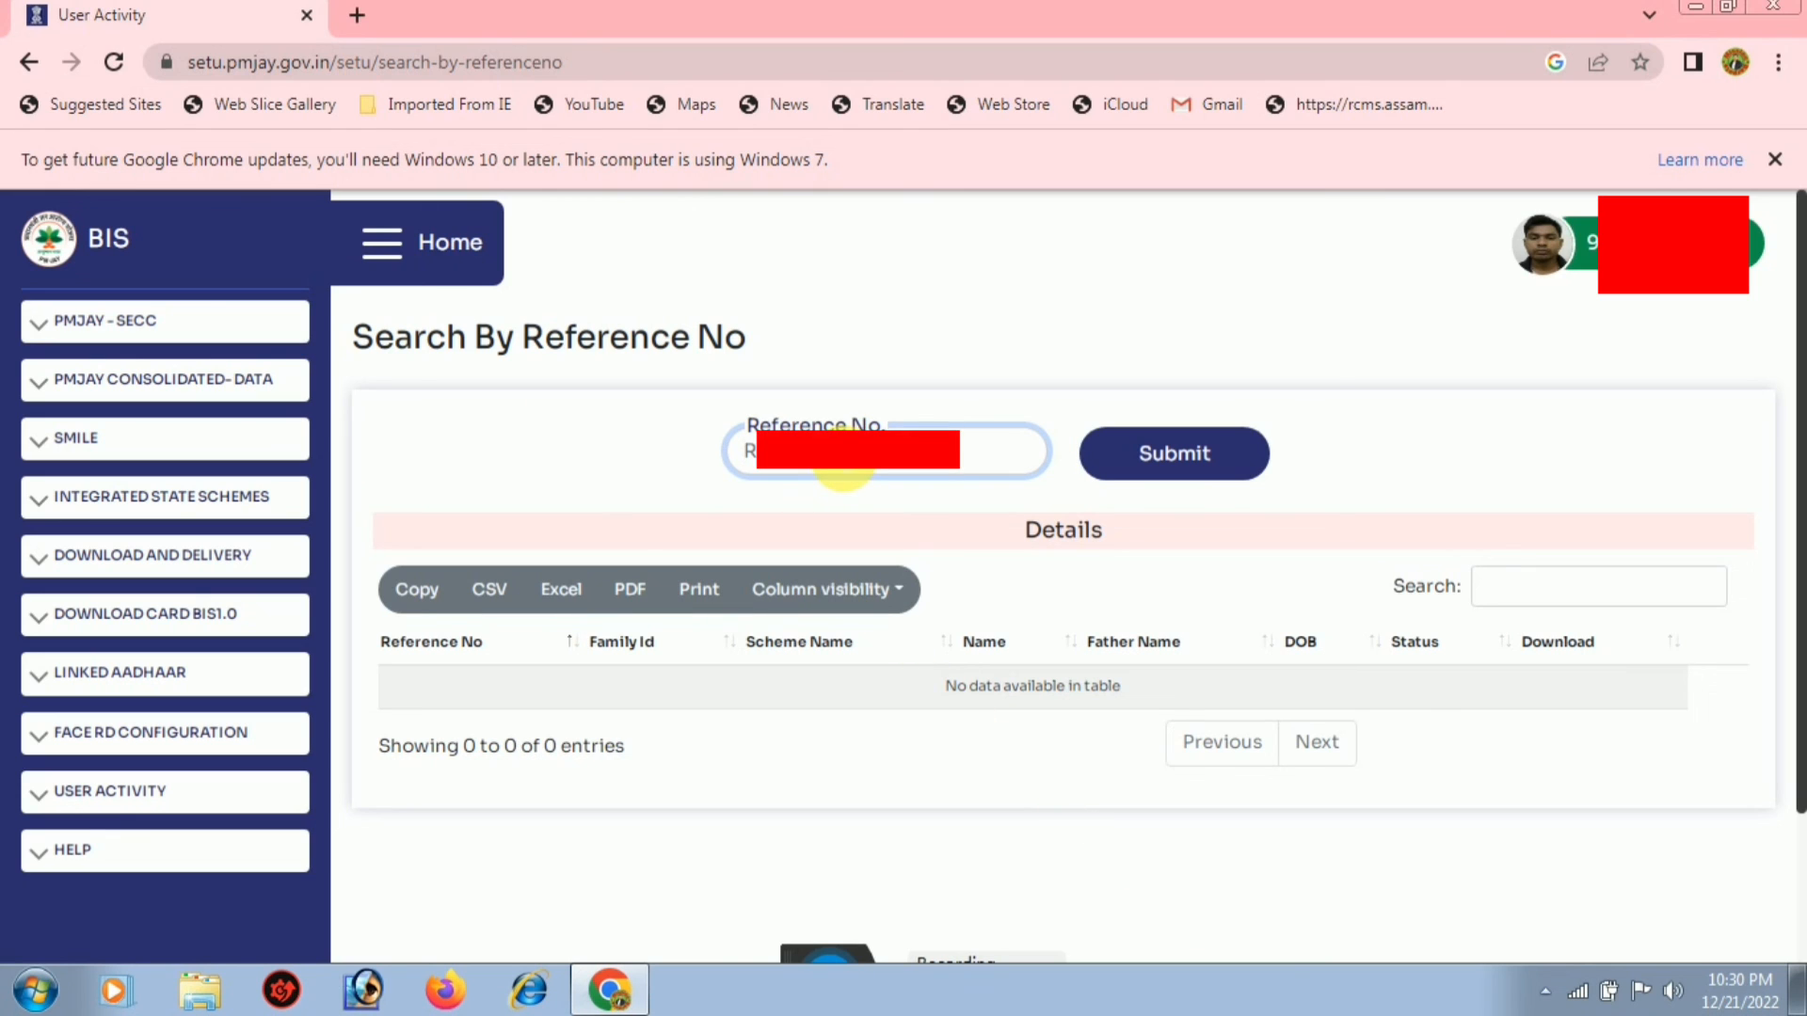
{"action": "left_click", "coordinate": [1179, 463]}
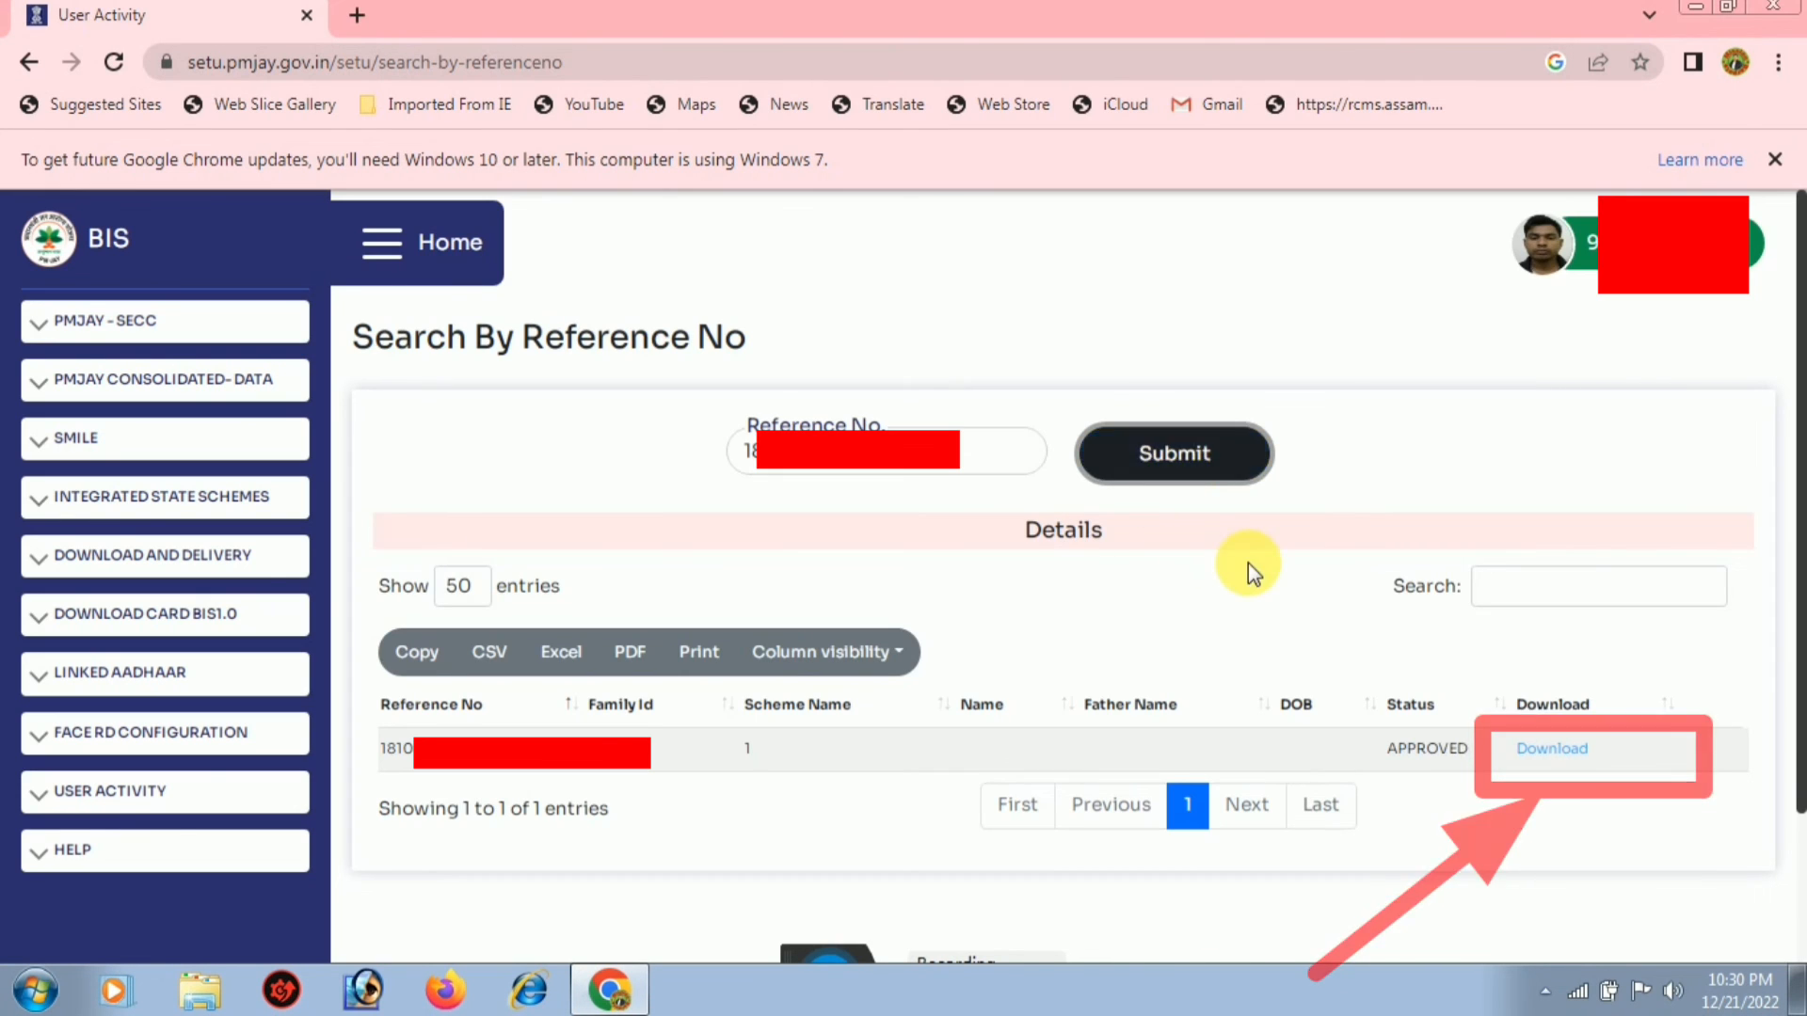
{"action": "left_click", "coordinate": [1553, 750]}
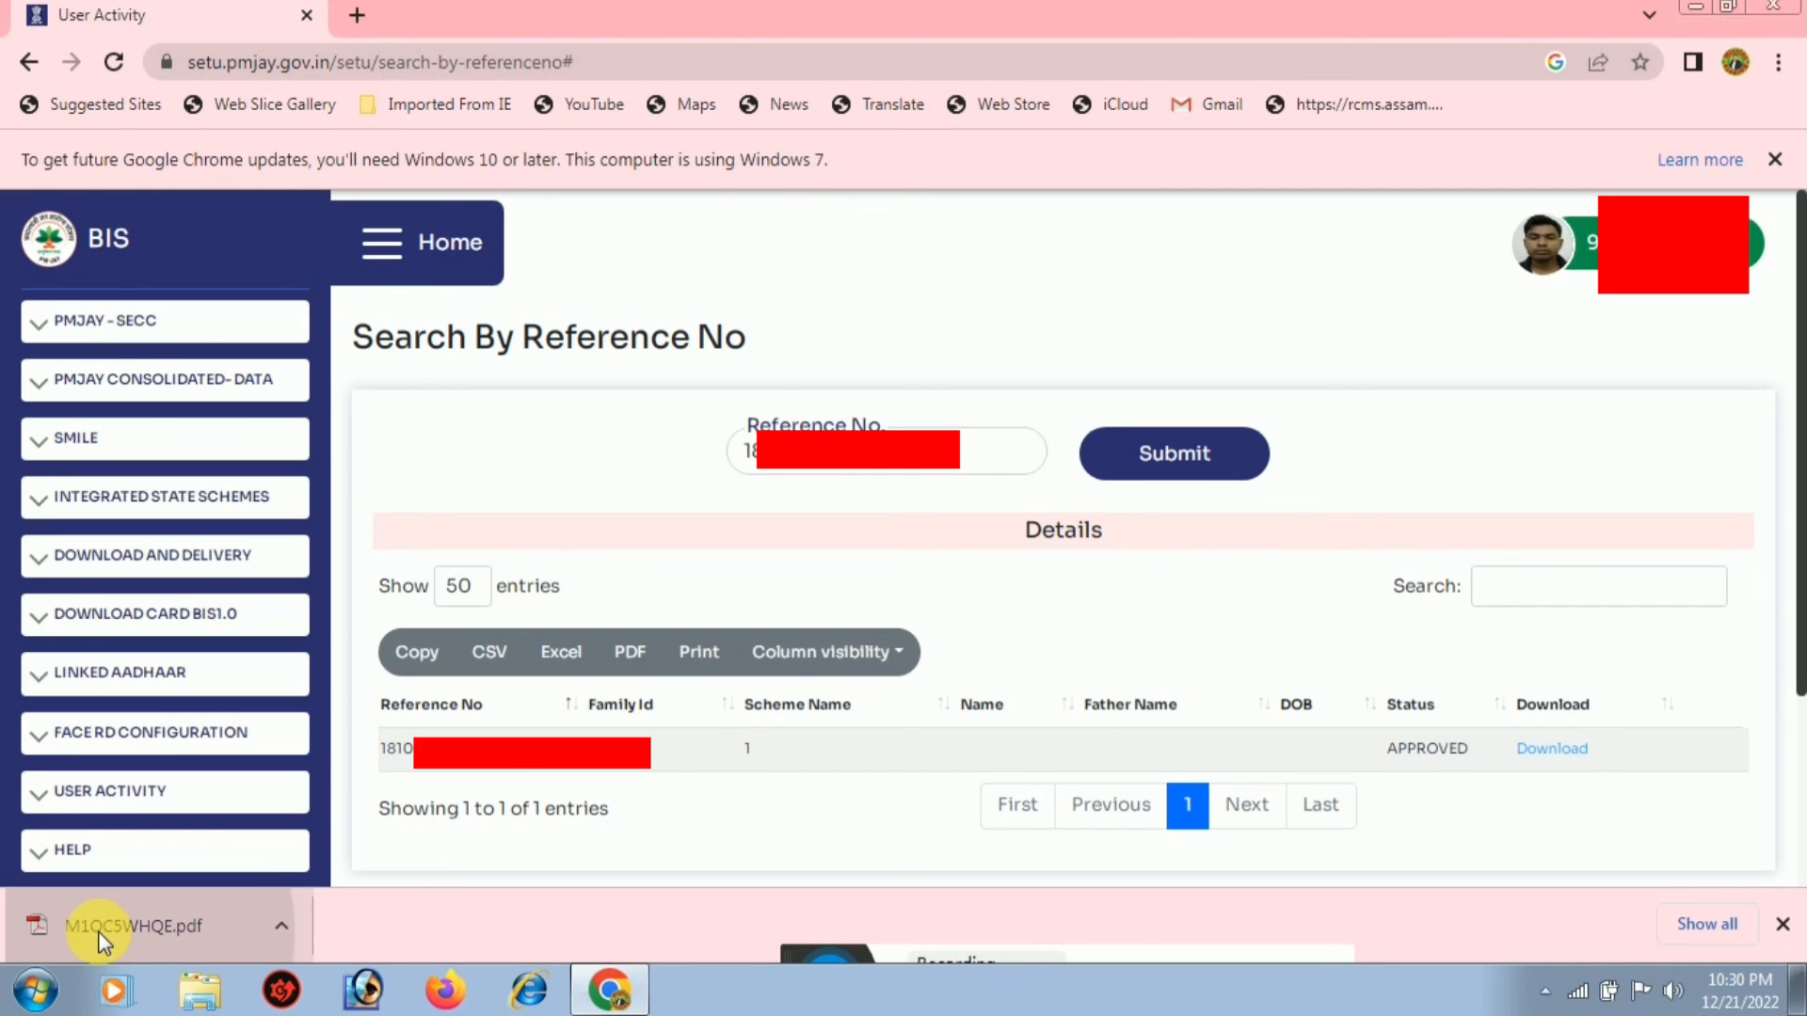
{"action": "left_click", "coordinate": [99, 934]}
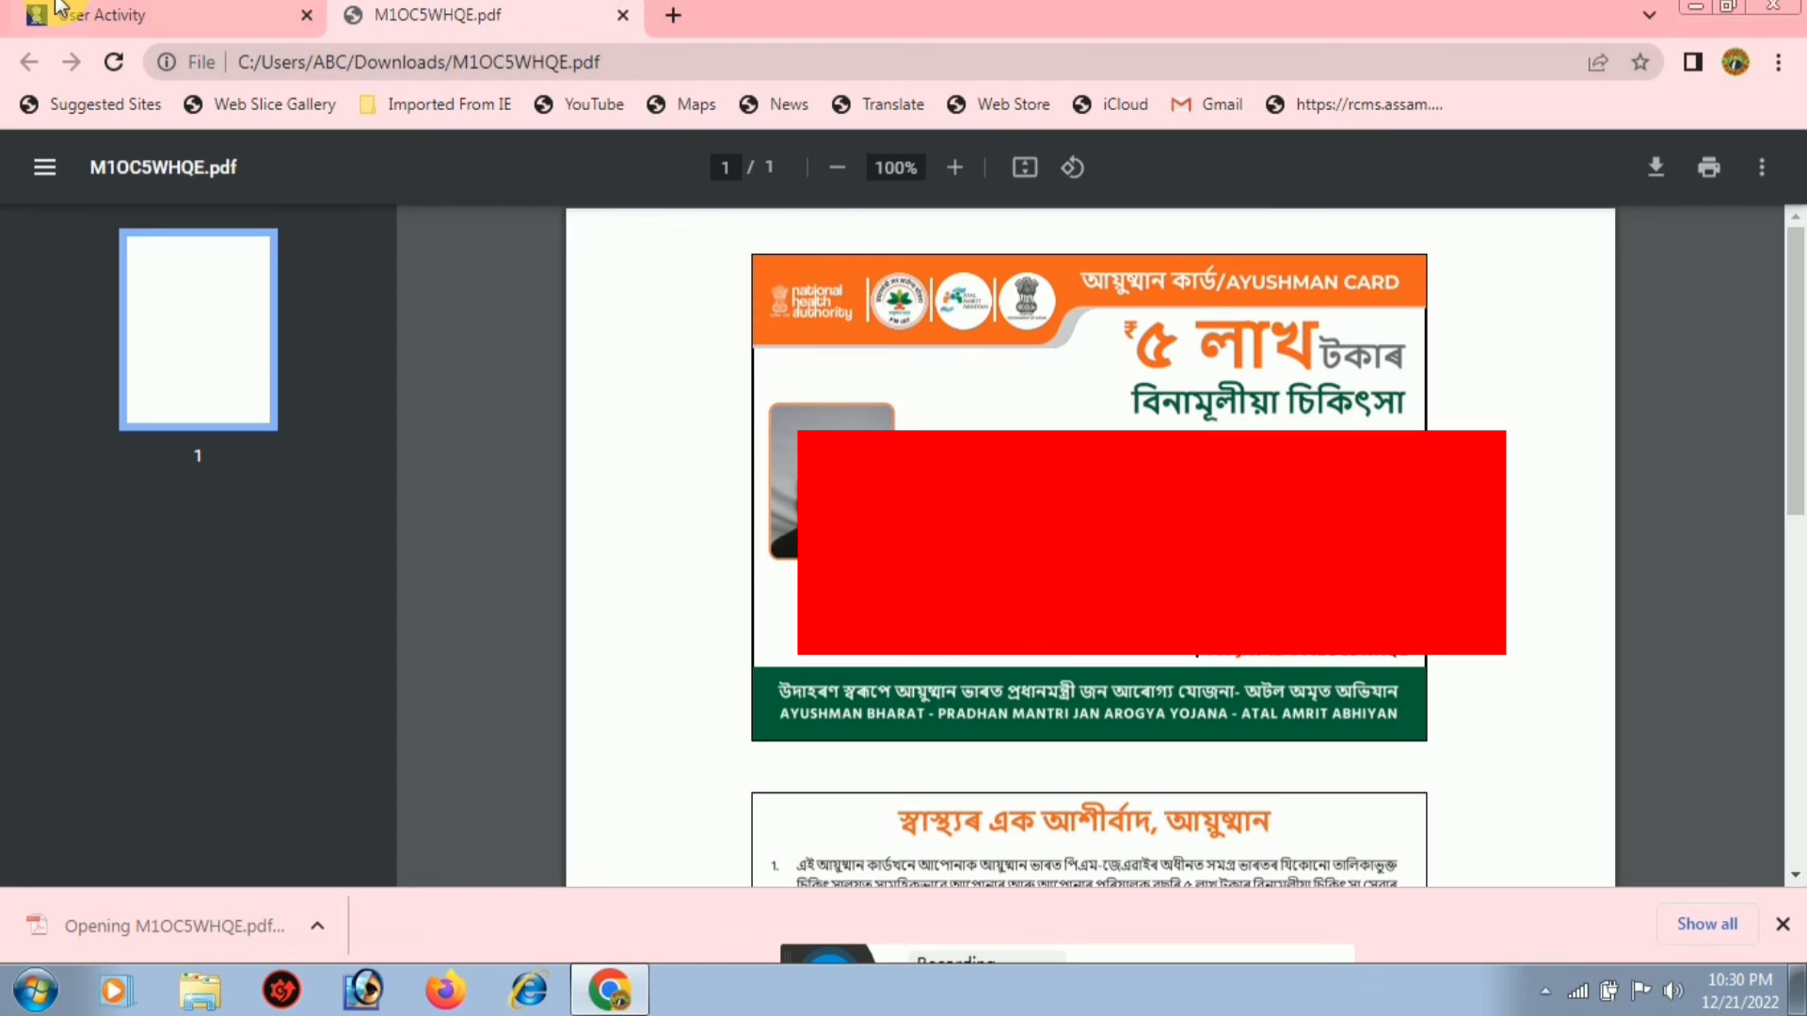